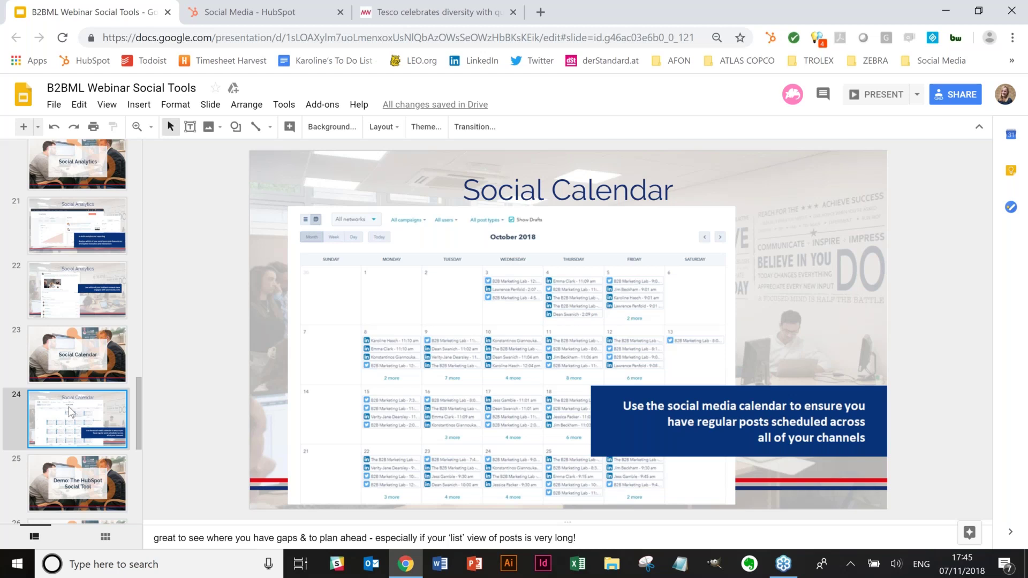
- Show the "Demo: The HubSpot Social Tool" slide and switch to the HubSpot Social Media page
scroll(71, 412, "down", 2)
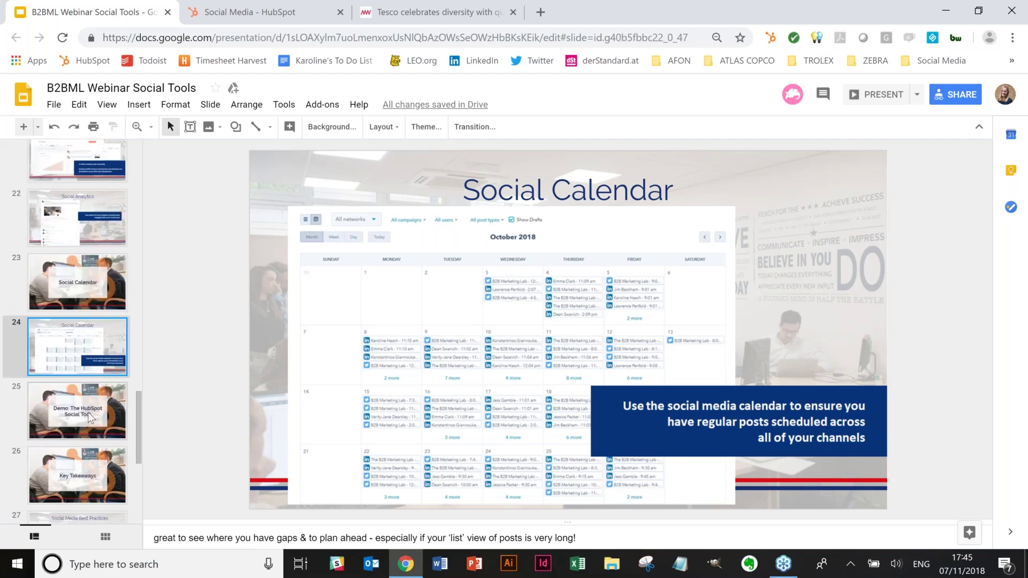
left_click(89, 418)
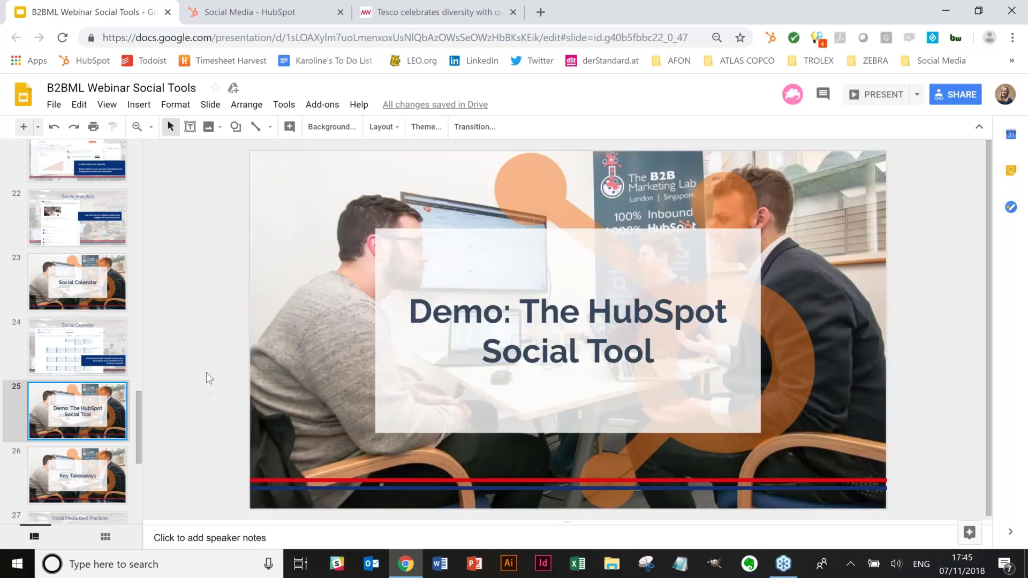
left_click(274, 9)
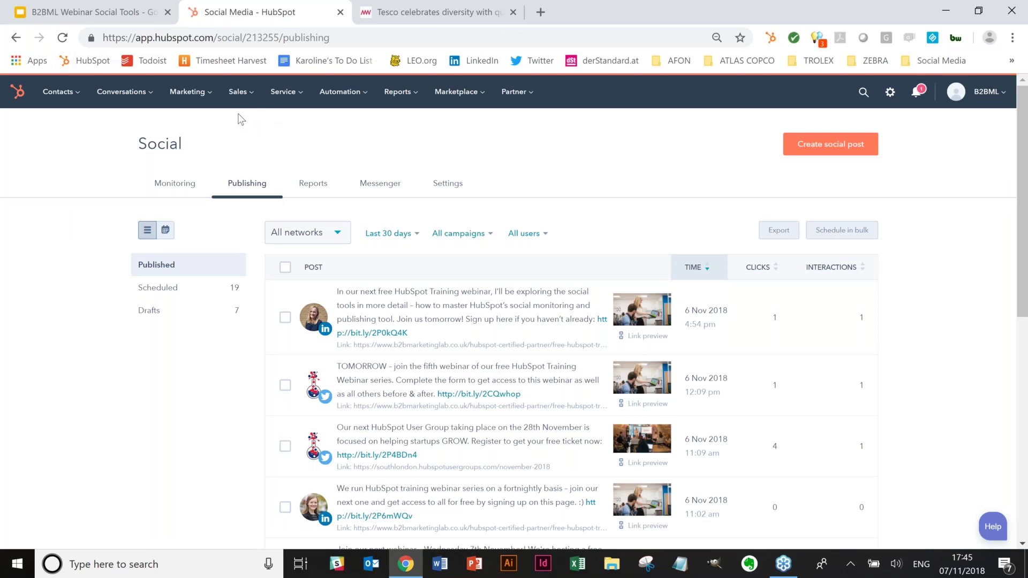
- Look over the published social posts and filter them to the LinkedIn network
mouse_move(203, 93)
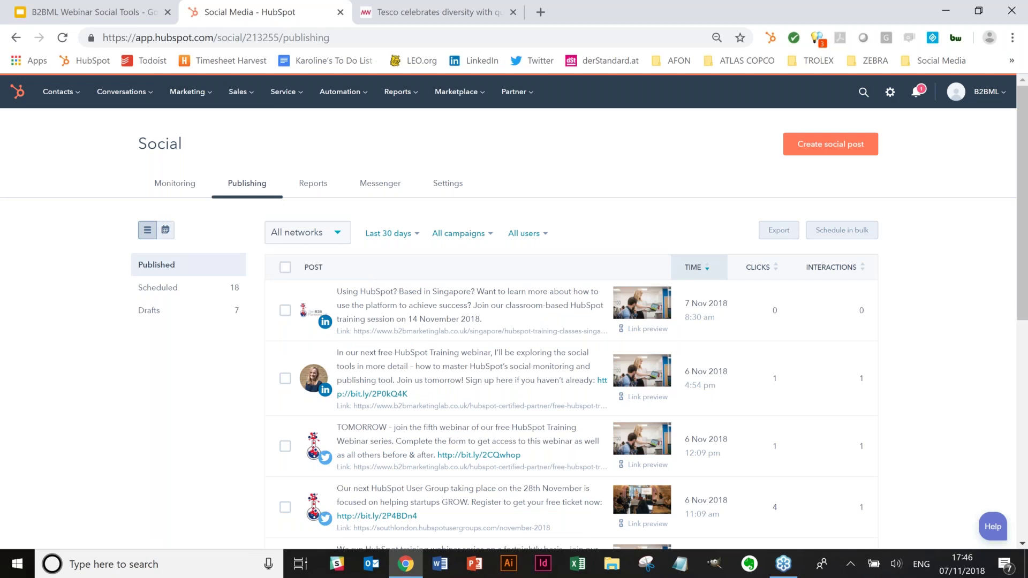
scroll(500, 260, "down", 1)
scroll(506, 264, "down", 5)
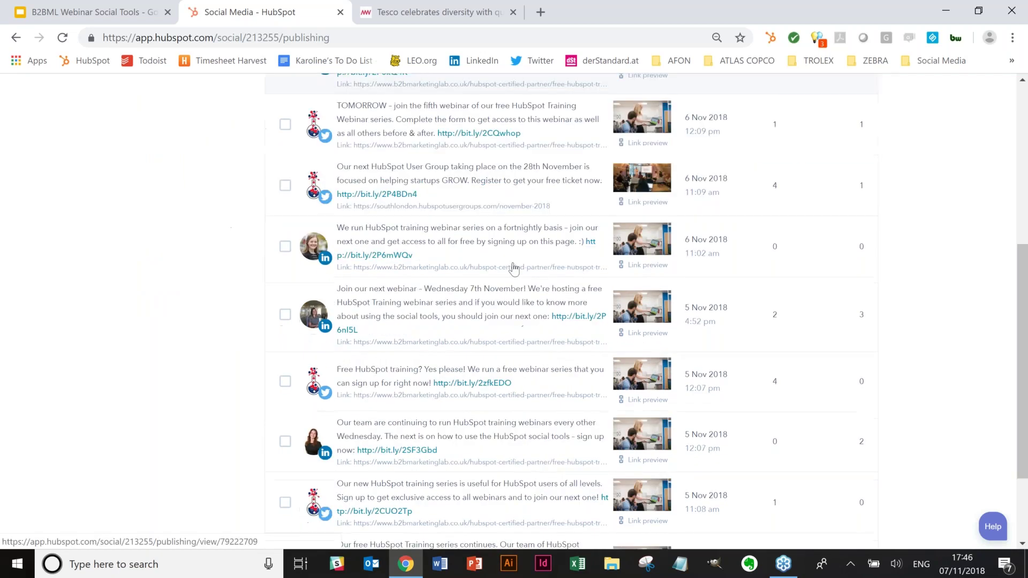
scroll(513, 268, "up", 6)
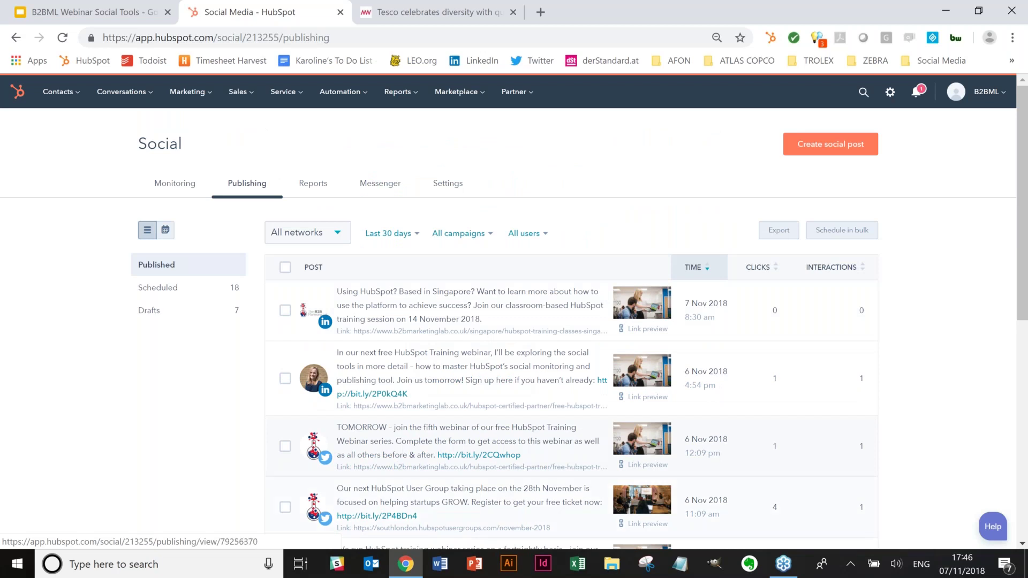
left_click(316, 232)
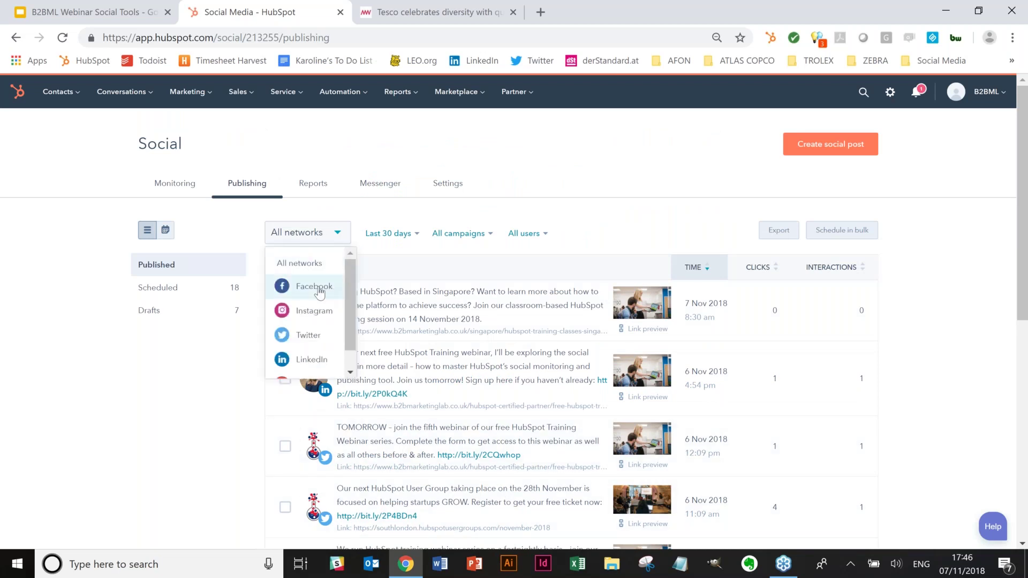
left_click(316, 288)
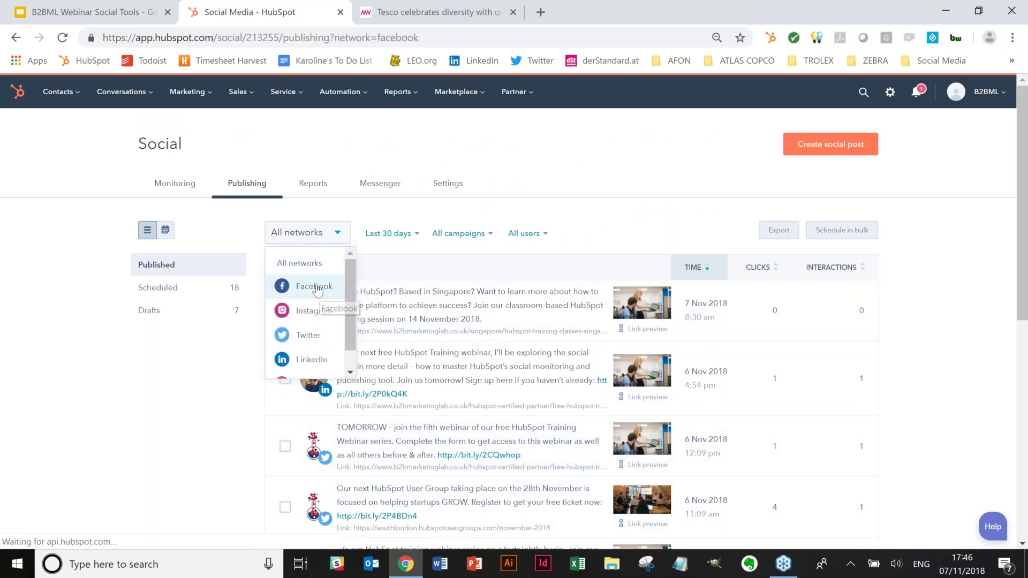
left_click(313, 364)
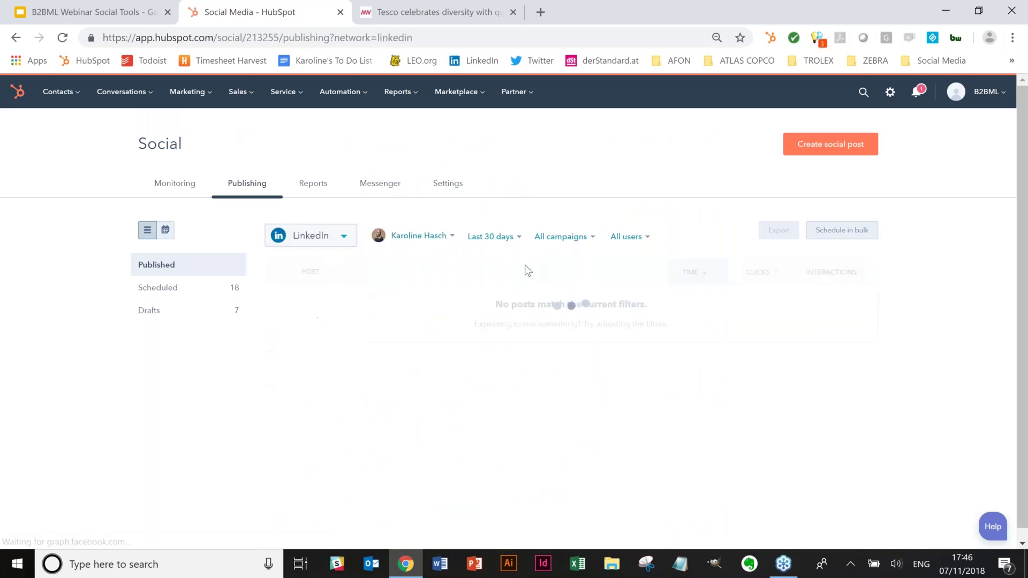
- Extend the account filter of the published posts to all LinkedIn accounts
left_click(423, 236)
scroll(321, 332, "up", 2)
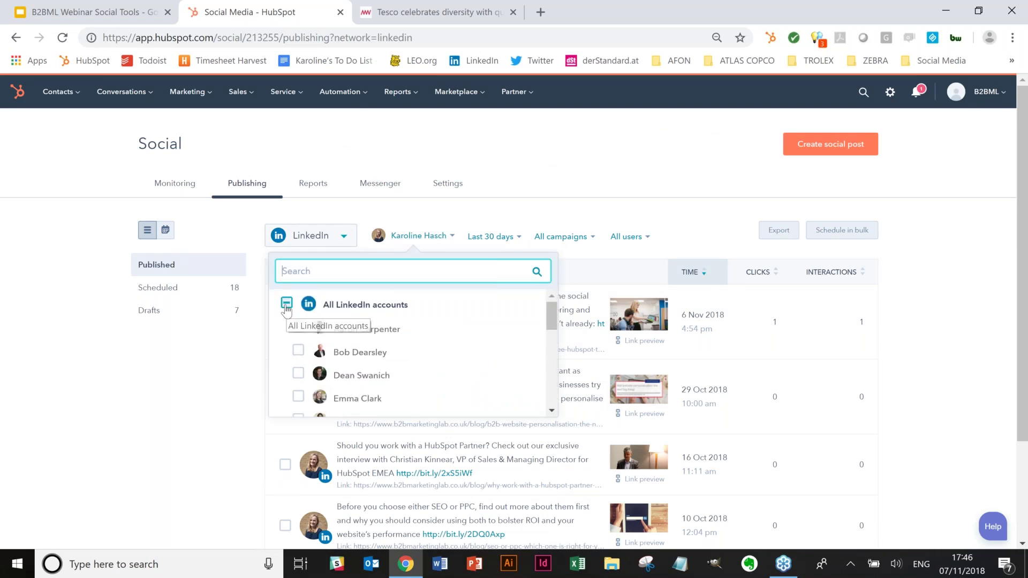
left_click(287, 305)
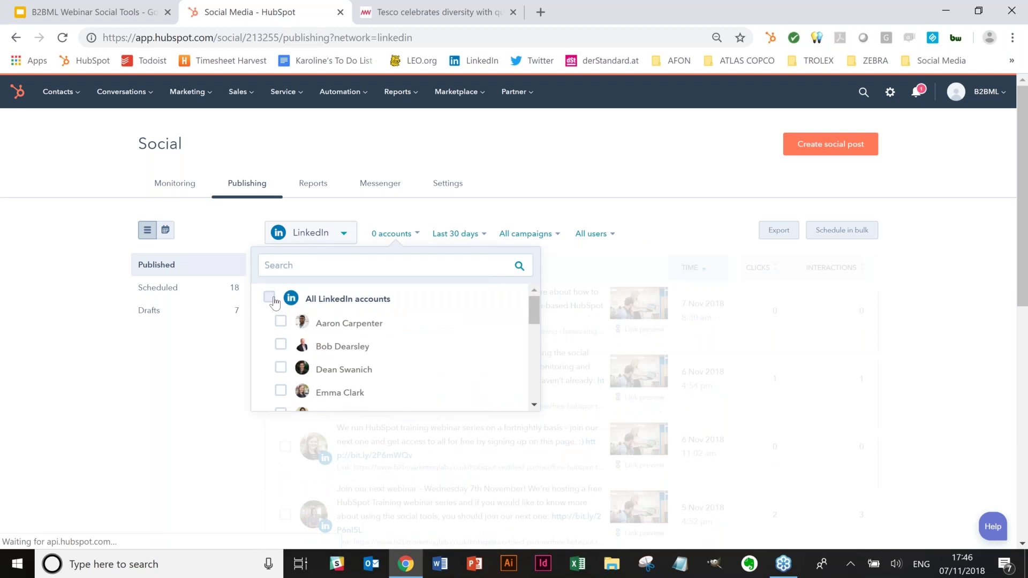
left_click(272, 300)
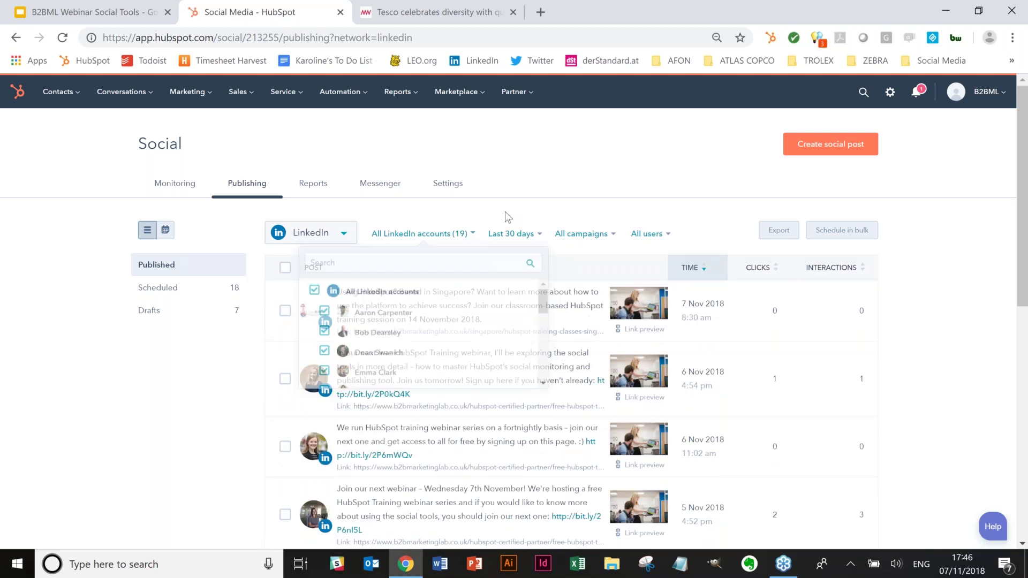
scroll(510, 426, "down", 2)
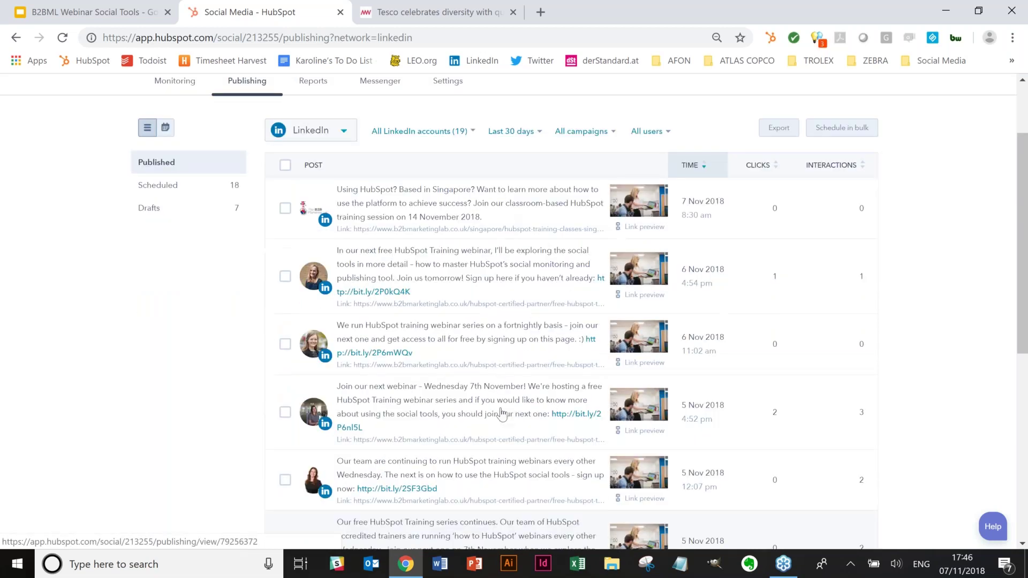
scroll(502, 414, "up", 2)
- Examine the network, time period, campaign and user filter options for the published posts without changing them
left_click(311, 232)
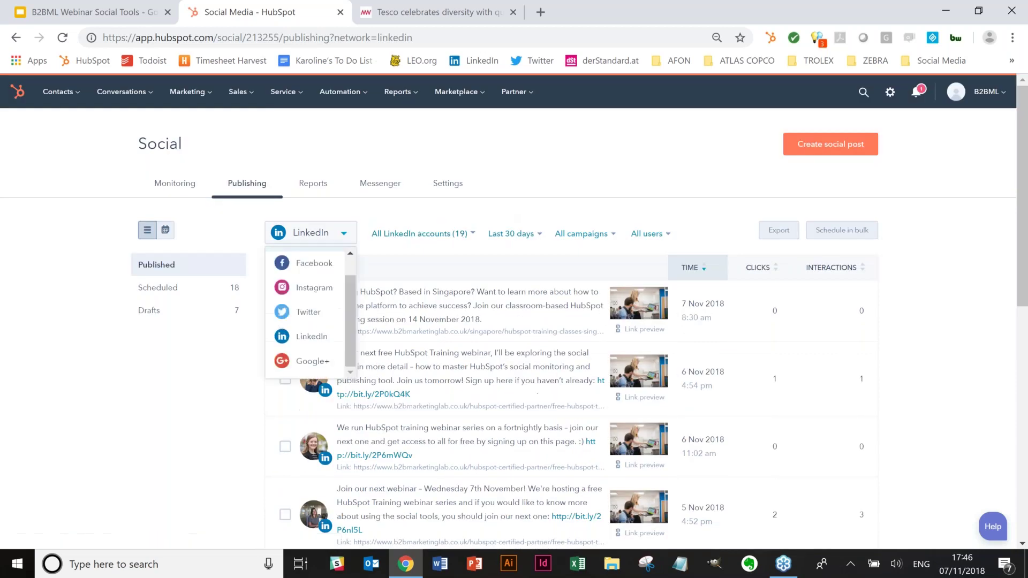
left_click(512, 234)
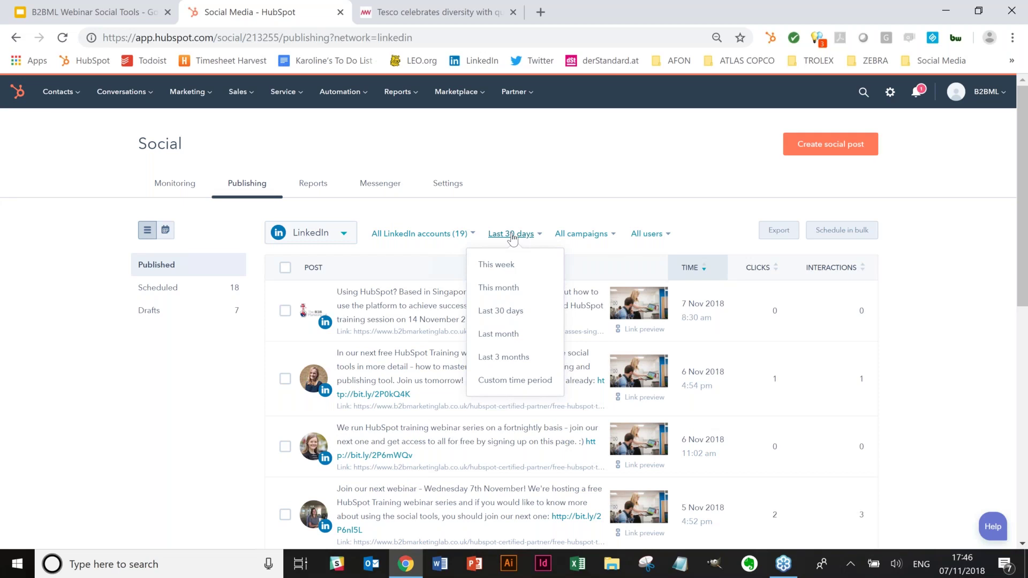
left_click(585, 234)
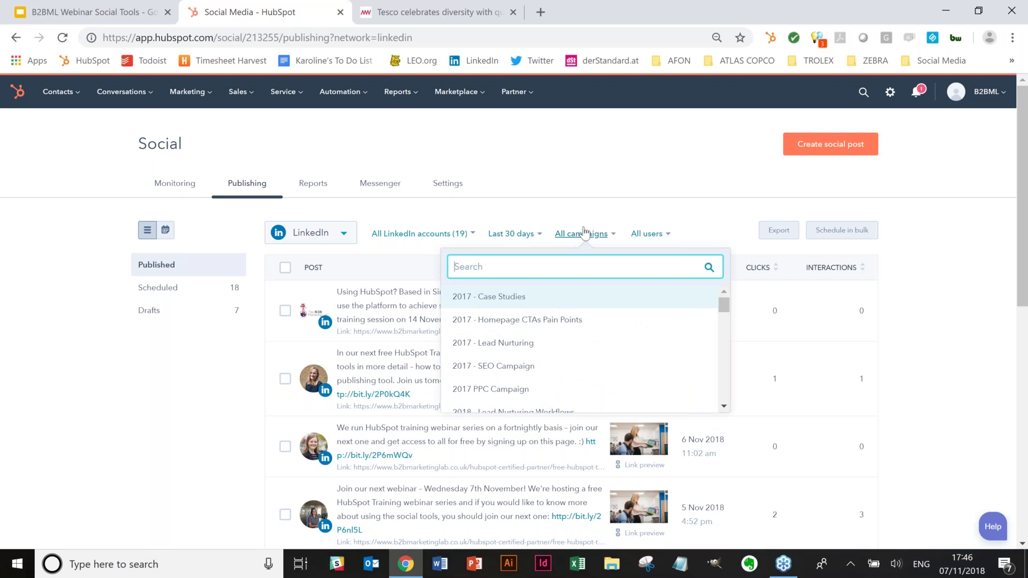
left_click(593, 234)
left_click(650, 235)
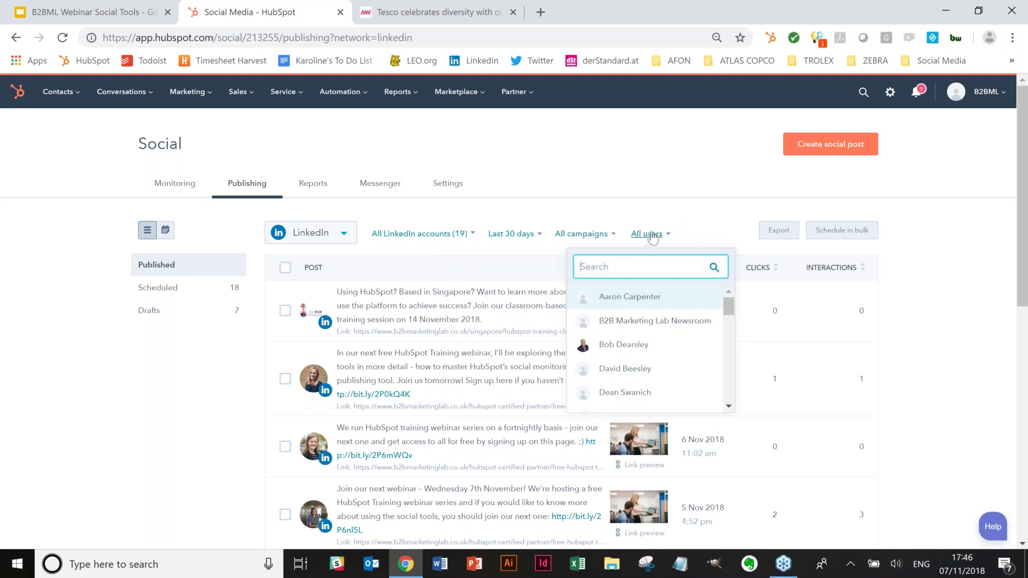
scroll(686, 343, "down", 5)
scroll(689, 368, "down", 3)
scroll(689, 368, "up", 8)
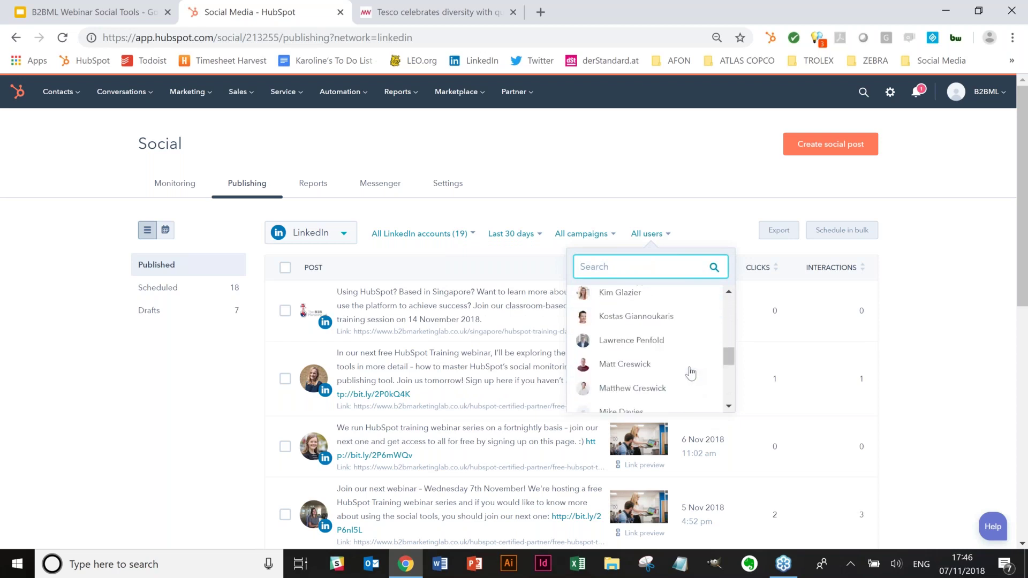
left_click(692, 229)
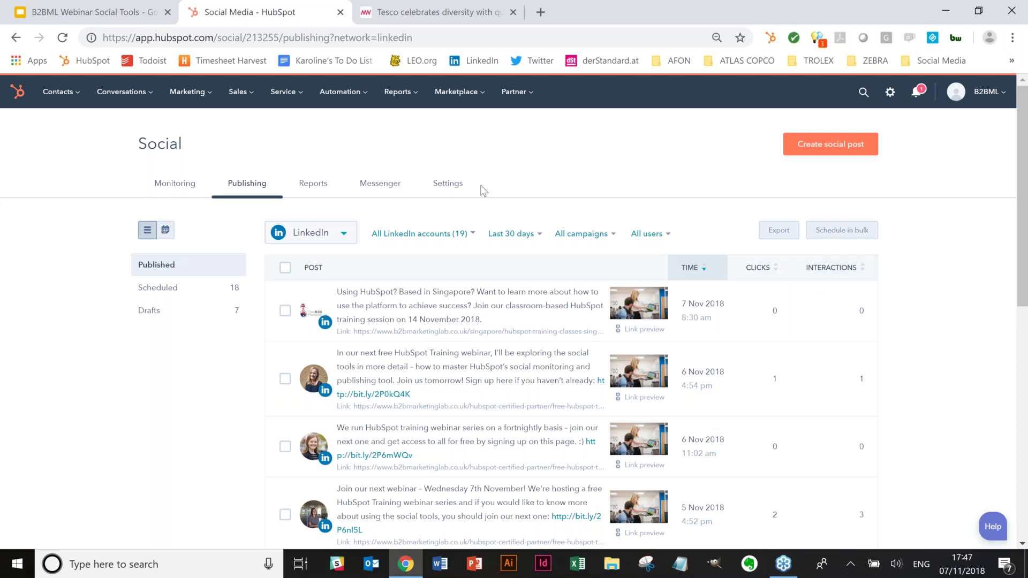
- View the scheduled posts and the drafts for LinkedIn, and return to the published posts
left_click(176, 300)
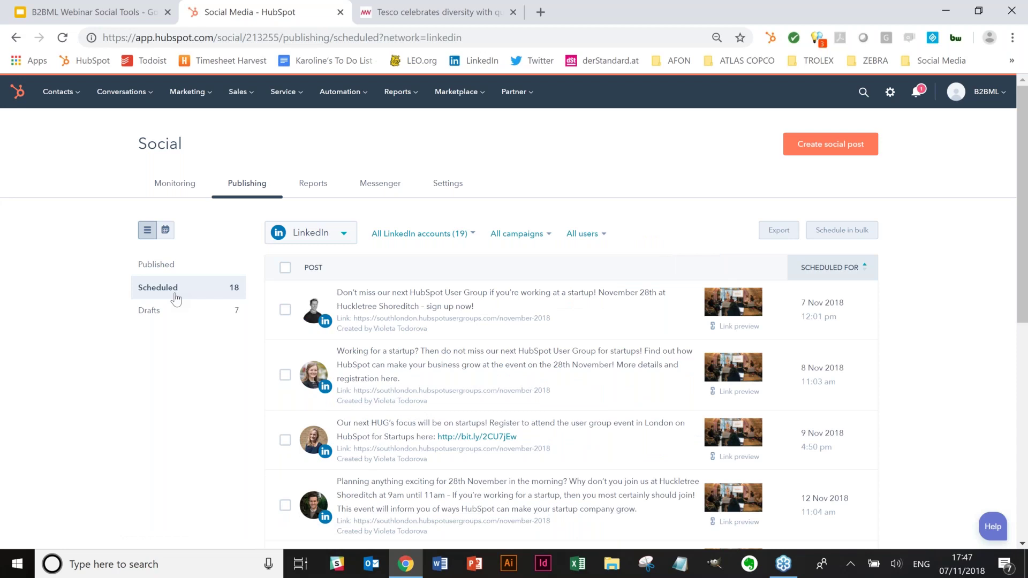
left_click(179, 311)
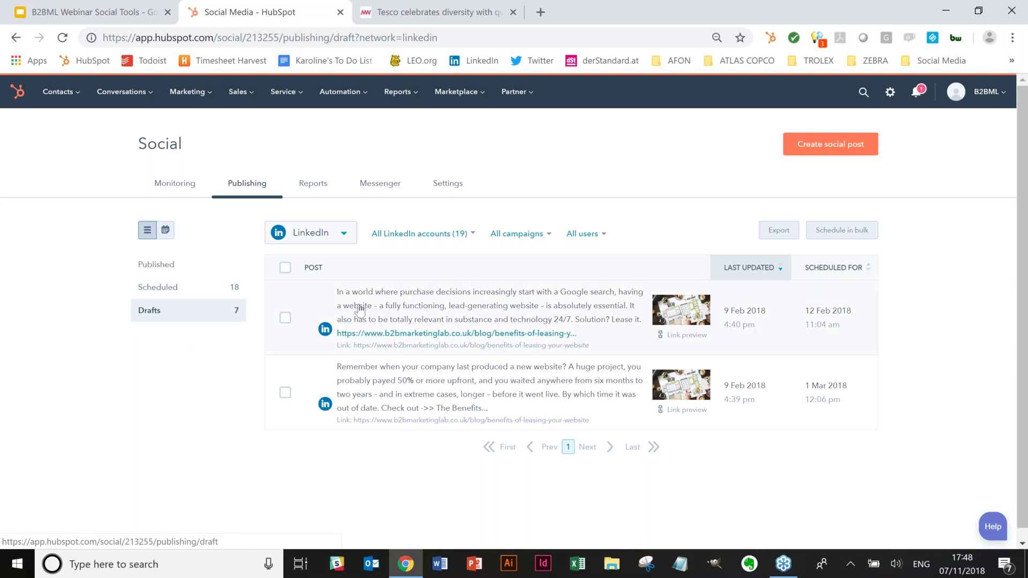
left_click(164, 272)
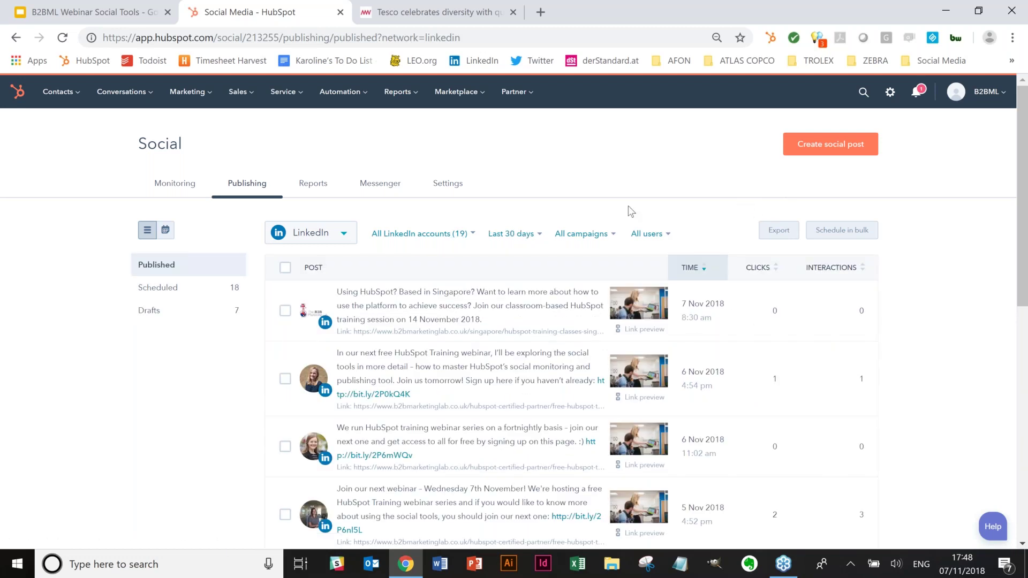
- Show the LinkedIn posts as a calendar and look through the November 2018 month
left_click(166, 231)
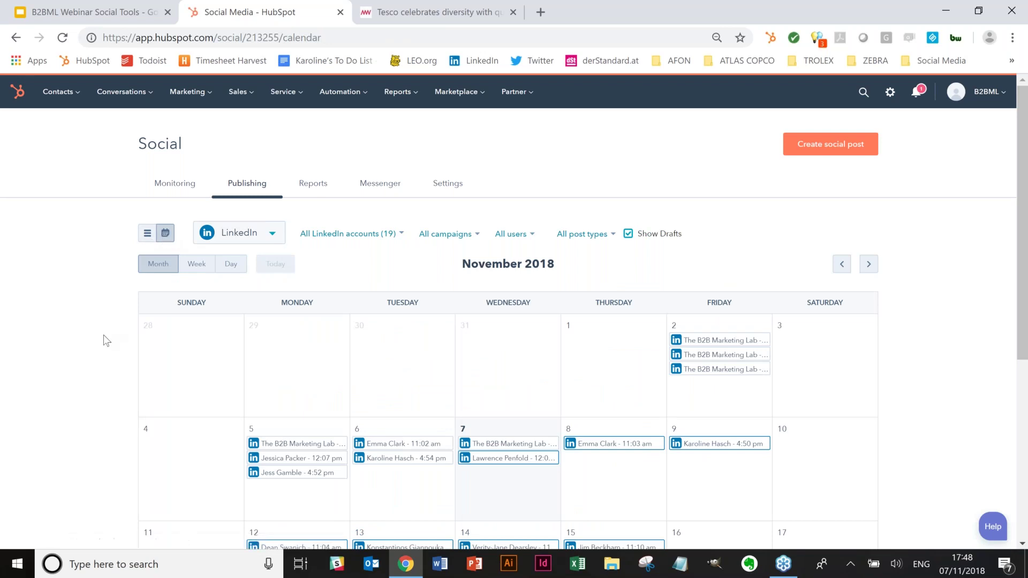
scroll(98, 347, "down", 1)
scroll(98, 348, "down", 1)
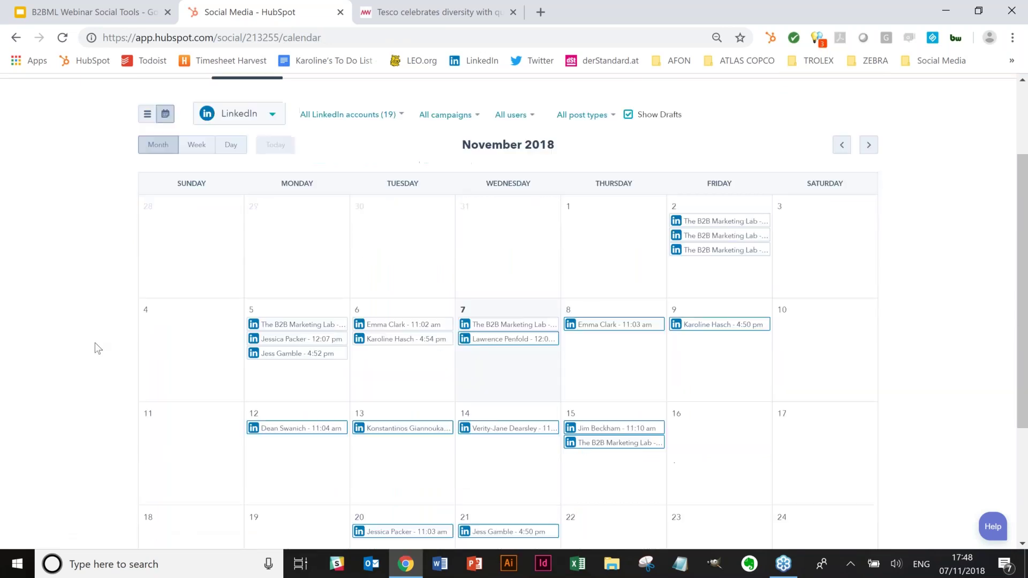
scroll(98, 348, "down", 1)
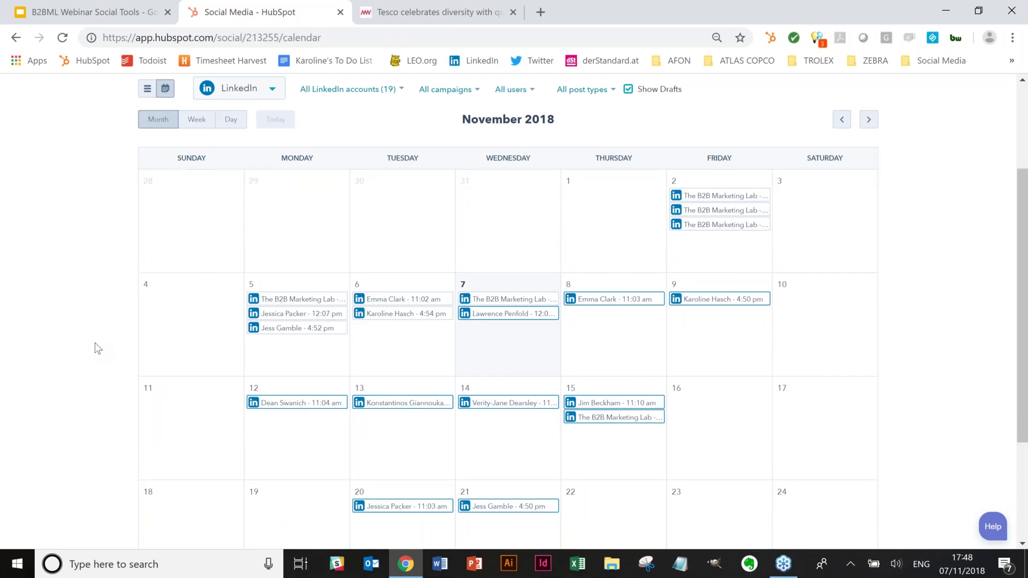
scroll(97, 347, "down", 1)
scroll(93, 340, "down", 1)
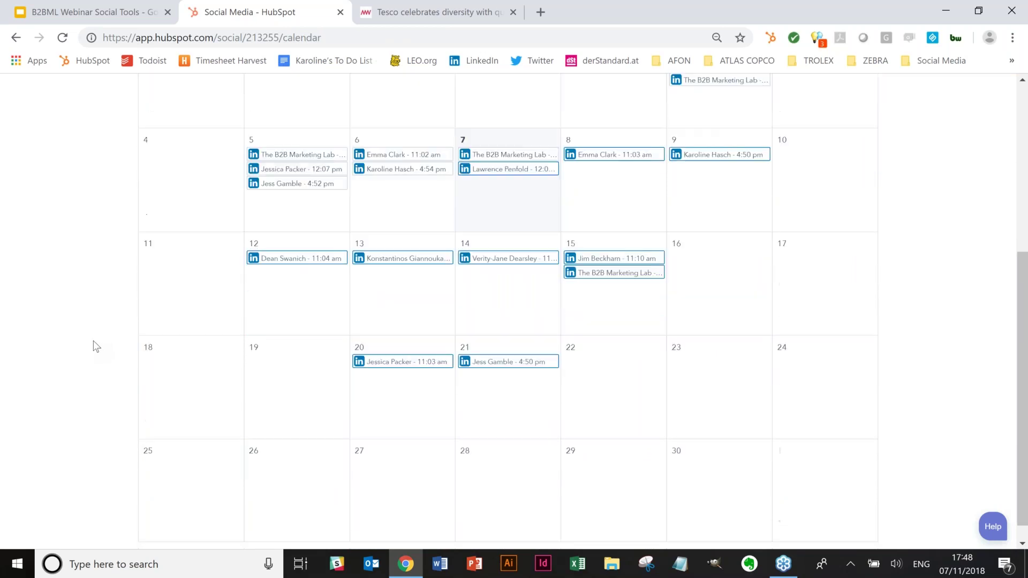
scroll(94, 340, "up", 4)
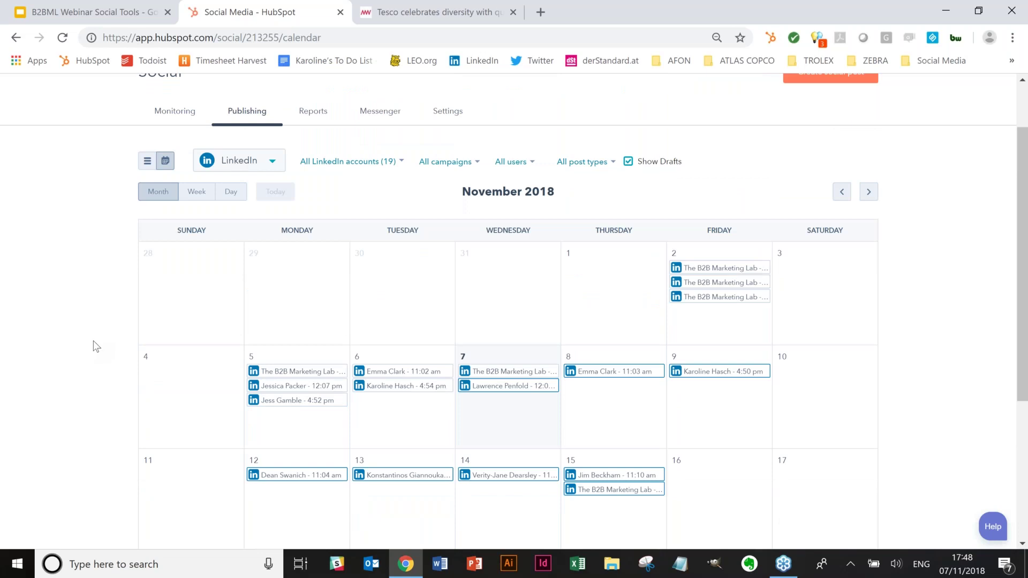
- Filter the social calendar to the Twitter network and look through the month's posts
left_click(328, 166)
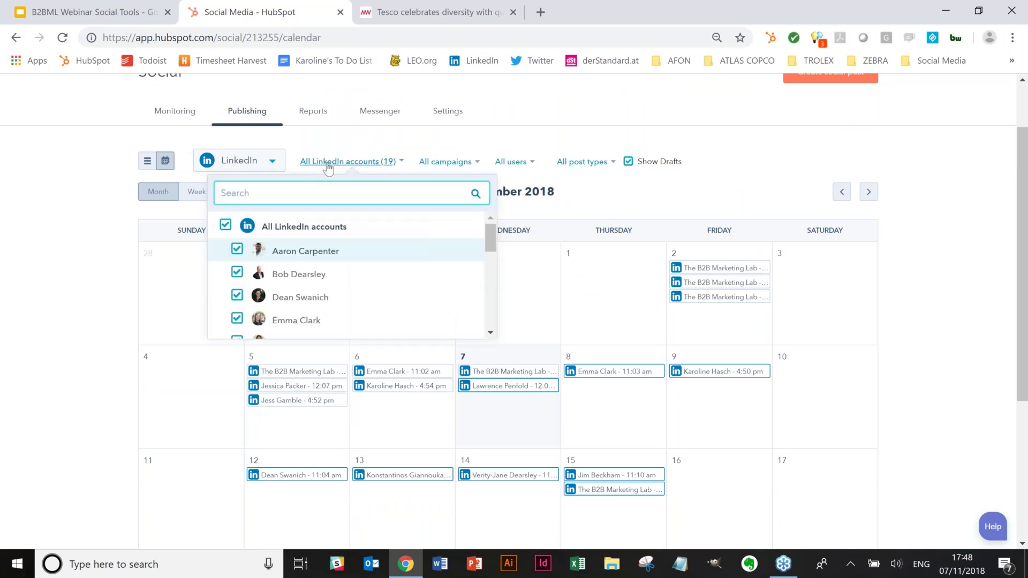
left_click(272, 161)
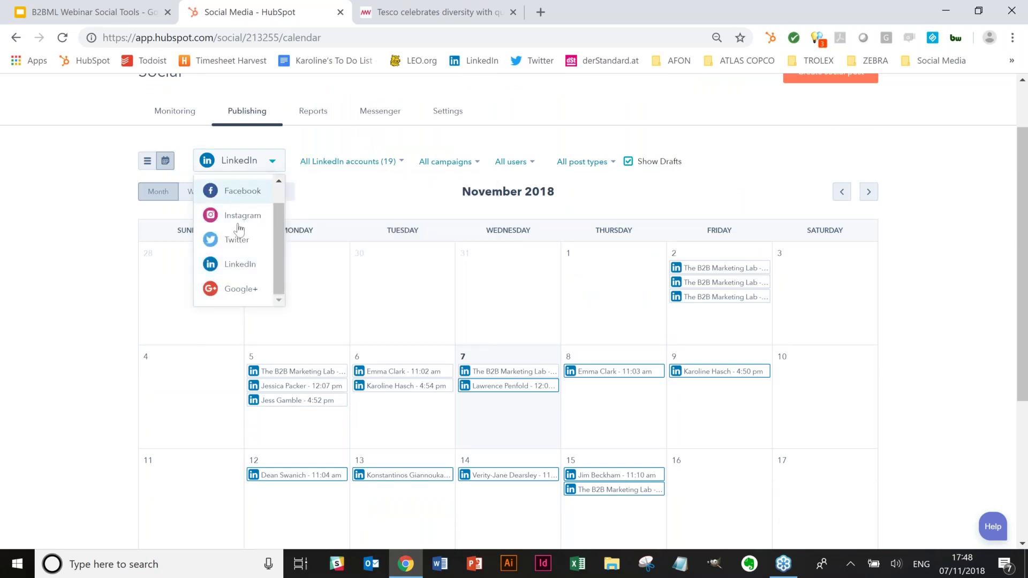
left_click(237, 240)
scroll(87, 322, "down", 4)
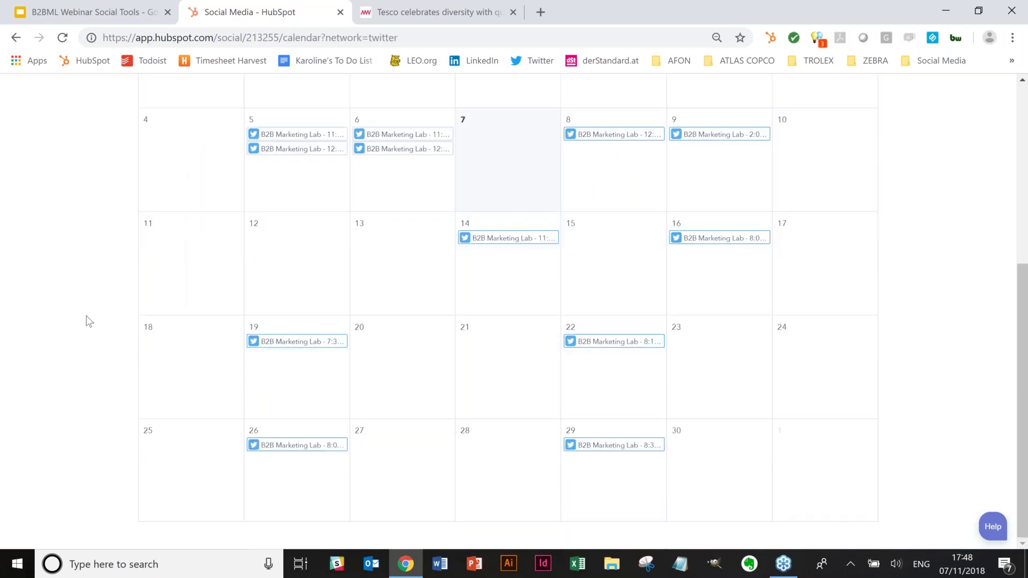
scroll(107, 300, "up", 6)
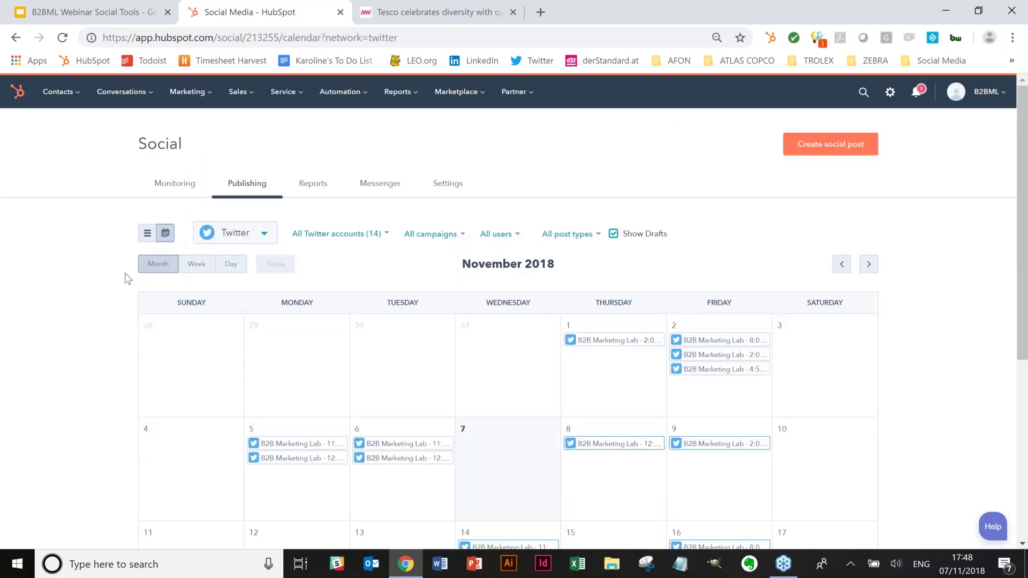
- Try the calendar's week, day and month views, and return to the list of published Twitter posts
left_click(194, 266)
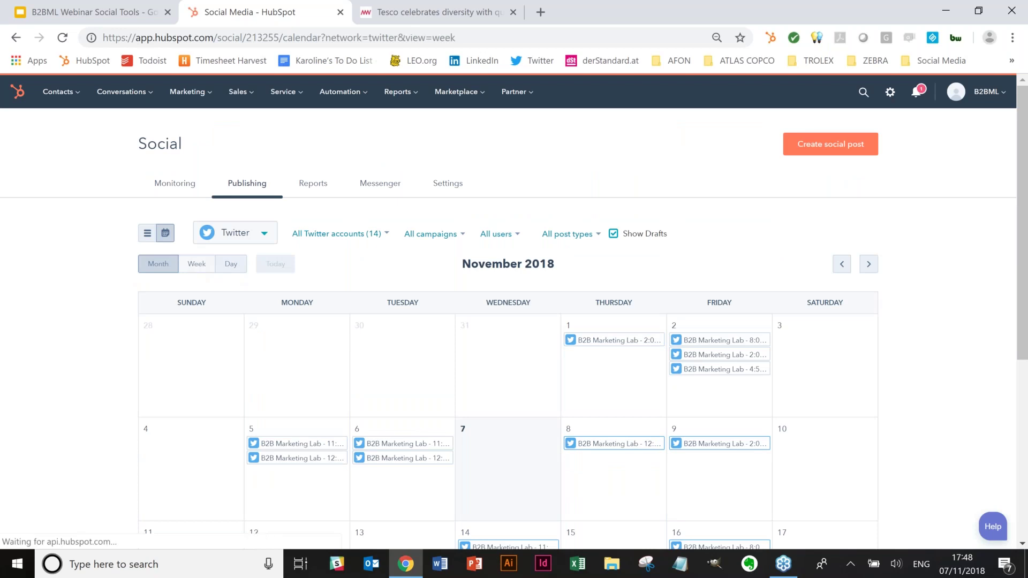
left_click(230, 266)
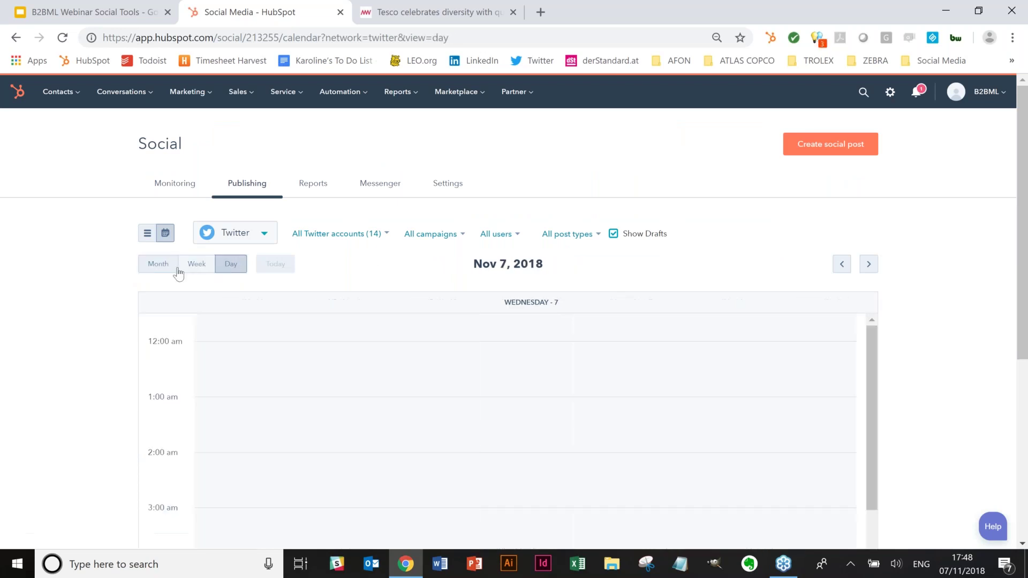
left_click(158, 268)
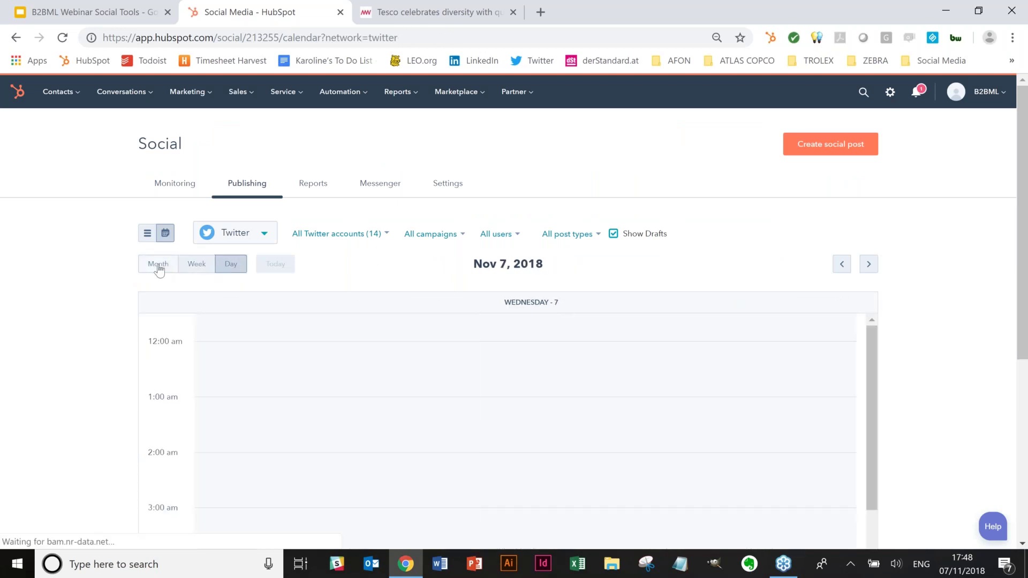
left_click(147, 235)
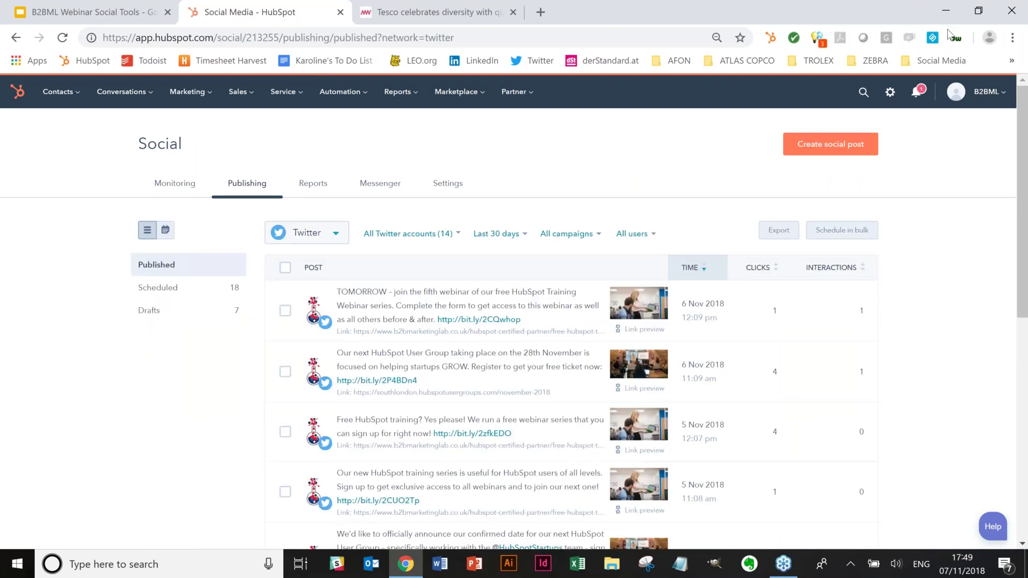
- Start a social post about Marketing Week's Tesco Christmas ad article with the HubSpot browser extension
left_click(784, 234)
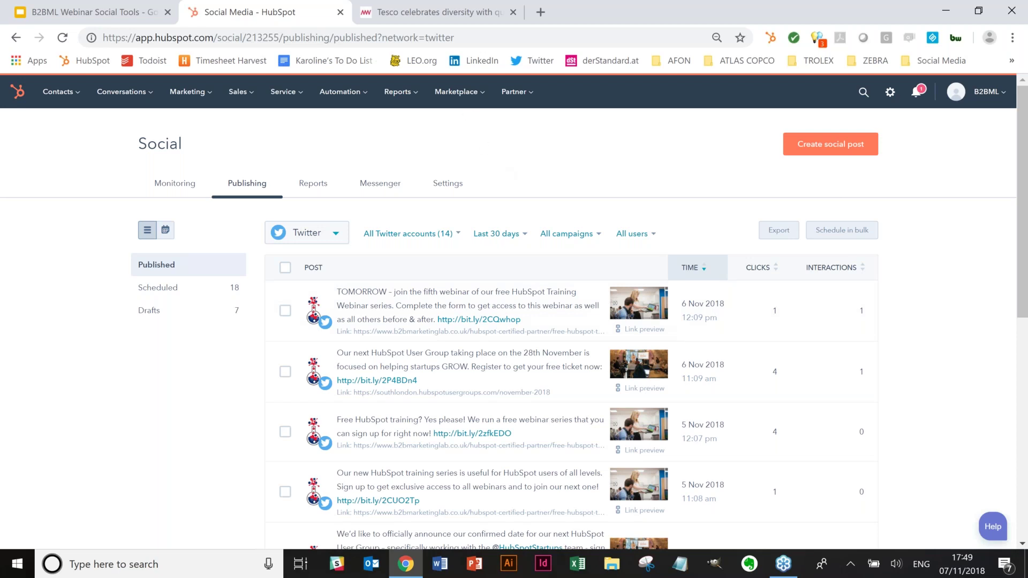
left_click(455, 8)
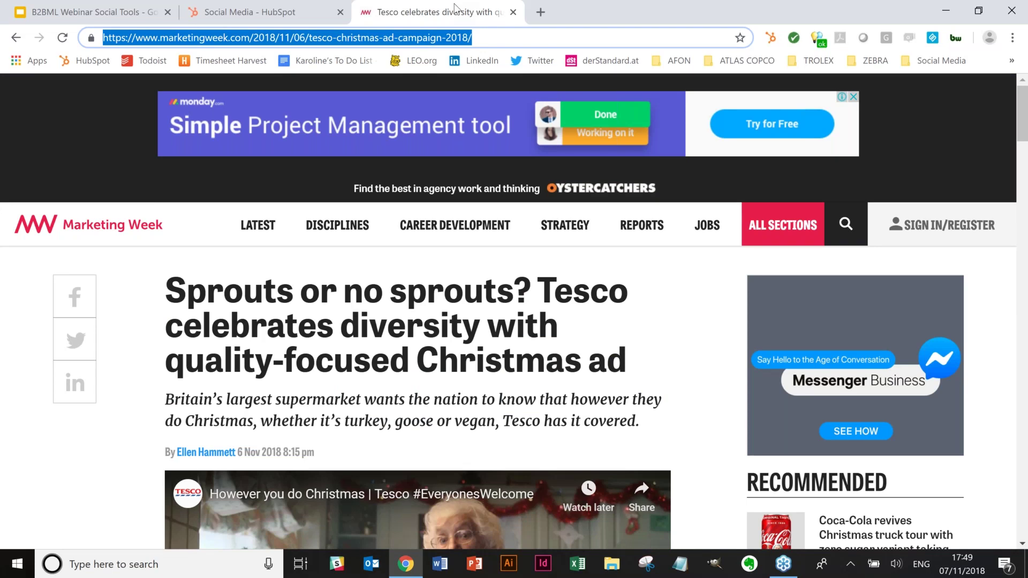
left_click(774, 44)
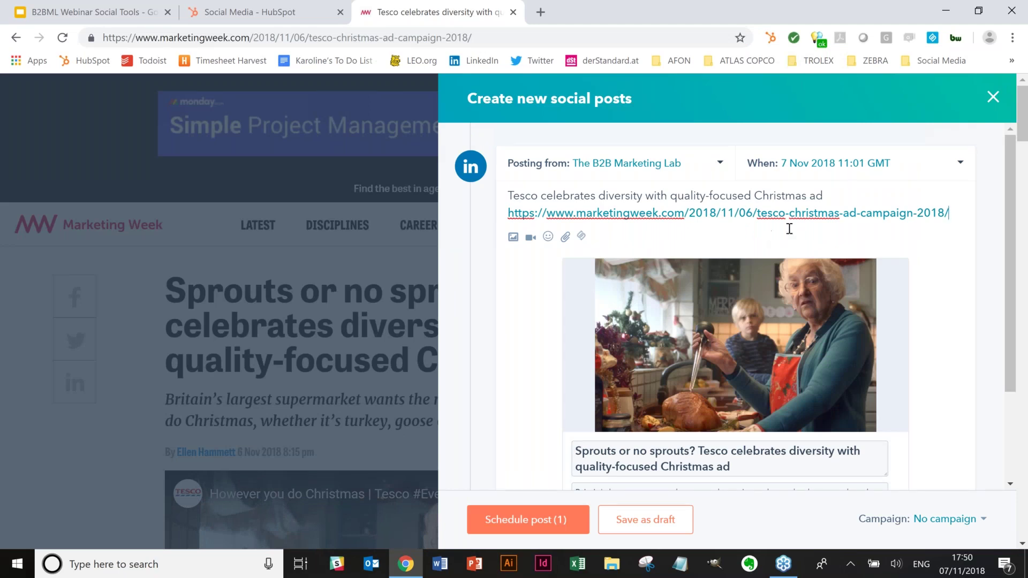
- Examine the LinkedIn post's prefilled message, link title and link description
double_click(560, 193)
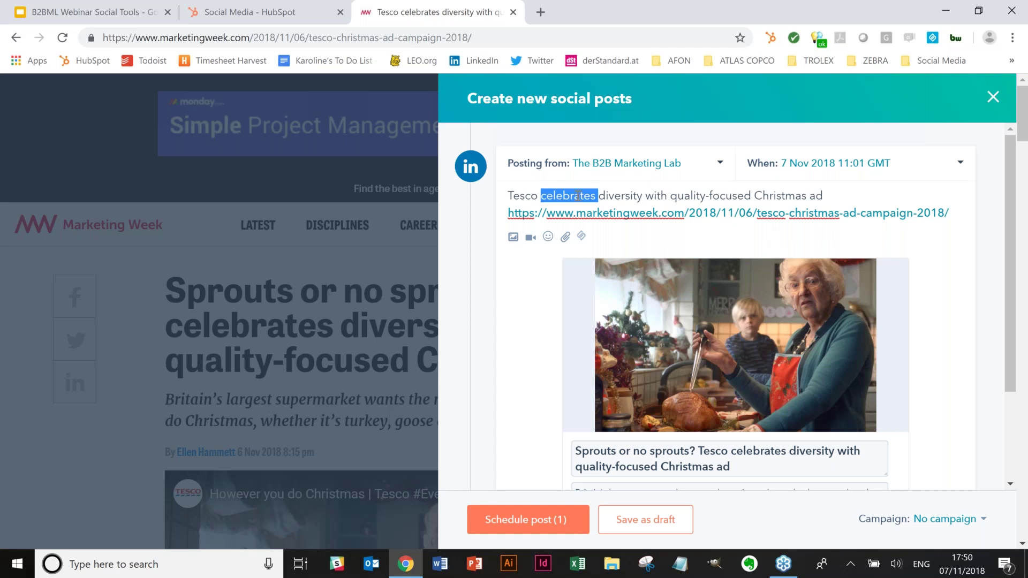
triple_click(603, 197)
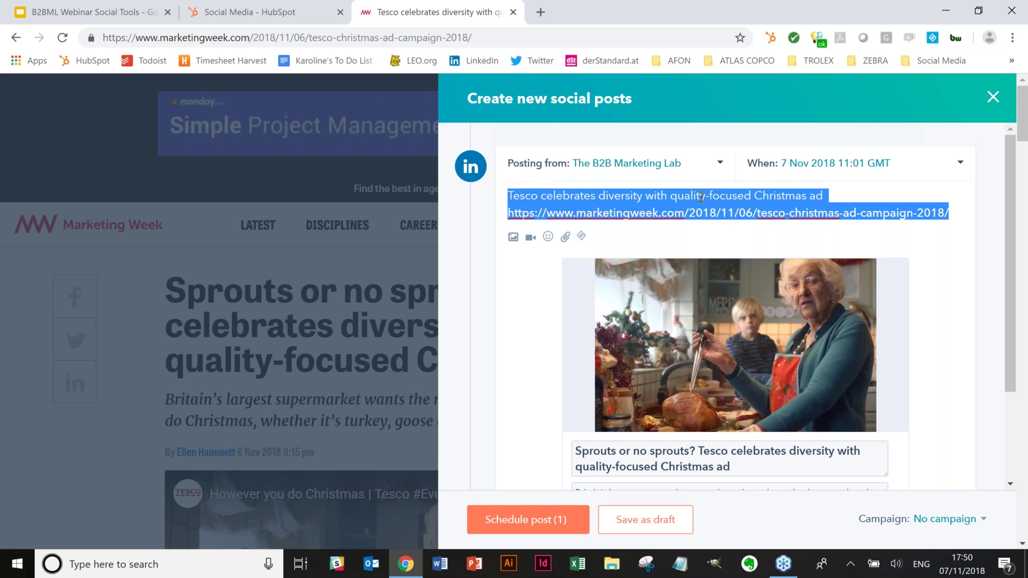
double_click(664, 464)
scroll(722, 448, "down", 1)
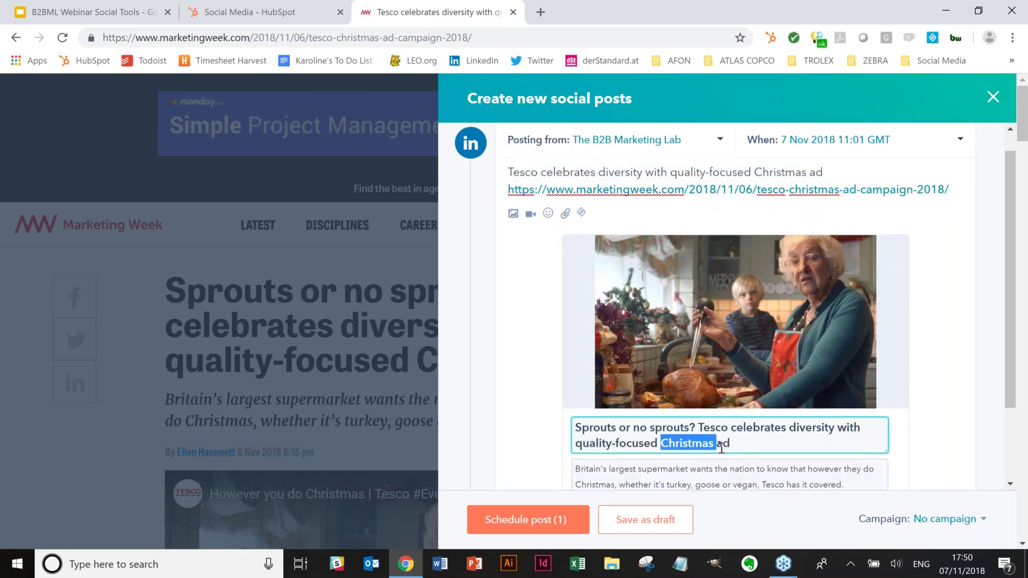
scroll(722, 448, "down", 3)
left_click(711, 385)
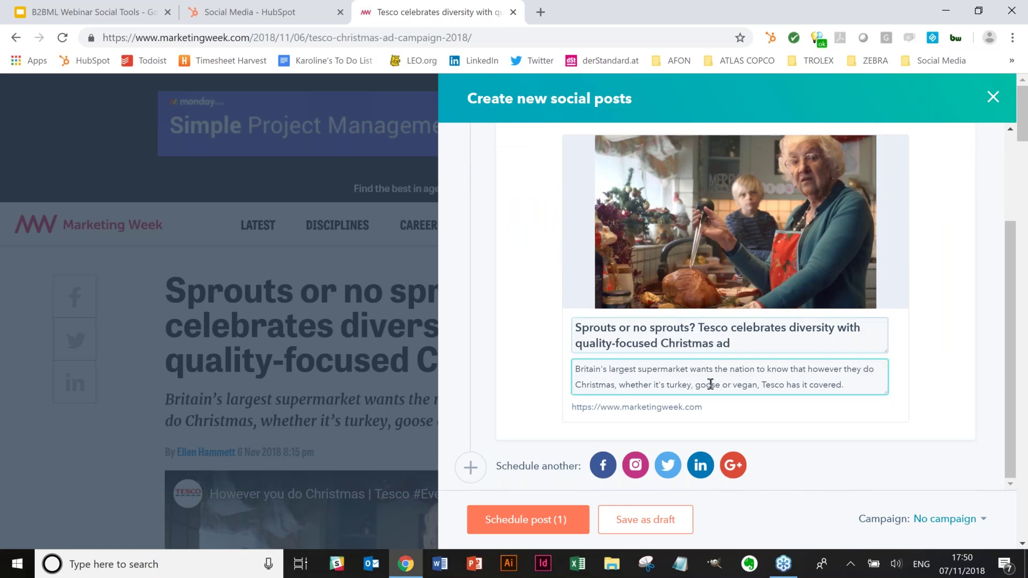
key("ctrl+a")
scroll(718, 381, "up", 4)
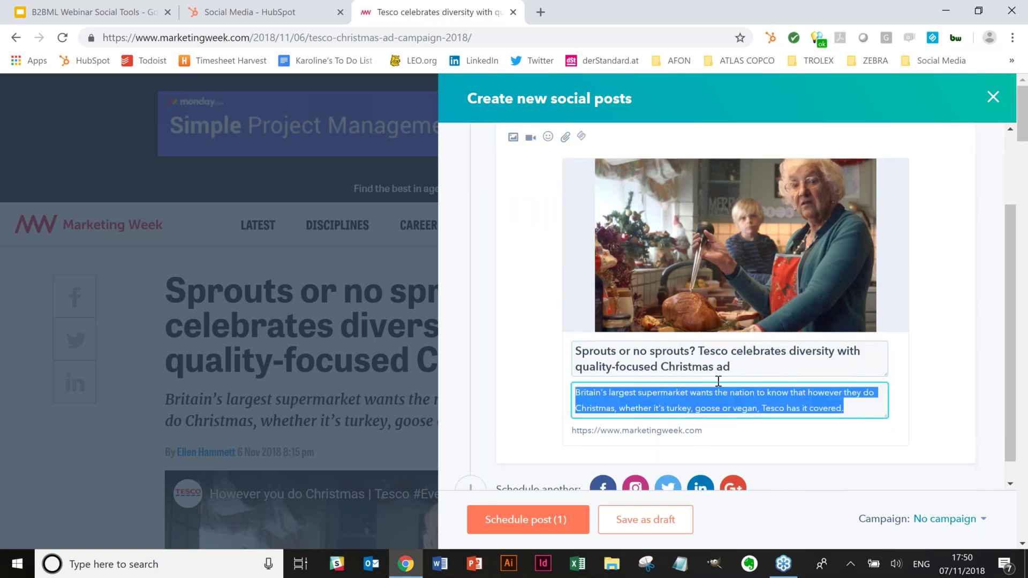
scroll(639, 167, "up", 1)
- Check the account choices and publish time options for the LinkedIn post, and discard the post
left_click(639, 168)
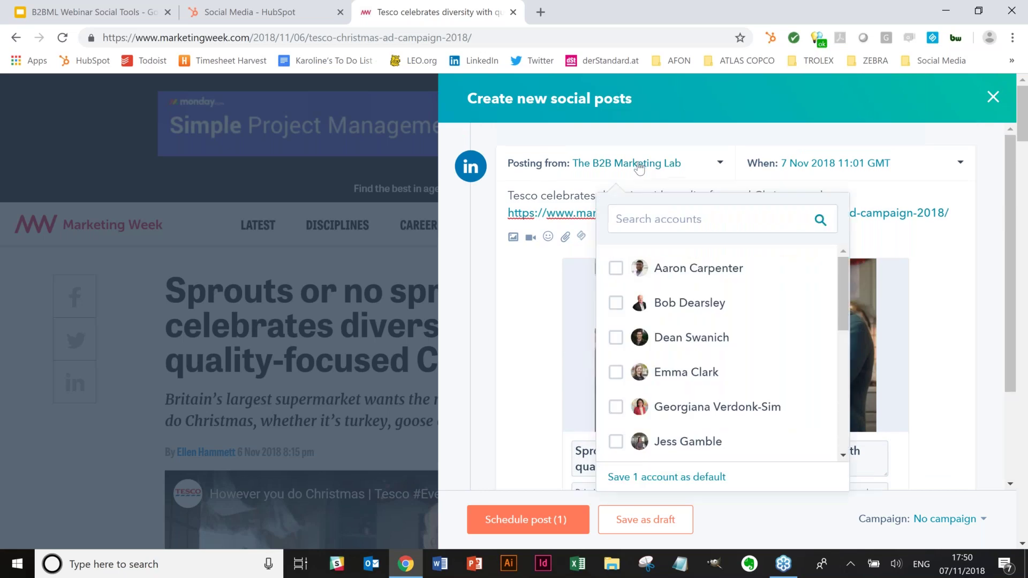
left_click(639, 168)
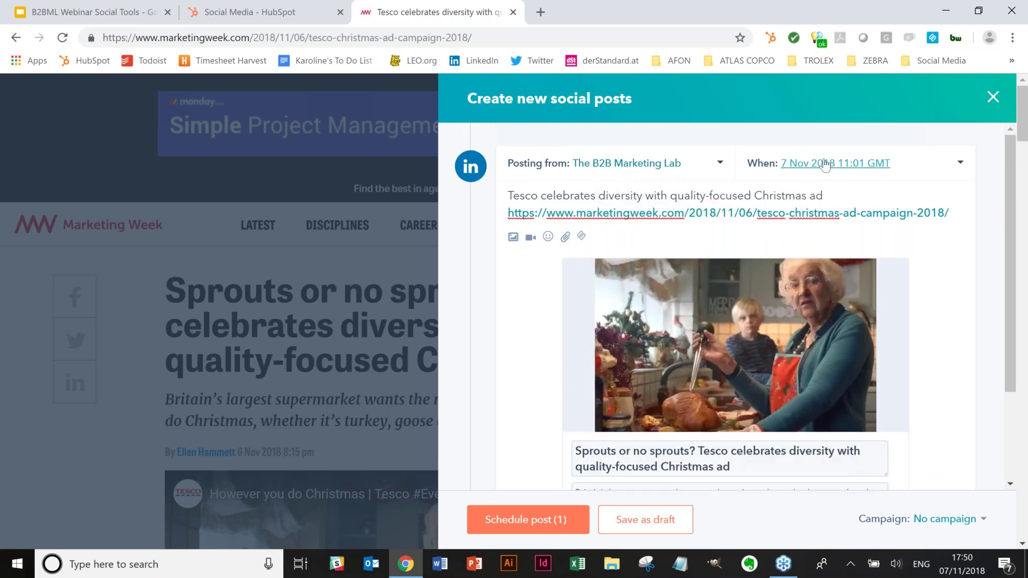
left_click(825, 164)
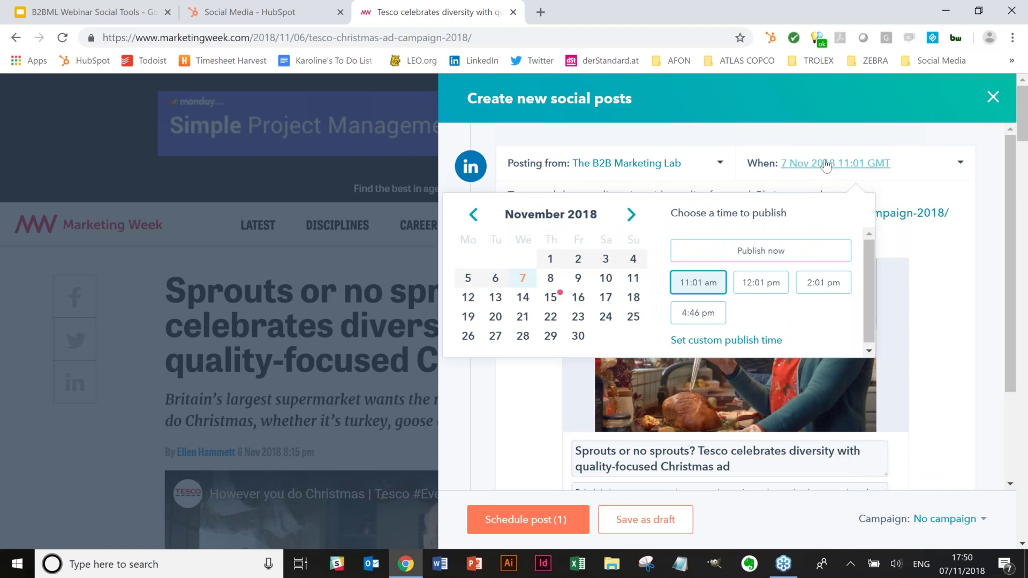
left_click(826, 166)
left_click(994, 98)
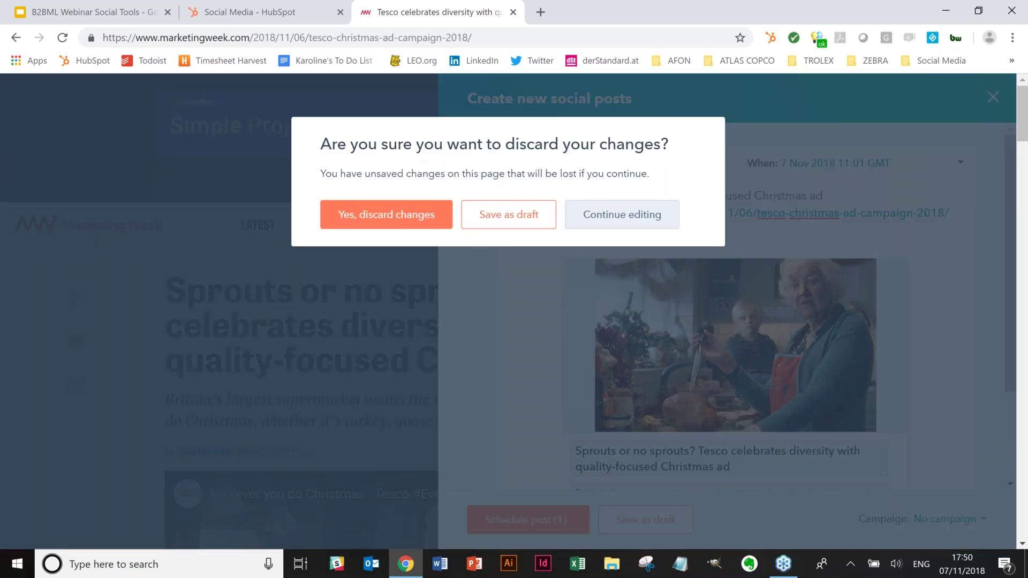
left_click(391, 215)
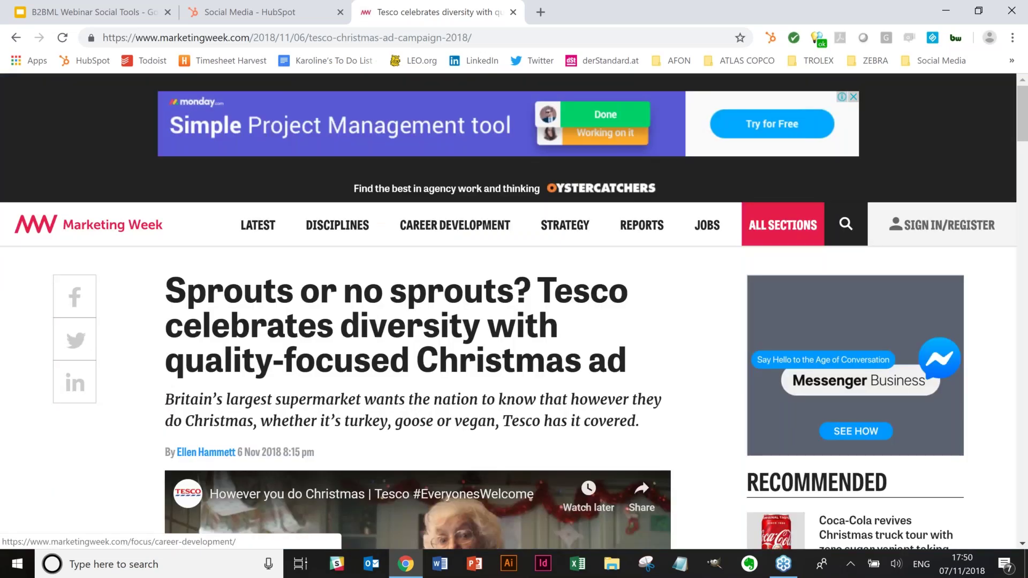
- Create a new LinkedIn post in HubSpot's social tool and look at its options for attaching content
key("ctrl+shift+Tab")
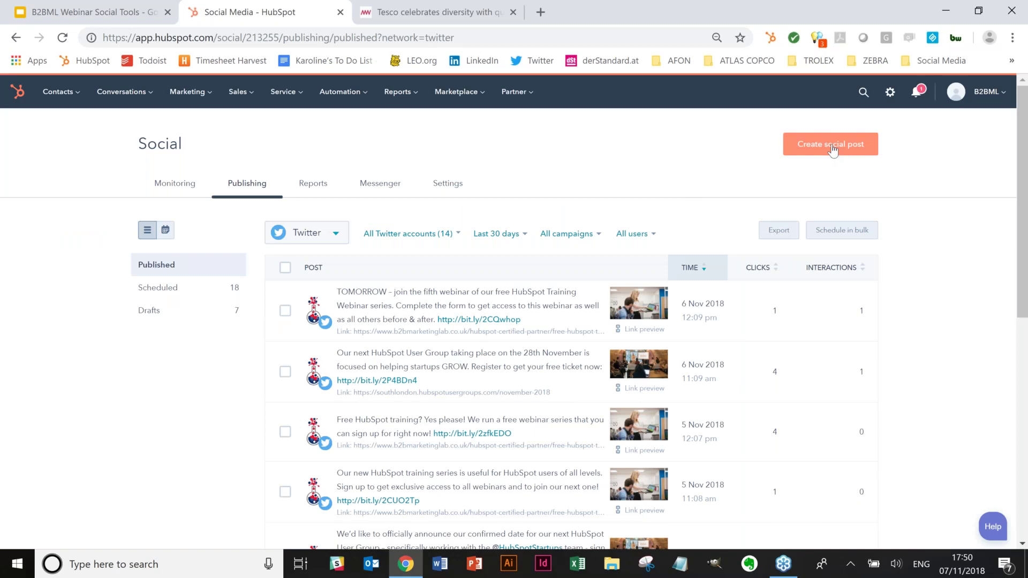
left_click(833, 150)
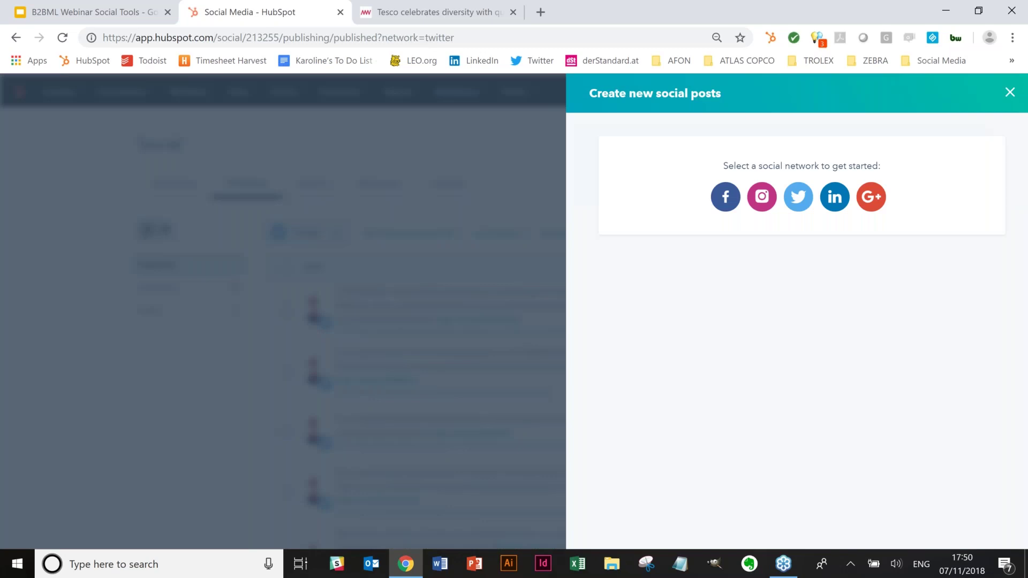
left_click(835, 198)
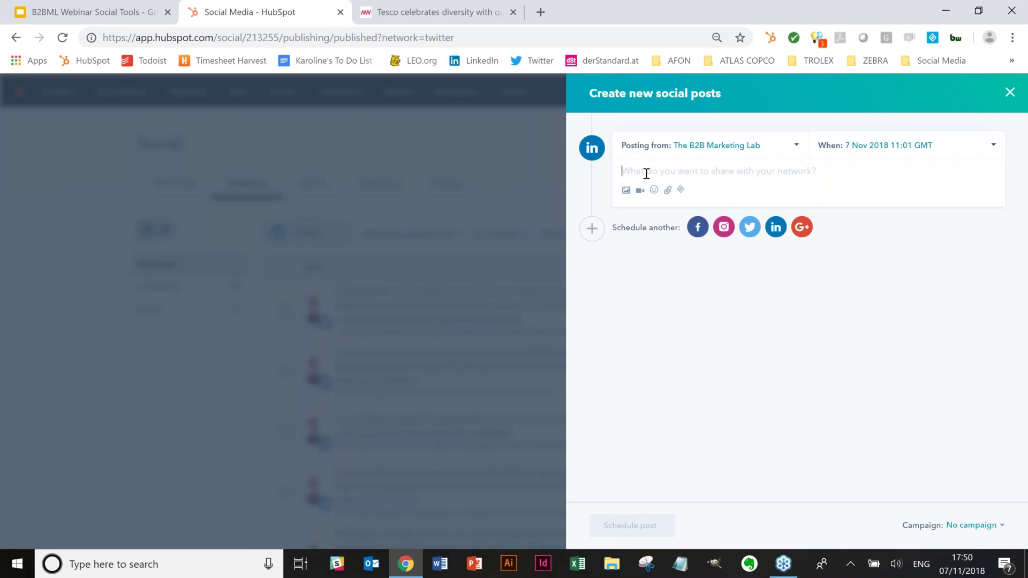
left_click(668, 191)
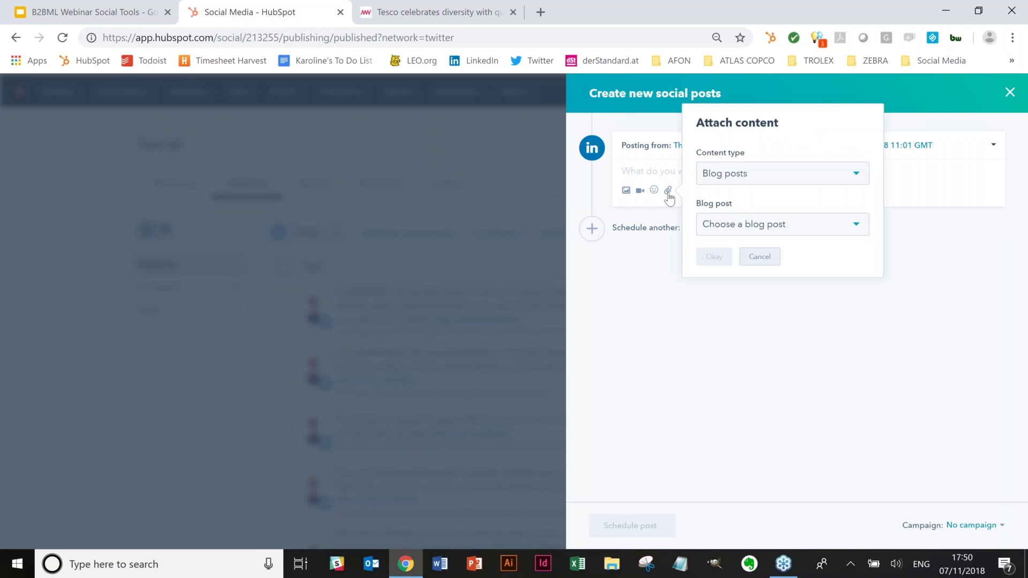
left_click(627, 171)
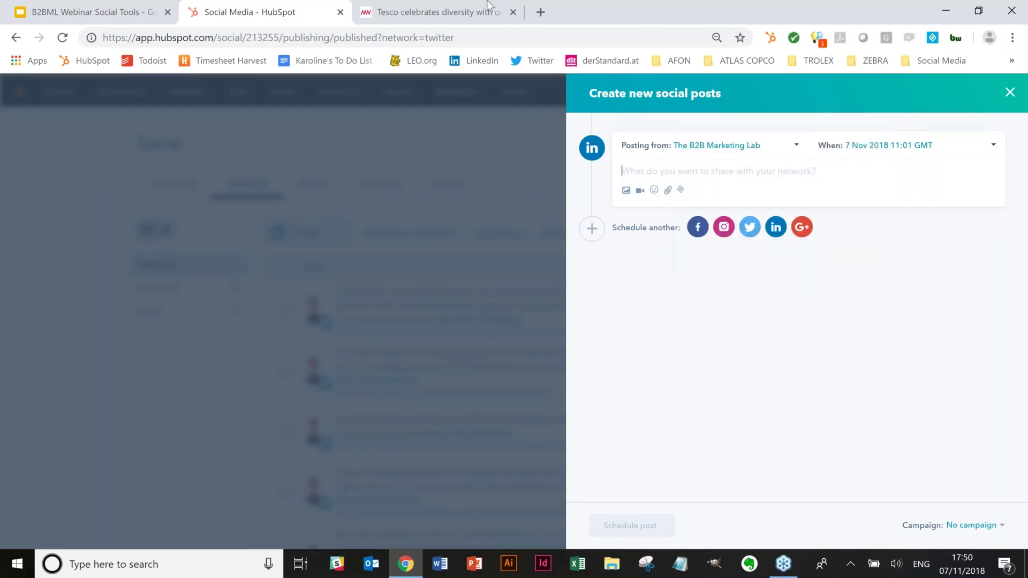
- Copy the Marketing Week Tesco article's URL and paste it into the LinkedIn post
left_click(443, 8)
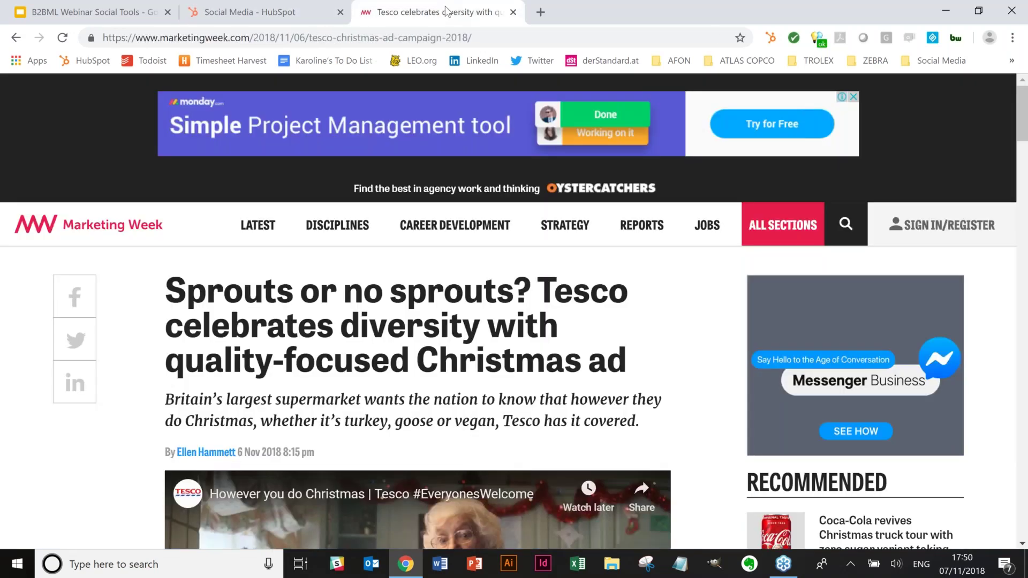
key("ctrl+l")
key("ctrl+c")
left_click(272, 8)
key("ctrl+v")
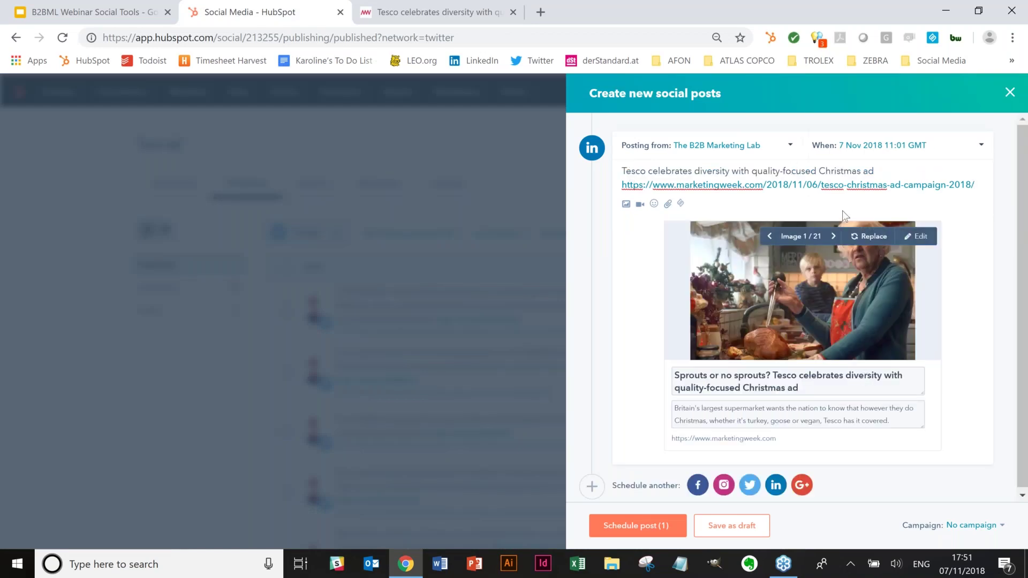
- Browse the article's alternative preview images and return to the first one
mouse_move(792, 247)
left_click(835, 237)
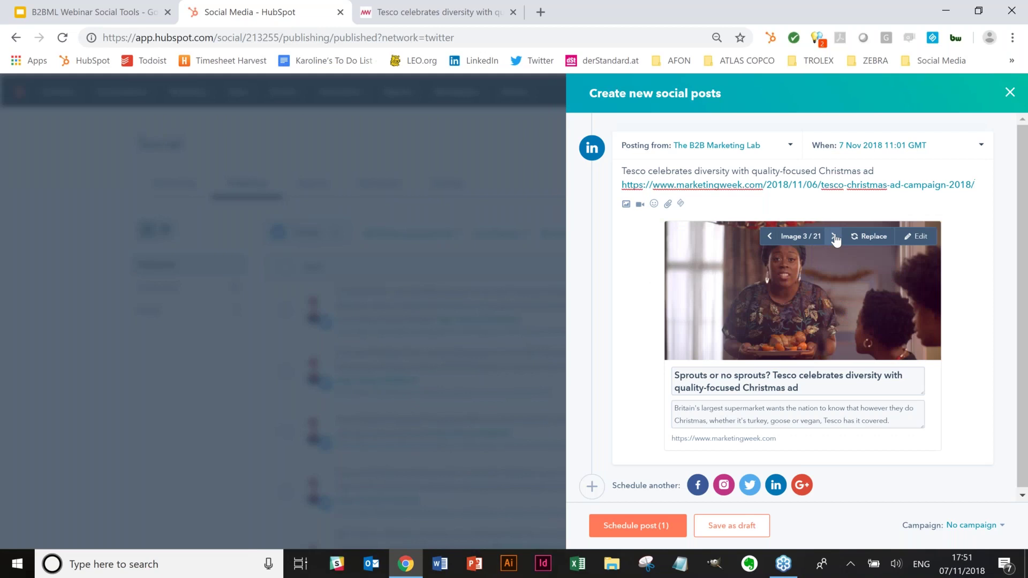
left_click(835, 238)
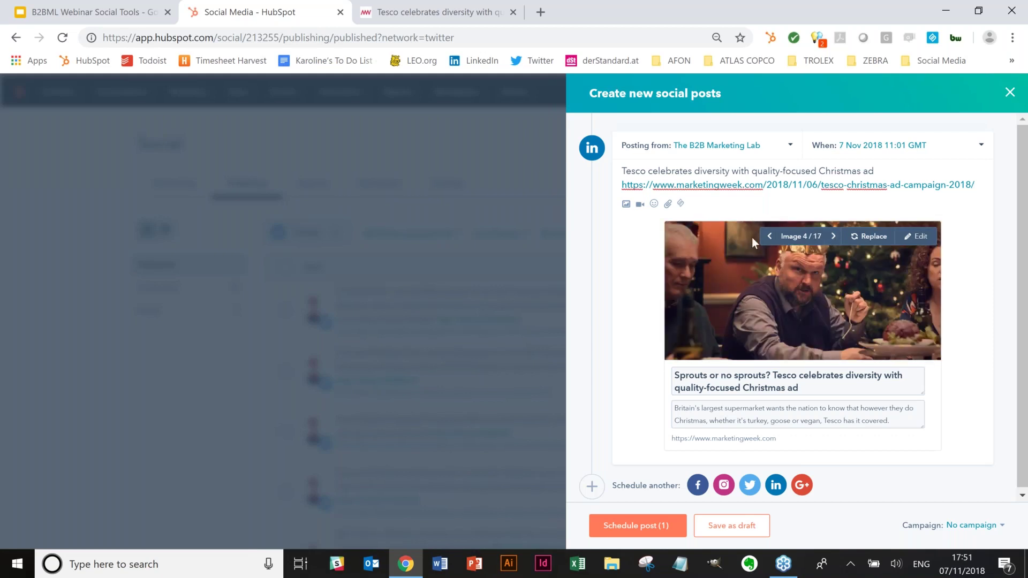
left_click(769, 237)
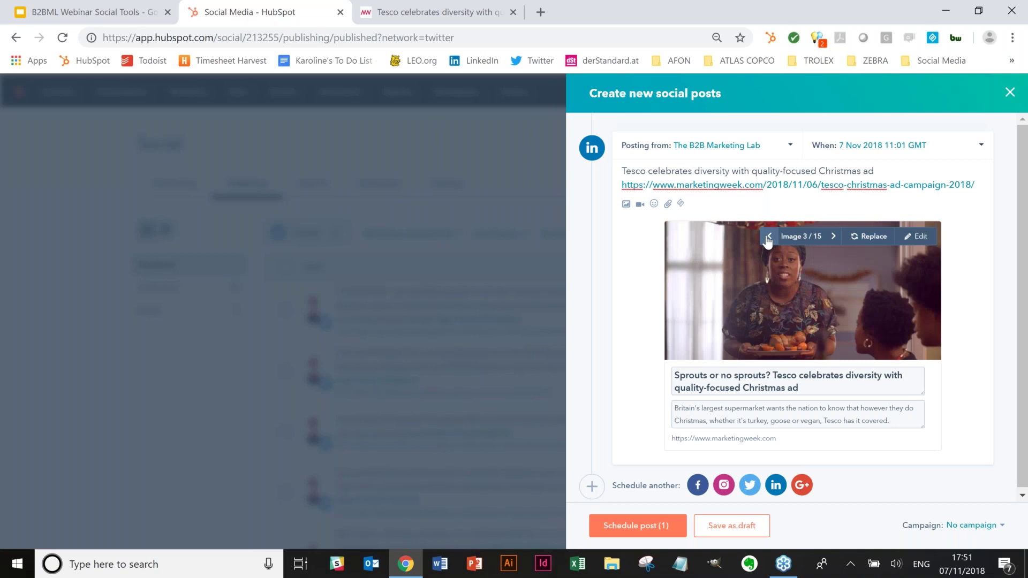
left_click(768, 237)
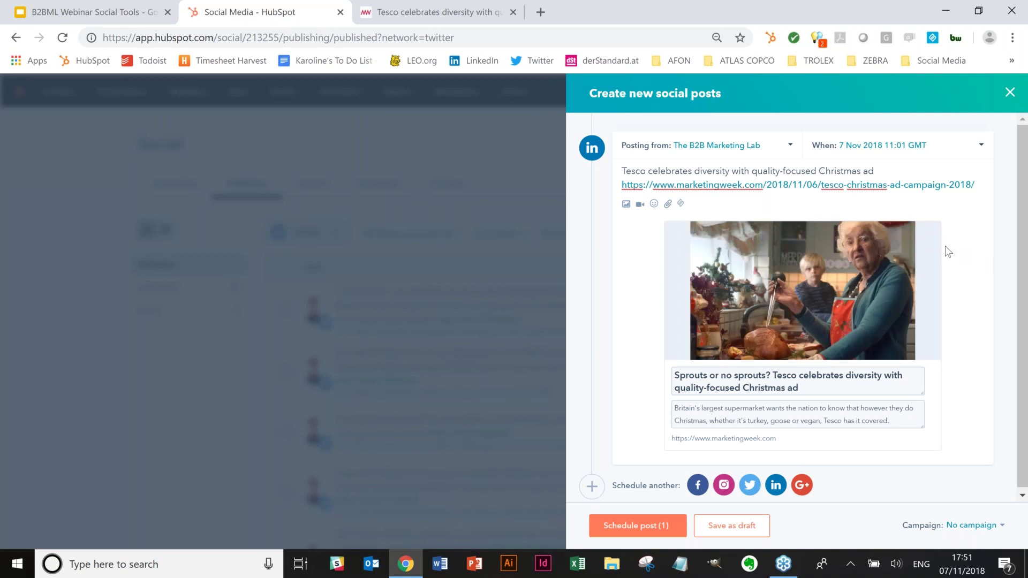
- Highlight the link preview's editable title and description, and return to the post message
triple_click(729, 385)
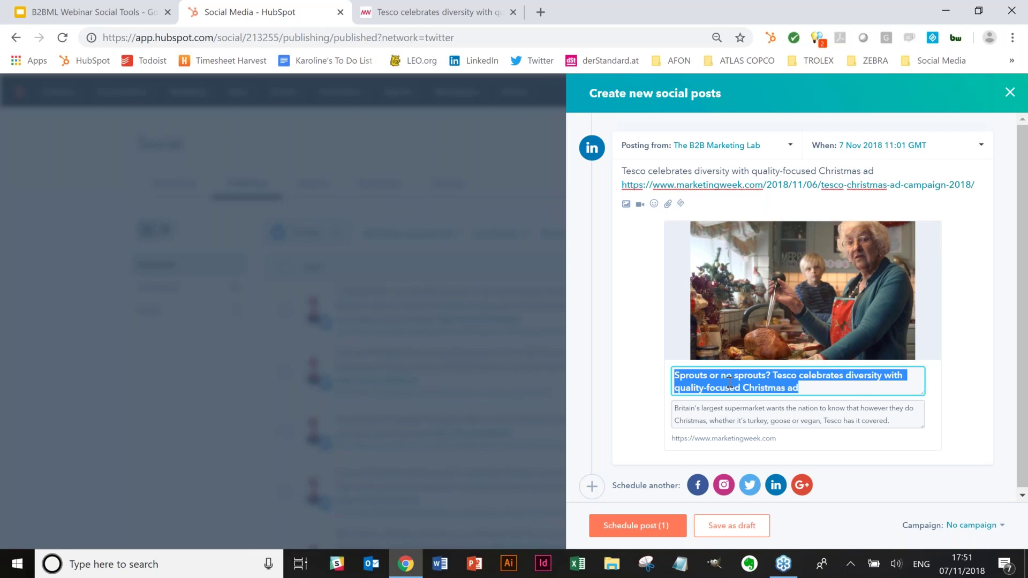
triple_click(725, 420)
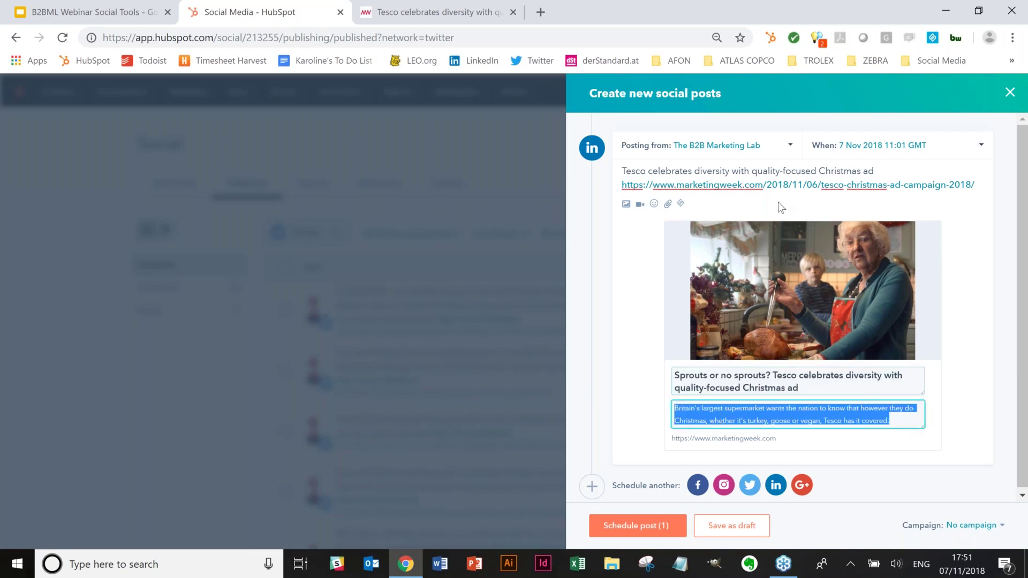
left_click(807, 201)
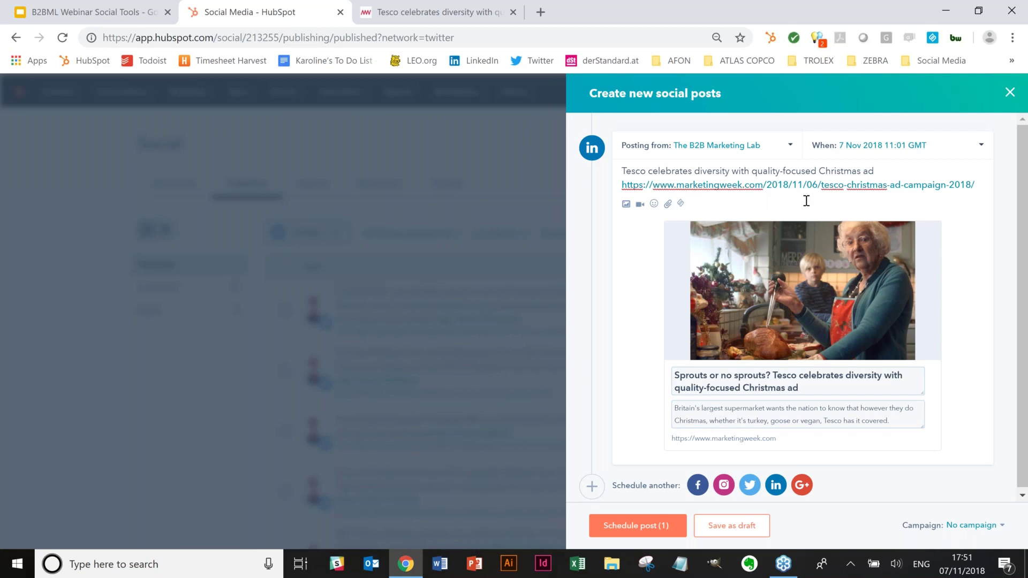
- Look at the emoji picker and the video library for the post, inserting nothing
left_click(654, 205)
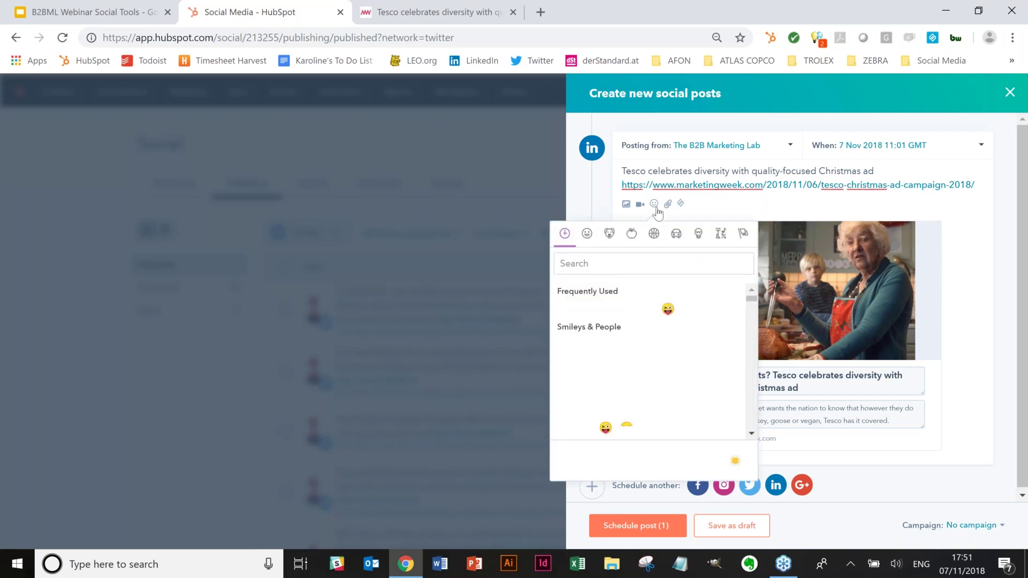
left_click(656, 208)
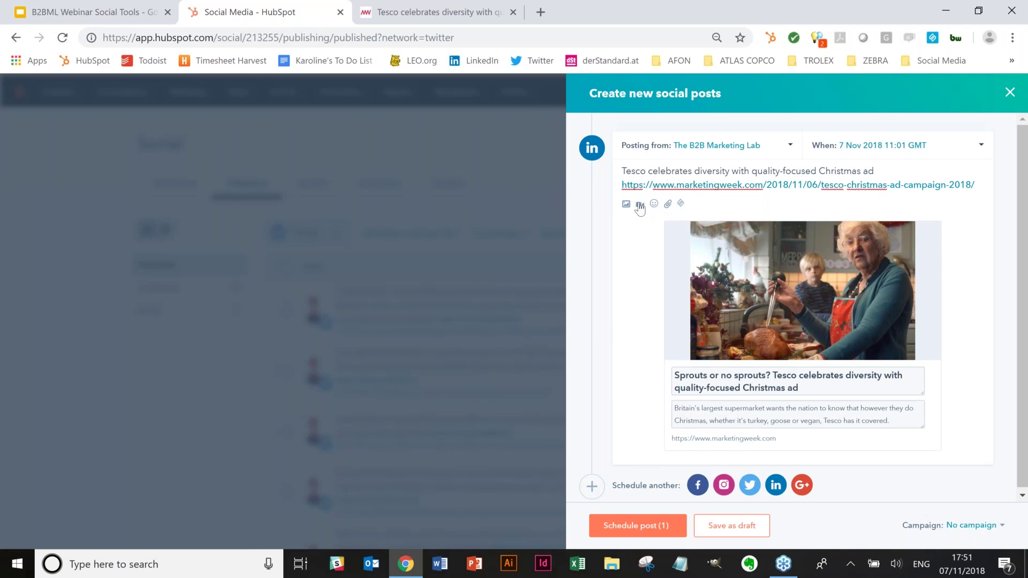
left_click(640, 207)
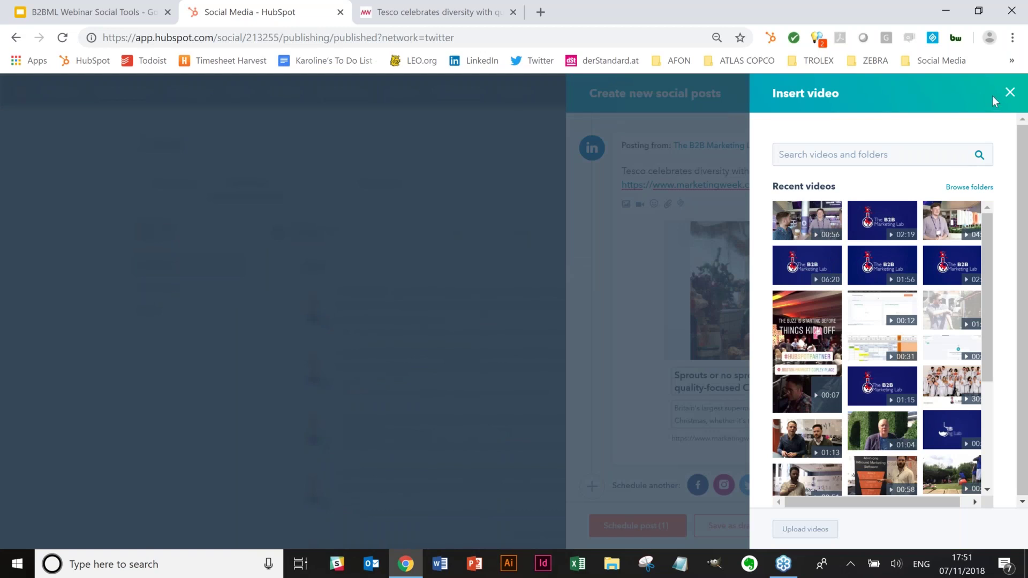
left_click(1010, 92)
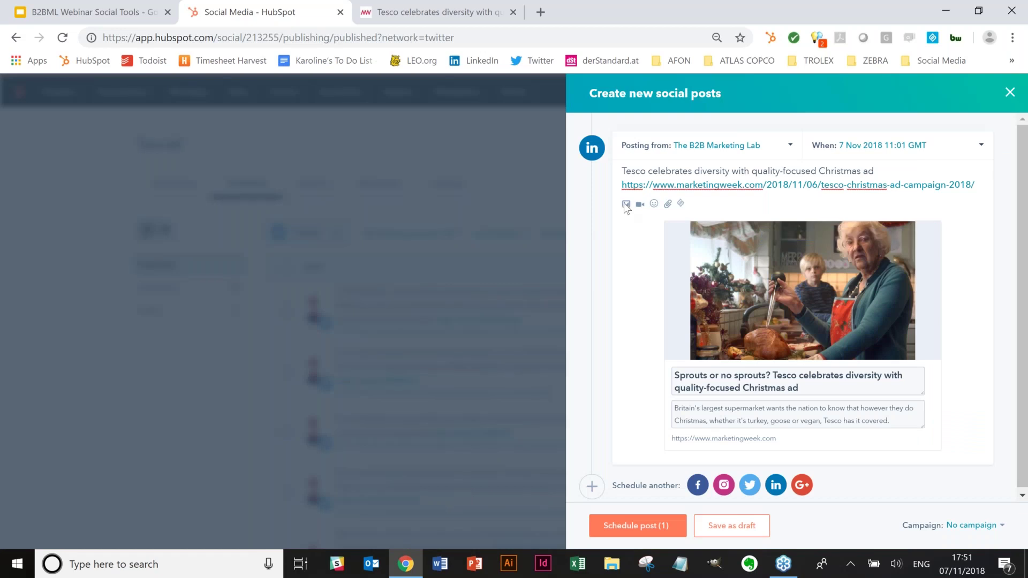
- Replace the LinkedIn post's link preview with the library image of a tablet and phone on a wooden desk
left_click(625, 205)
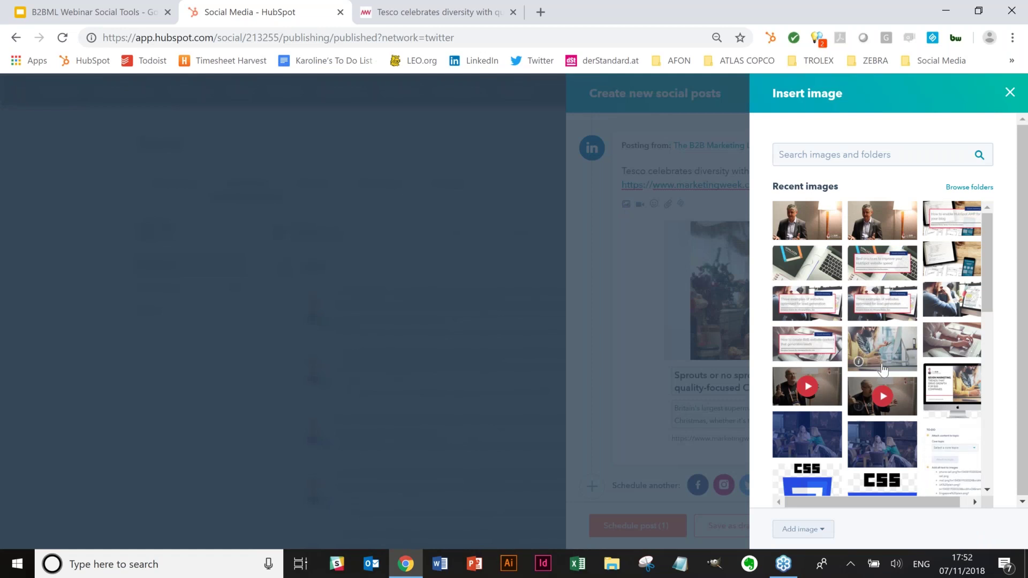
scroll(943, 342, "down", 1)
scroll(878, 348, "down", 3)
scroll(878, 348, "up", 3)
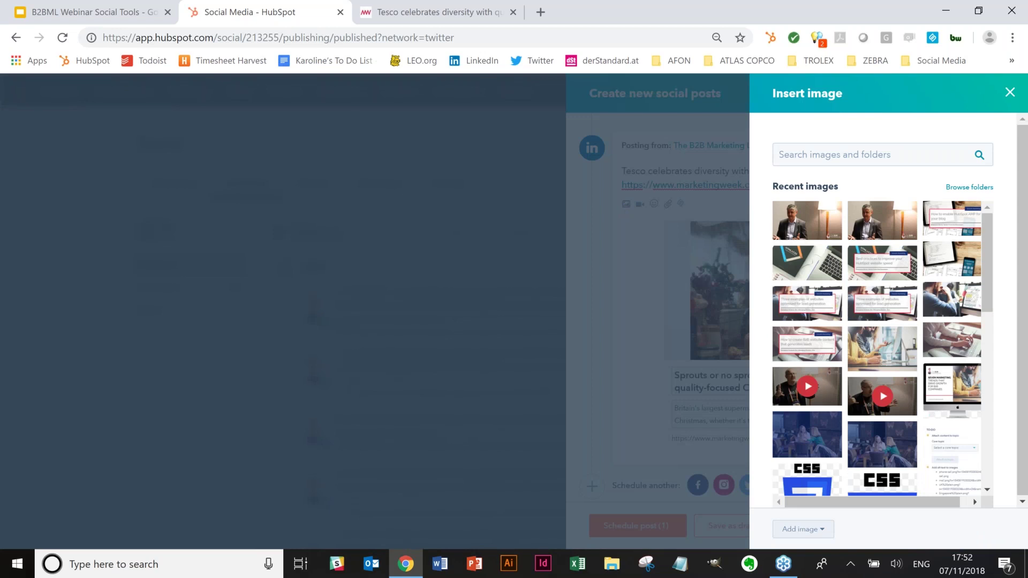
left_click(955, 266)
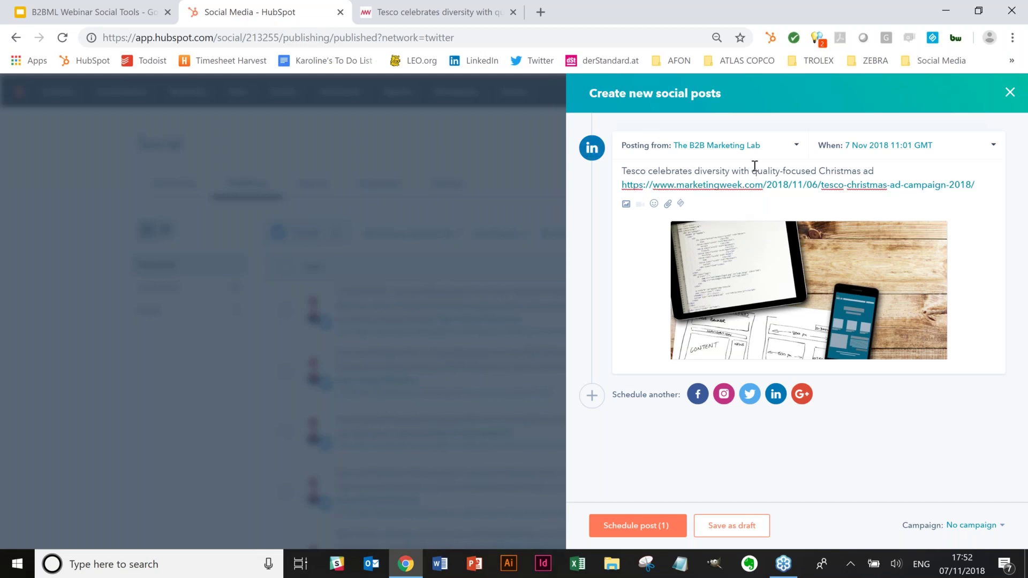
- Discard the Tesco article post and start a new LinkedIn post
left_click(1011, 92)
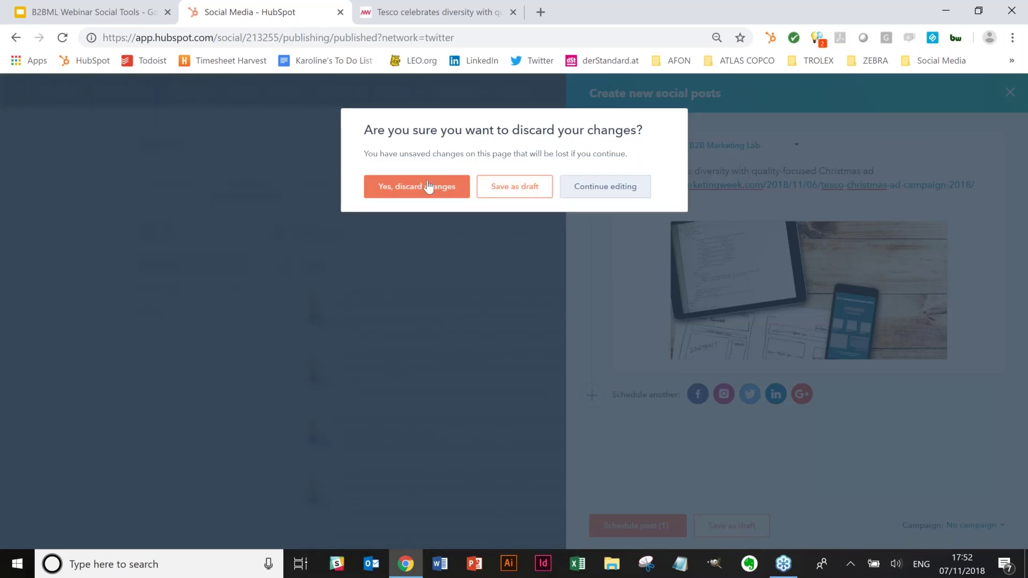
left_click(428, 186)
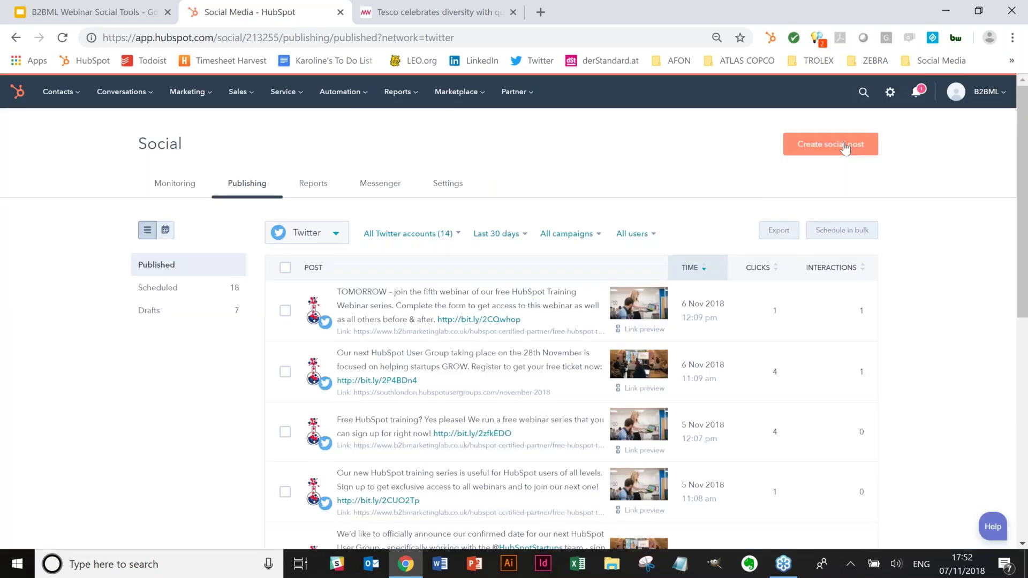
left_click(829, 143)
left_click(836, 195)
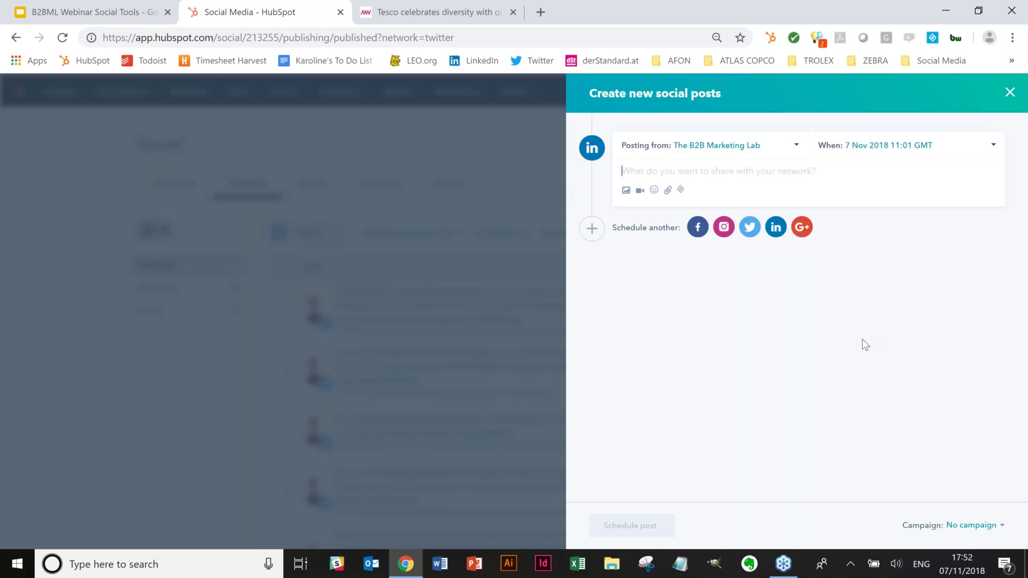
- Attach the 2 Nov 2018 blog post about the experience of working with The B2B Marketing Lab to the LinkedIn post
left_click(668, 191)
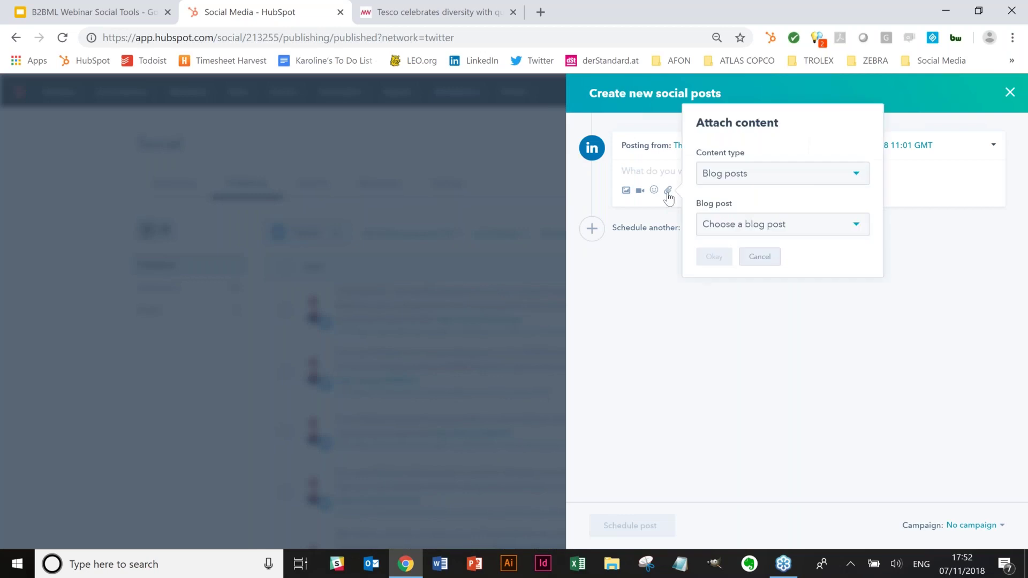
left_click(802, 177)
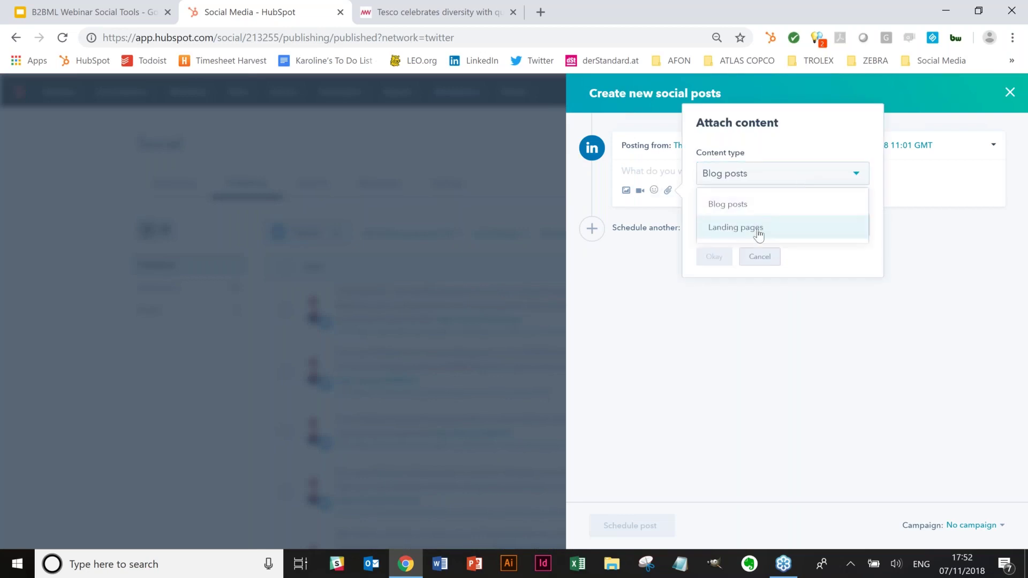
left_click(765, 184)
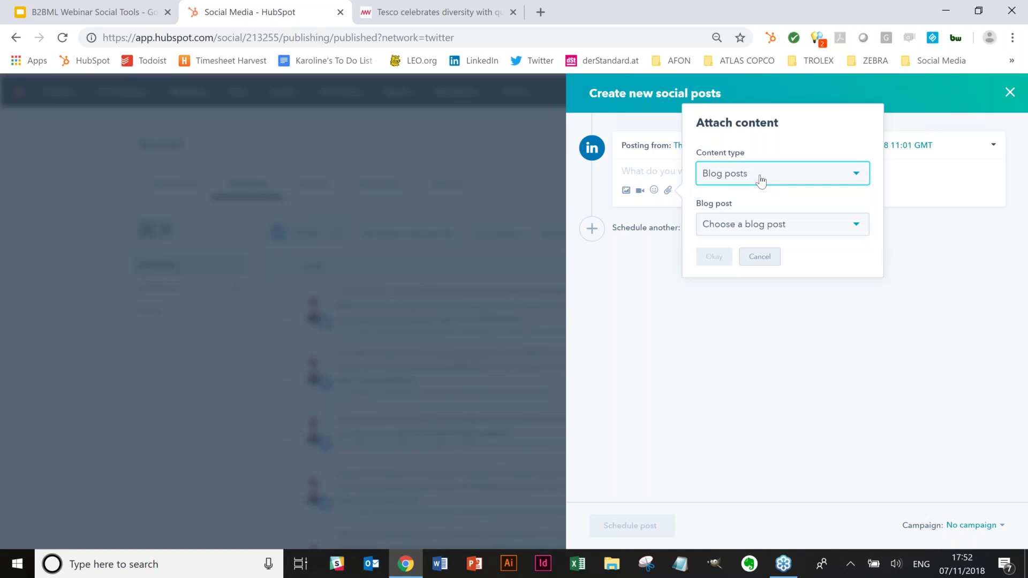
left_click(801, 225)
scroll(773, 340, "down", 5)
scroll(830, 330, "up", 5)
scroll(828, 338, "down", 3)
scroll(828, 337, "up", 2)
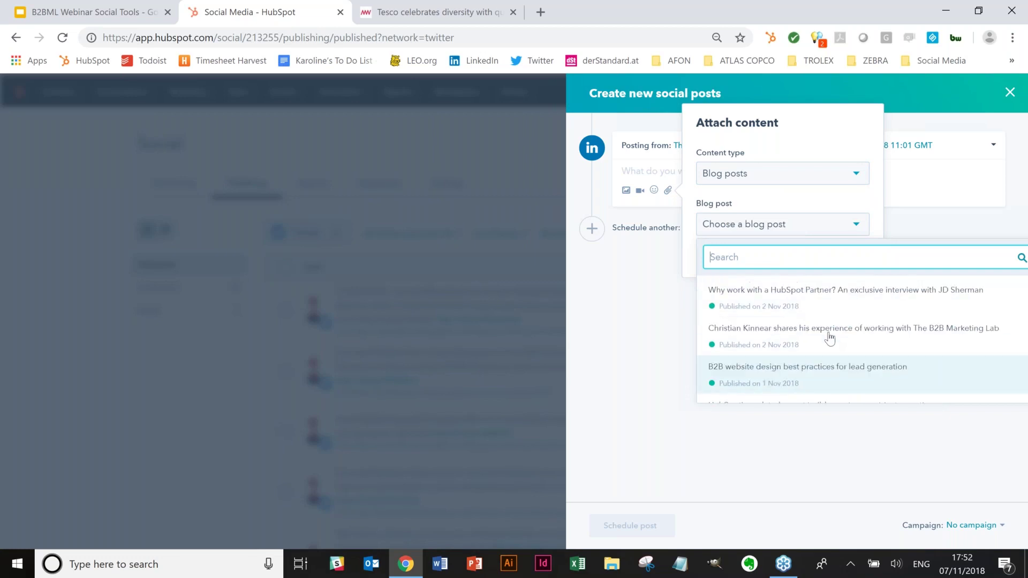
left_click(777, 346)
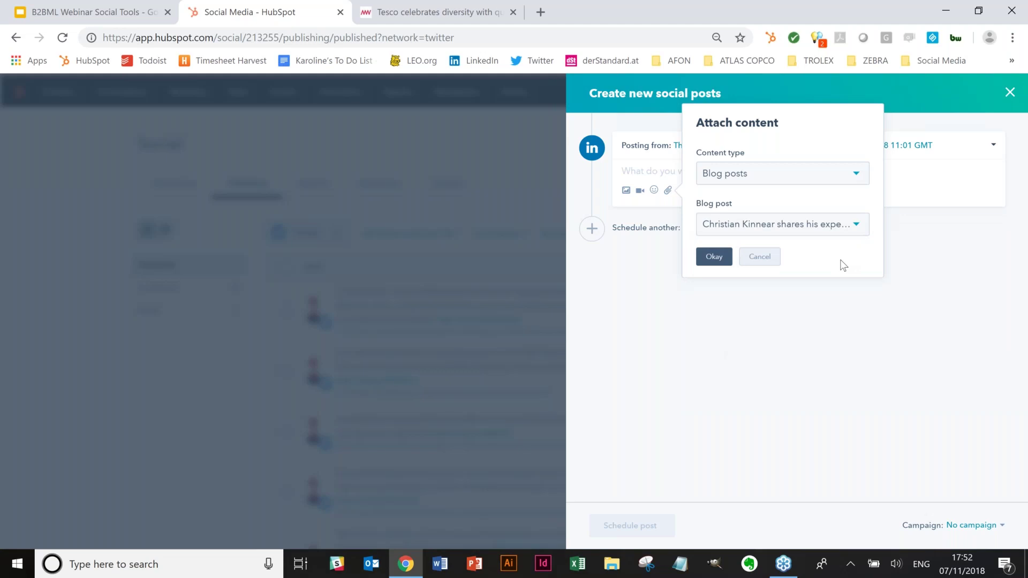
left_click(715, 257)
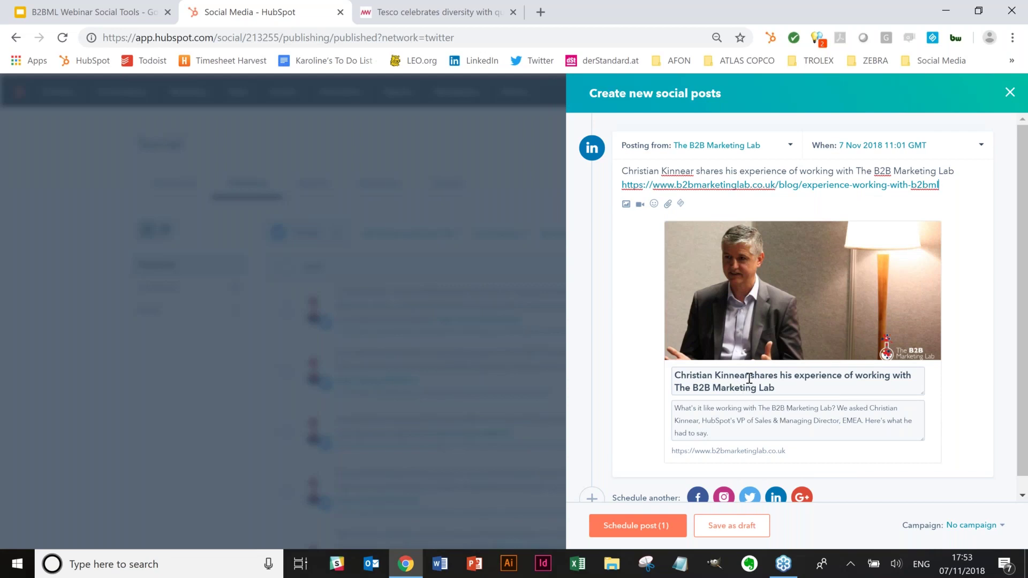
- Look at the LinkedIn post's publishing calendar and custom publish time option, and close the scheduler
left_click(772, 434)
left_click(880, 146)
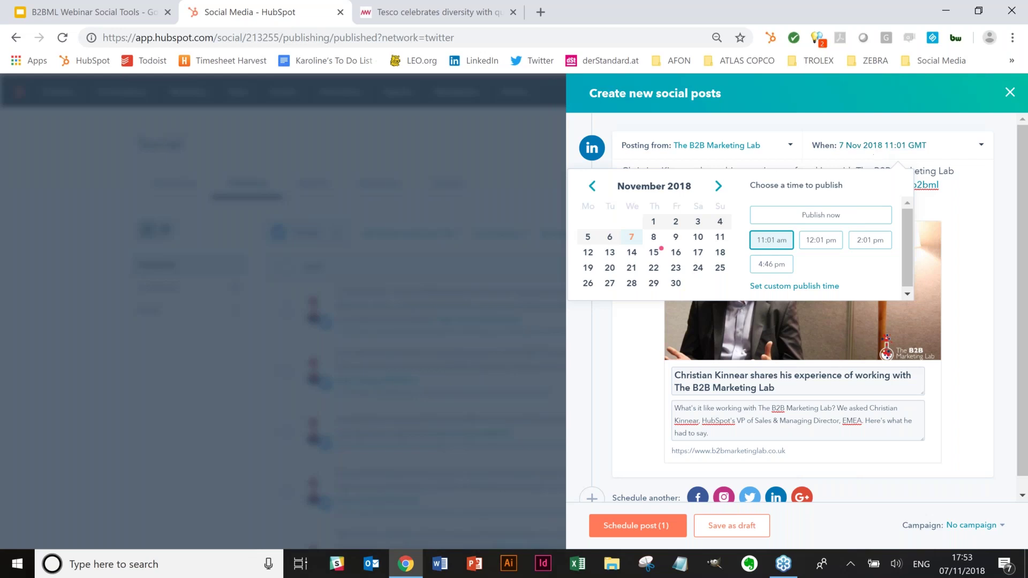
left_click(662, 252)
left_click(828, 289)
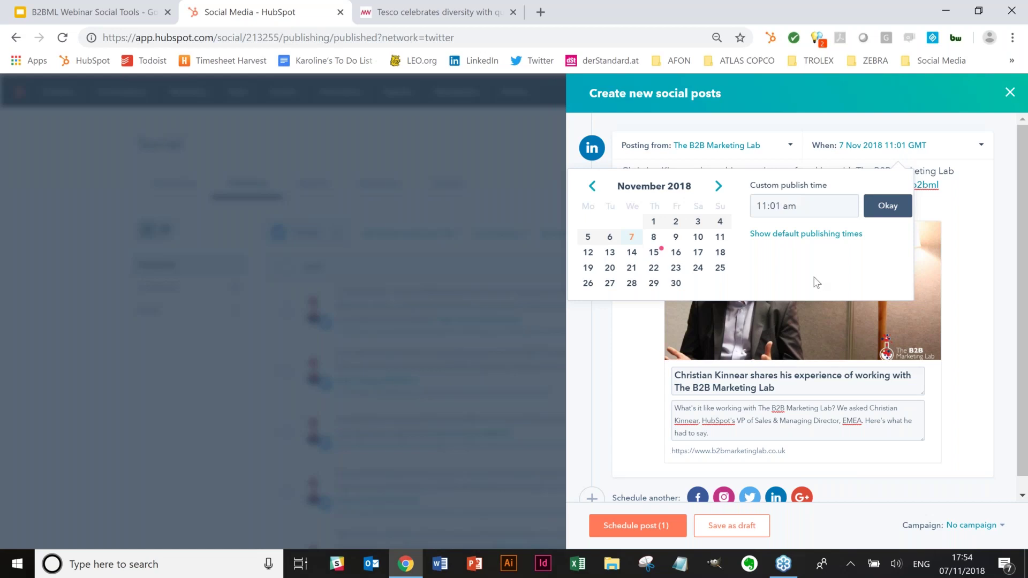
left_click(988, 193)
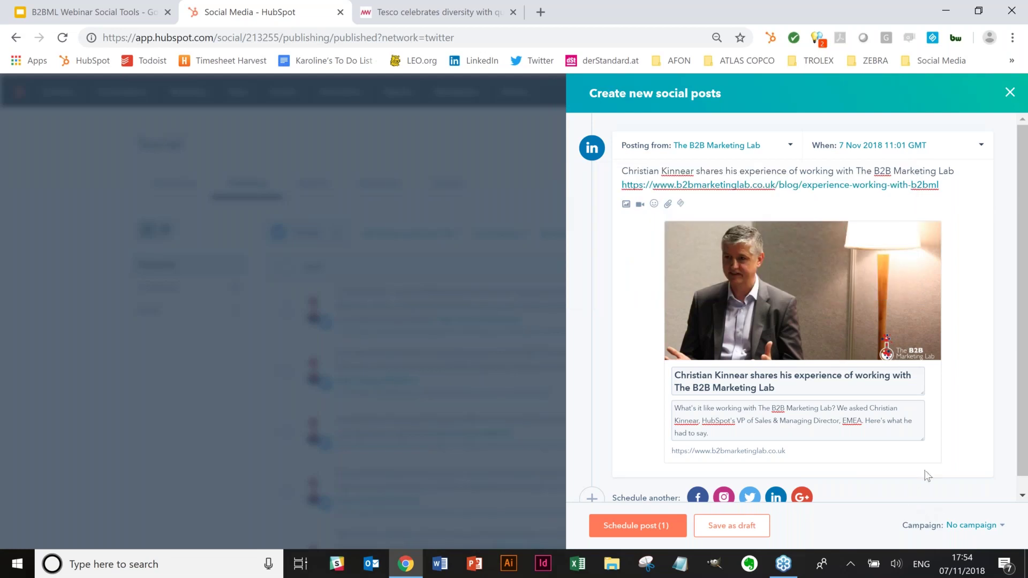
- Look through the campaigns available for the post and close the list without choosing one
left_click(973, 532)
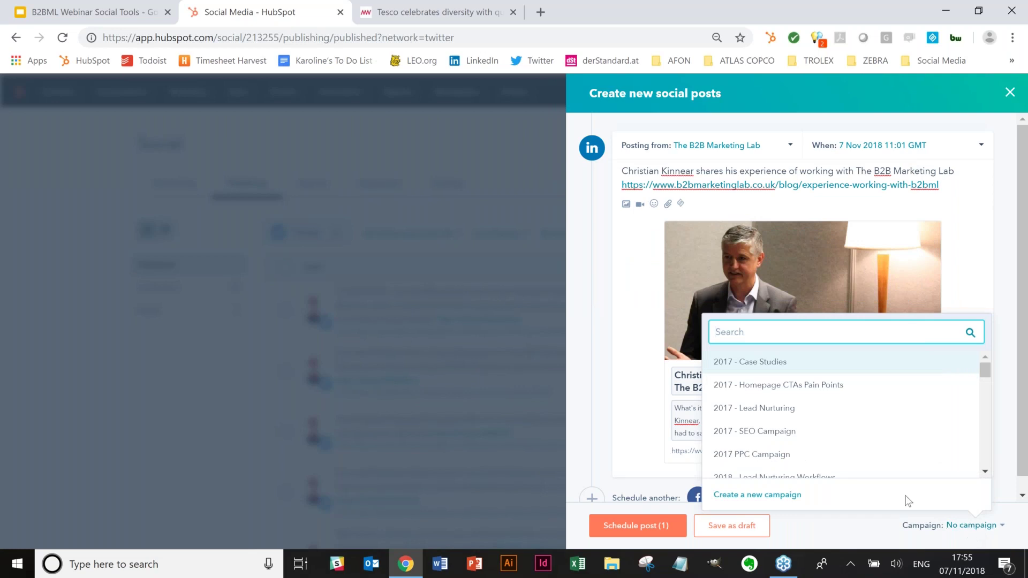
scroll(868, 410, "down", 1)
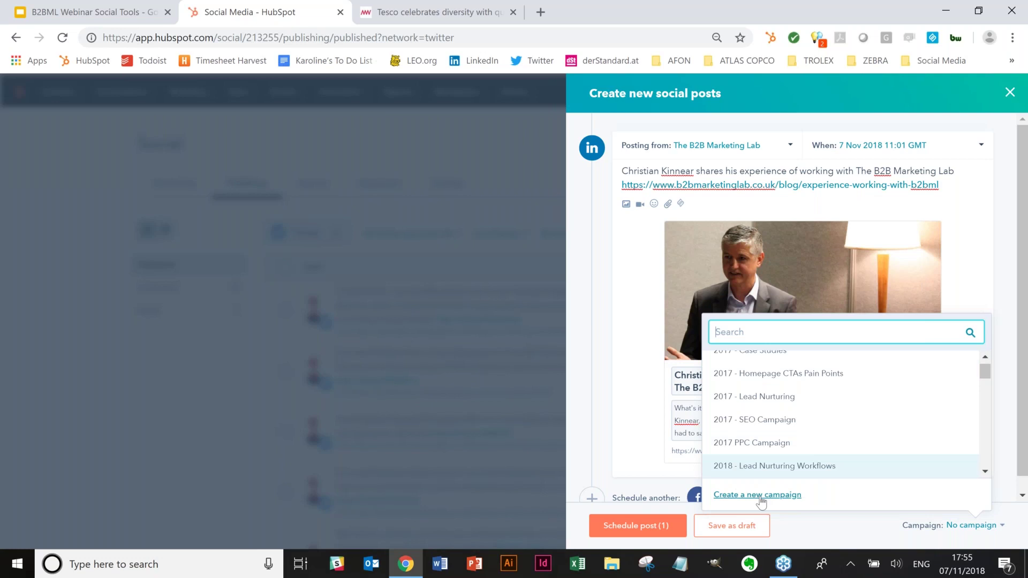
key("Down")
left_click(969, 531)
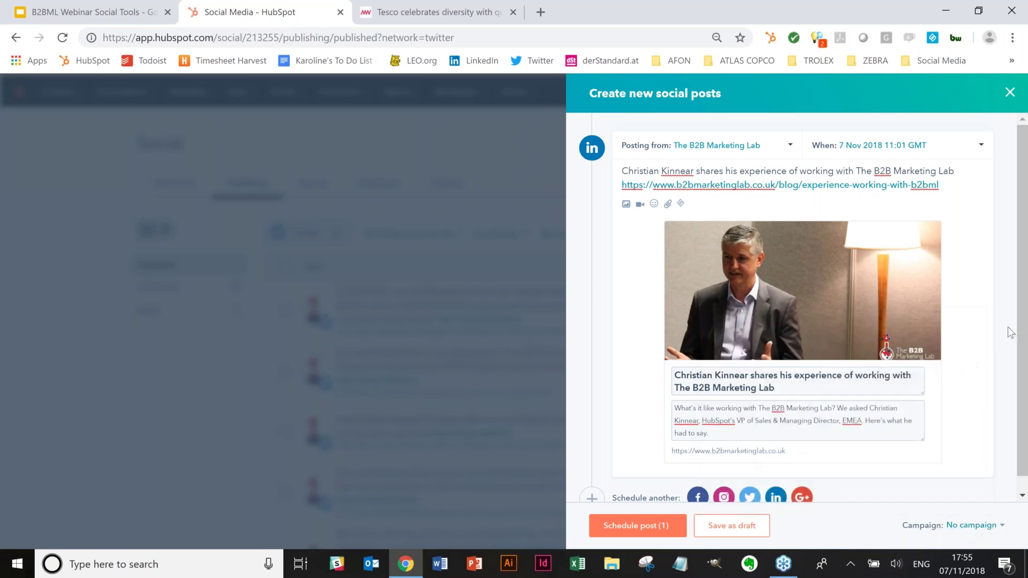
- Add a Facebook version of the LinkedIn post from B2B Marketing Lab and review both posts
scroll(1008, 327, "down", 1)
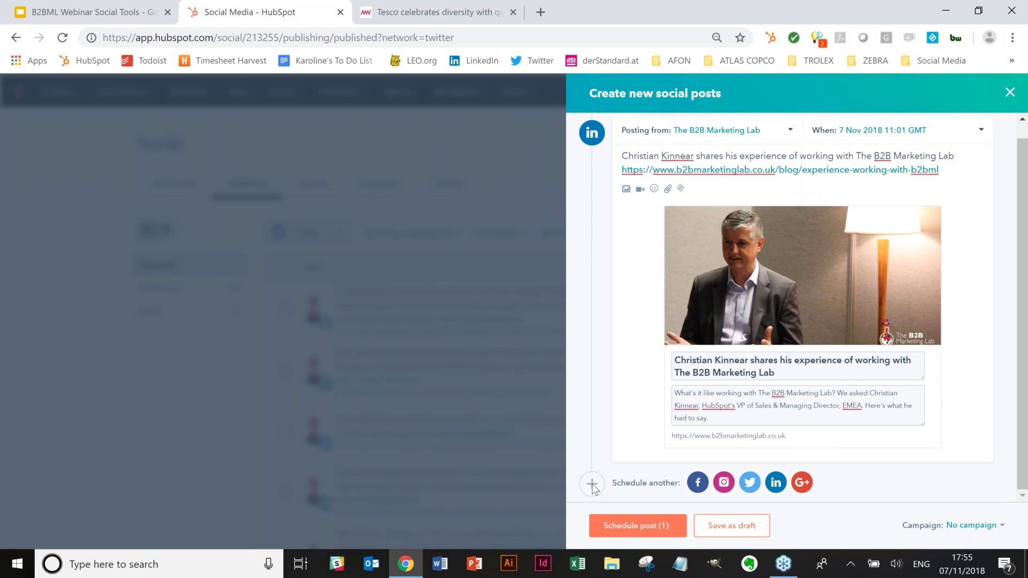
left_click(710, 485)
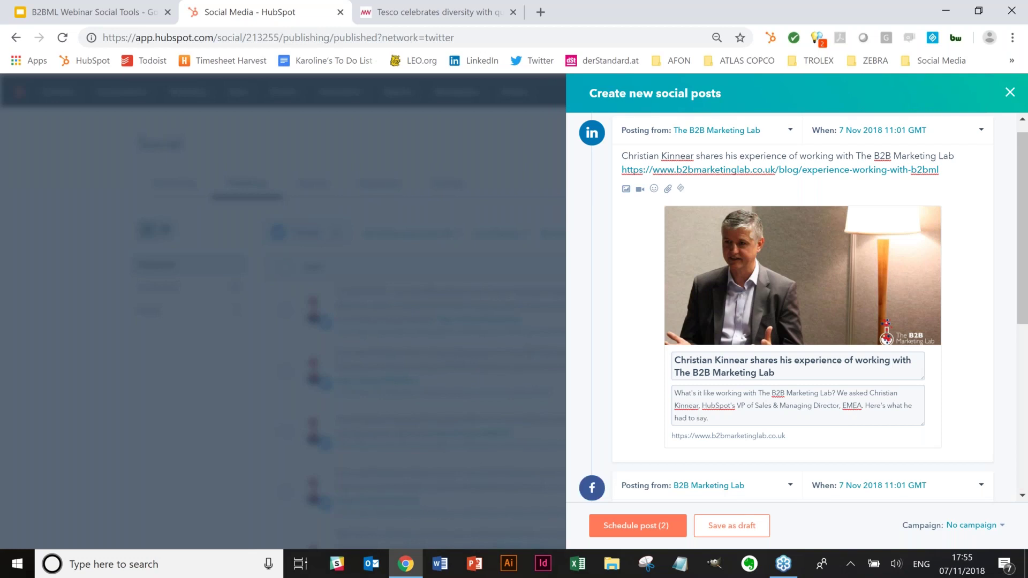
scroll(648, 460, "down", 2)
scroll(646, 417, "down", 5)
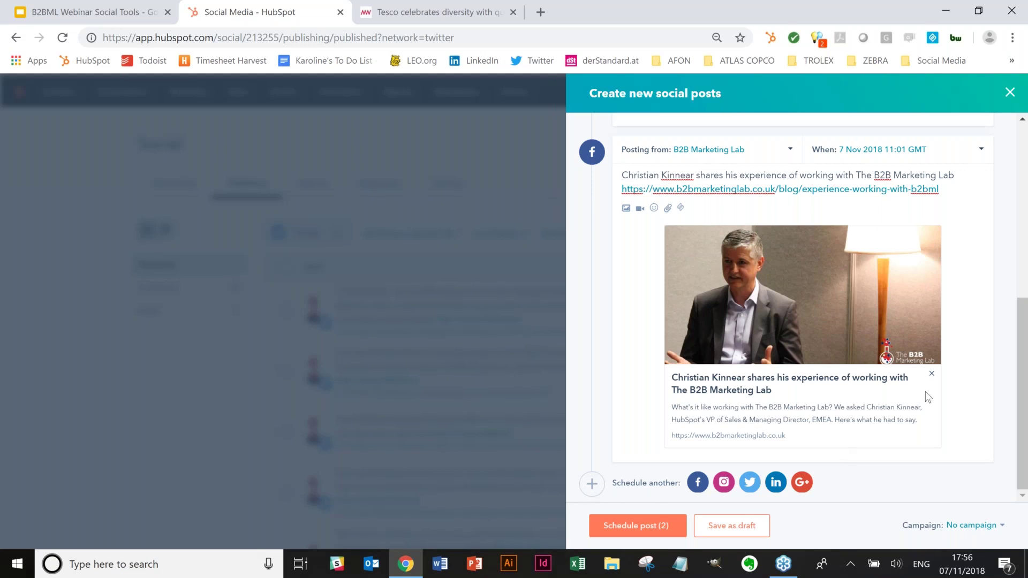
scroll(928, 398, "up", 7)
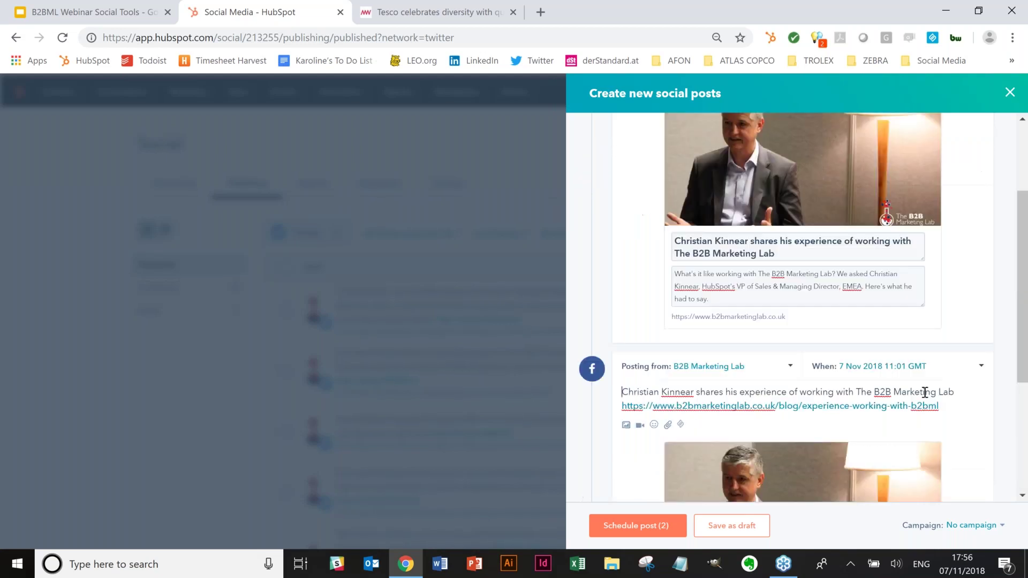
scroll(803, 342, "down", 7)
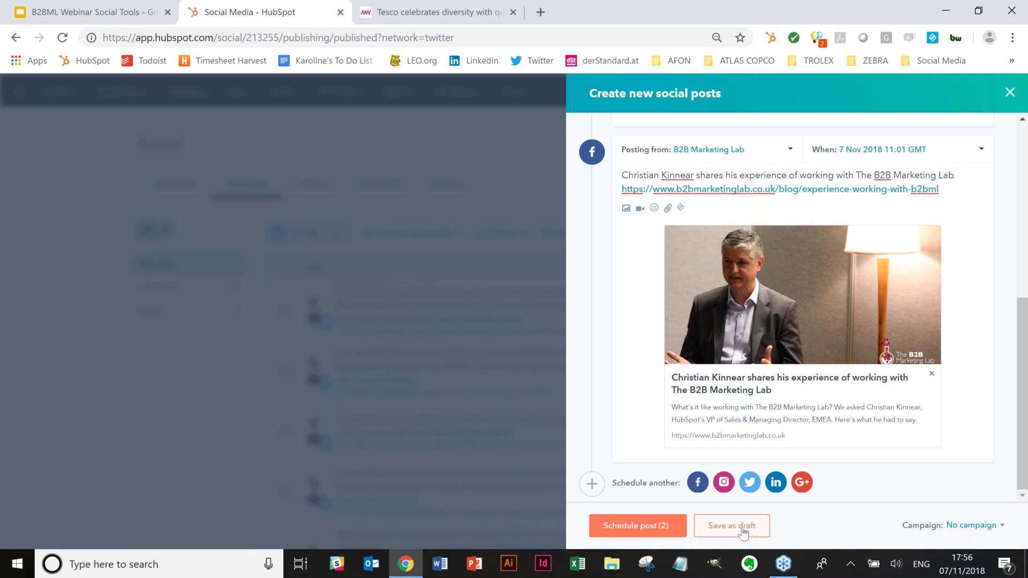
- Close the composer and discard the unsaved LinkedIn and Facebook posts
scroll(750, 295, "up", 6)
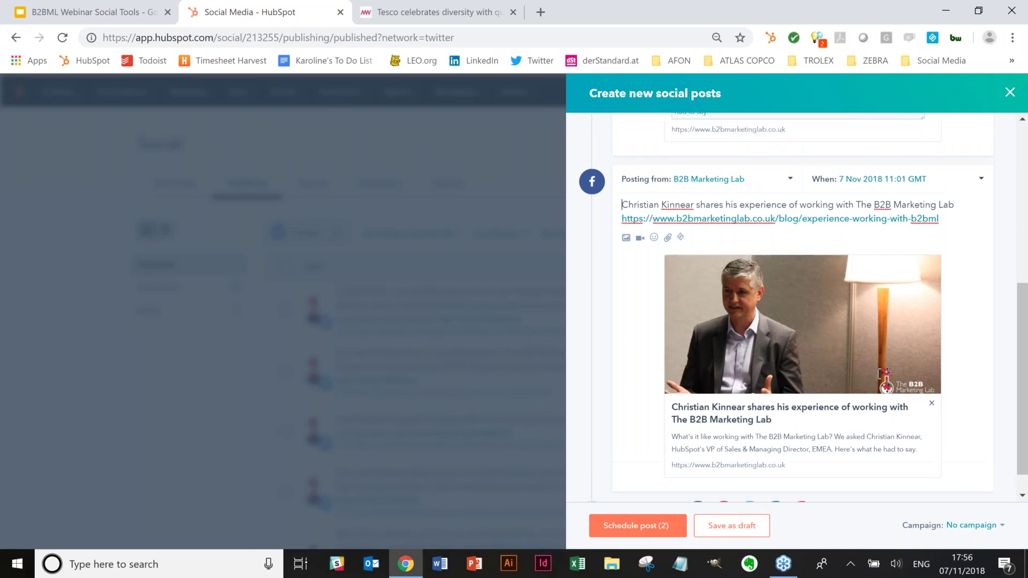
left_click(1010, 93)
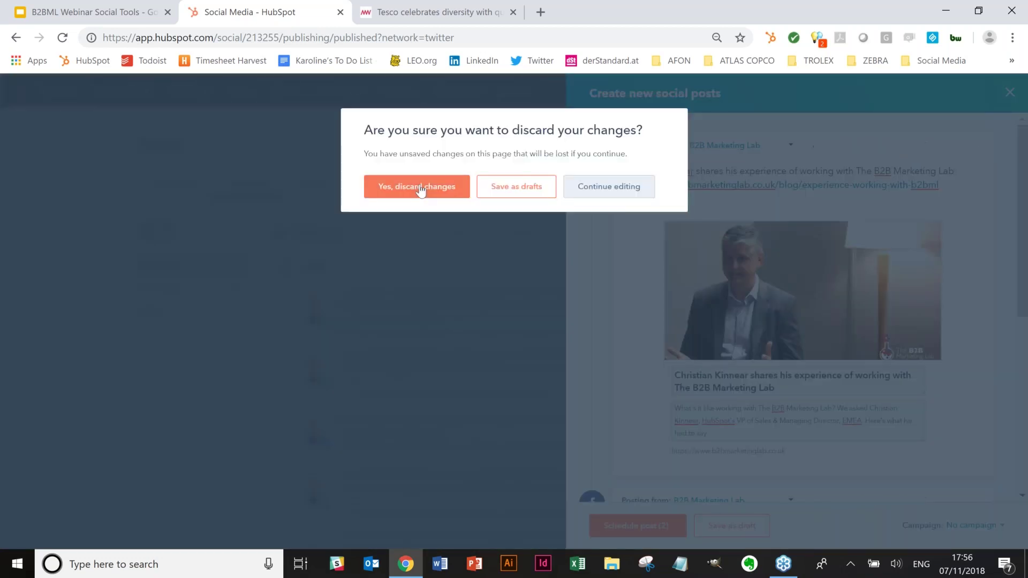
left_click(423, 187)
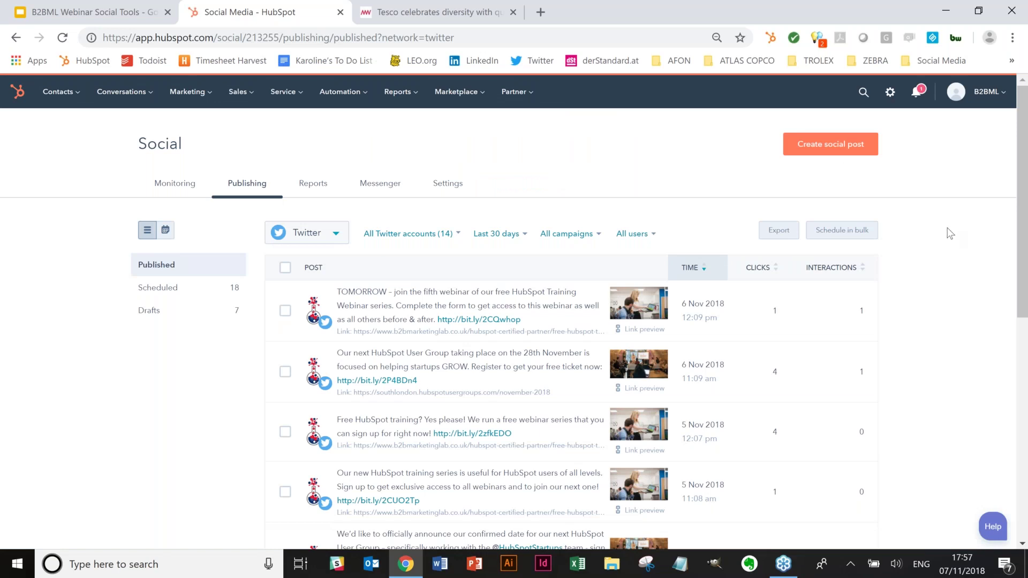
- Look at the bulk scheduling upload options, highlight the date and time format reminders, and close the dialog
left_click(838, 231)
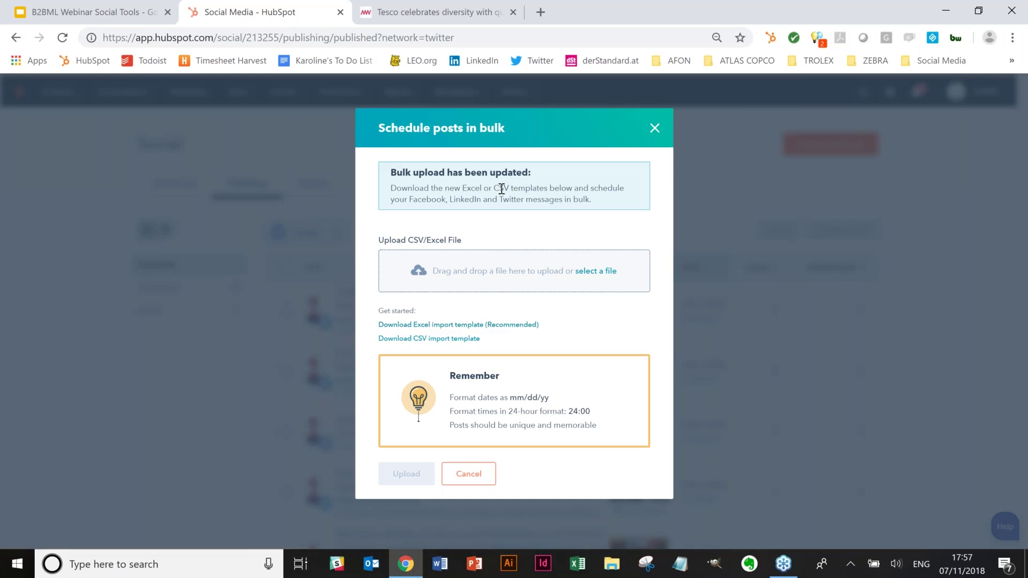
left_click_drag(450, 397, 618, 417)
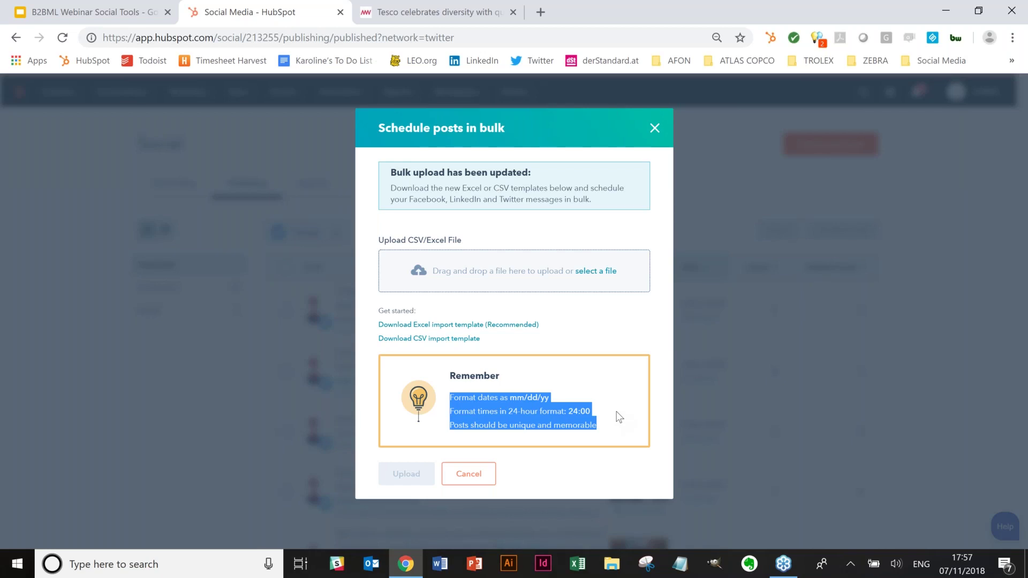
left_click(617, 414)
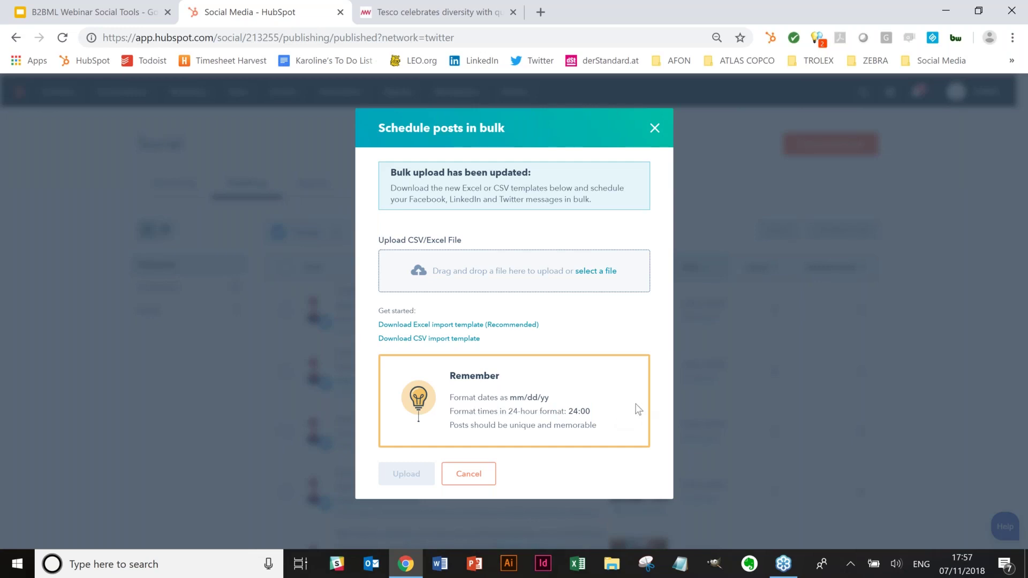
left_click(654, 128)
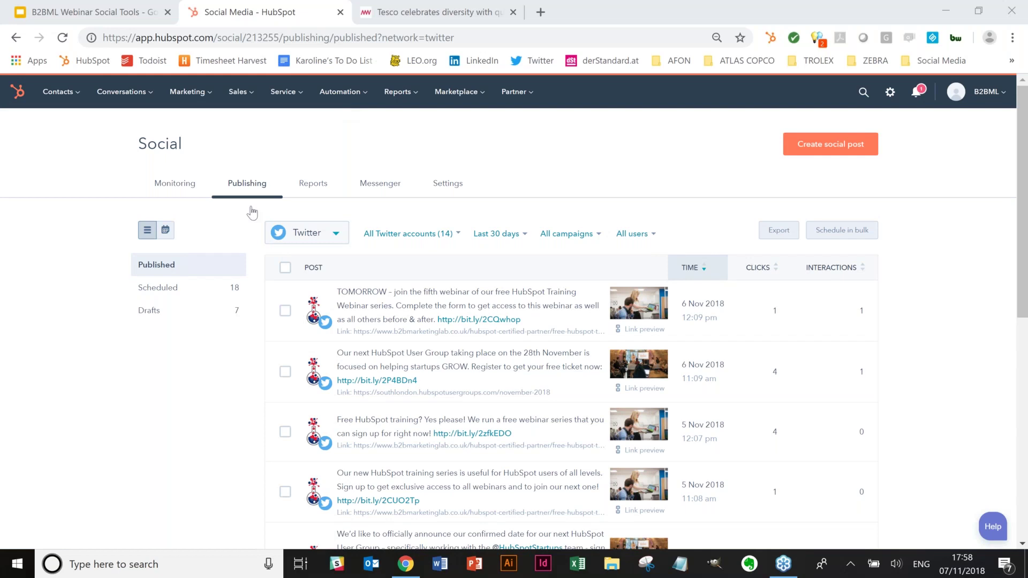
- Open social monitoring and read through the Twitter mentions in the Conversations stream
left_click(177, 191)
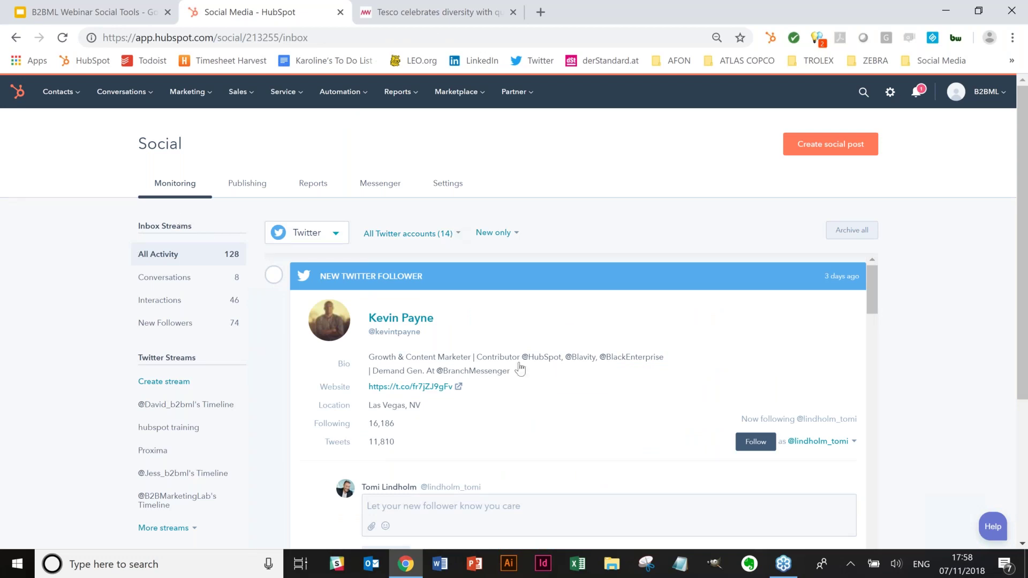
left_click(170, 290)
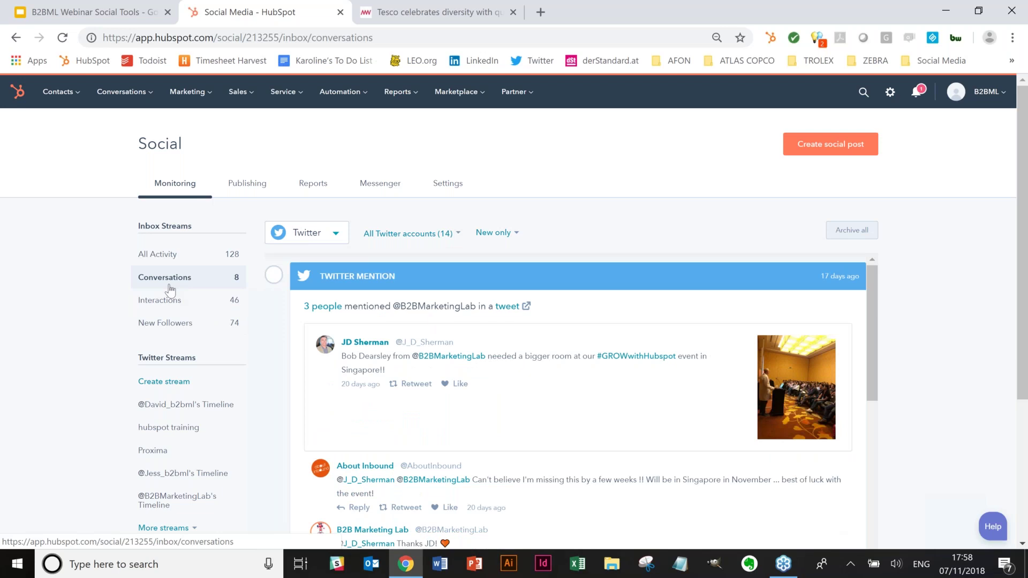
scroll(522, 432, "down", 3)
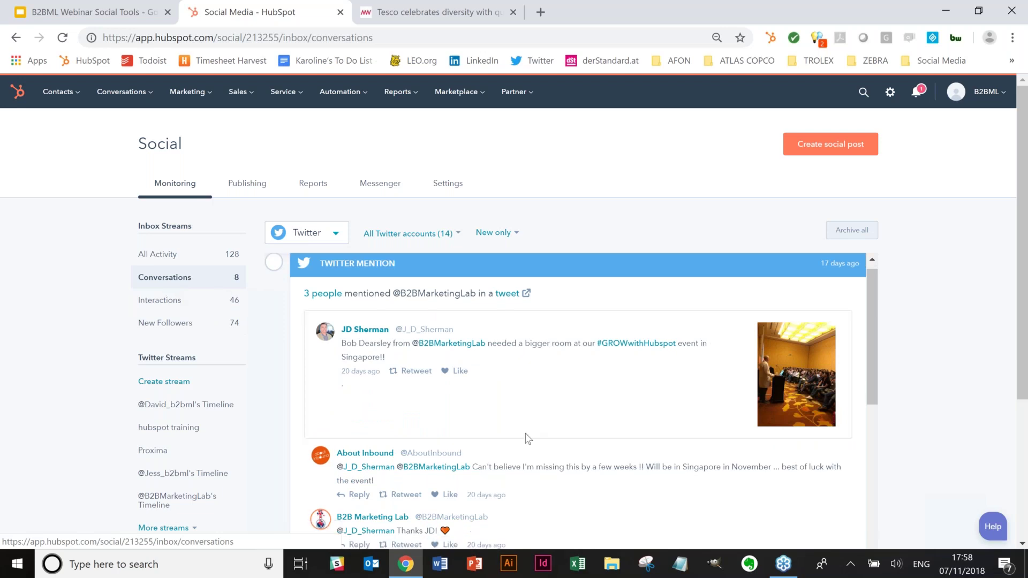
scroll(525, 433, "down", 10)
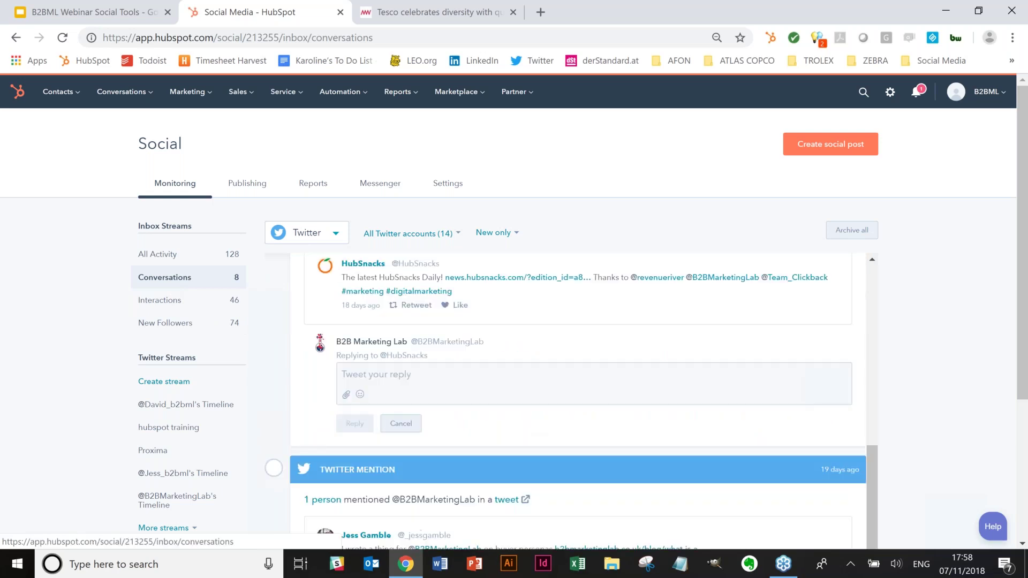
scroll(566, 379, "up", 10)
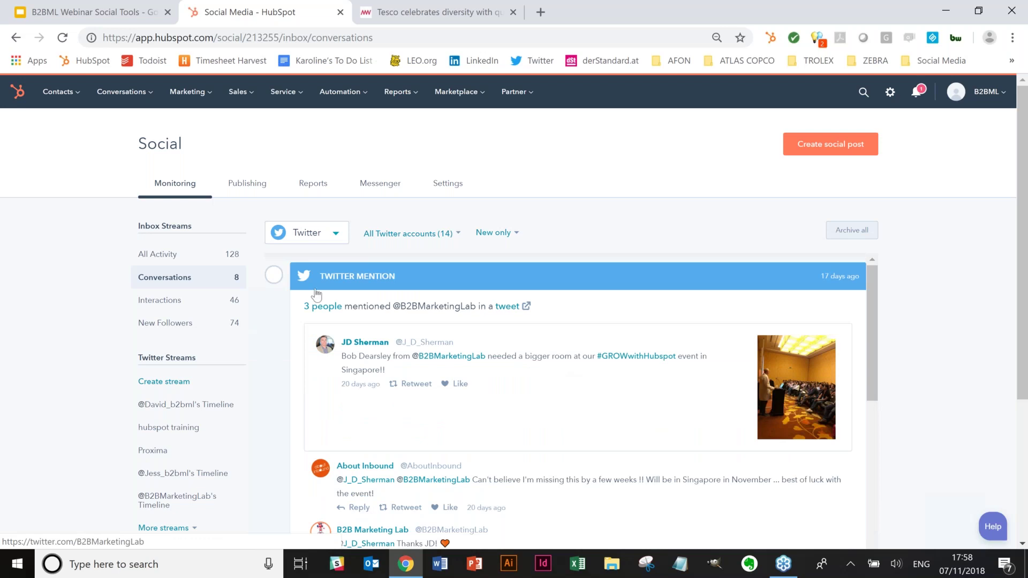
- Open the Interactions stream and look through the Twitter retweets of the company's posts
left_click(159, 311)
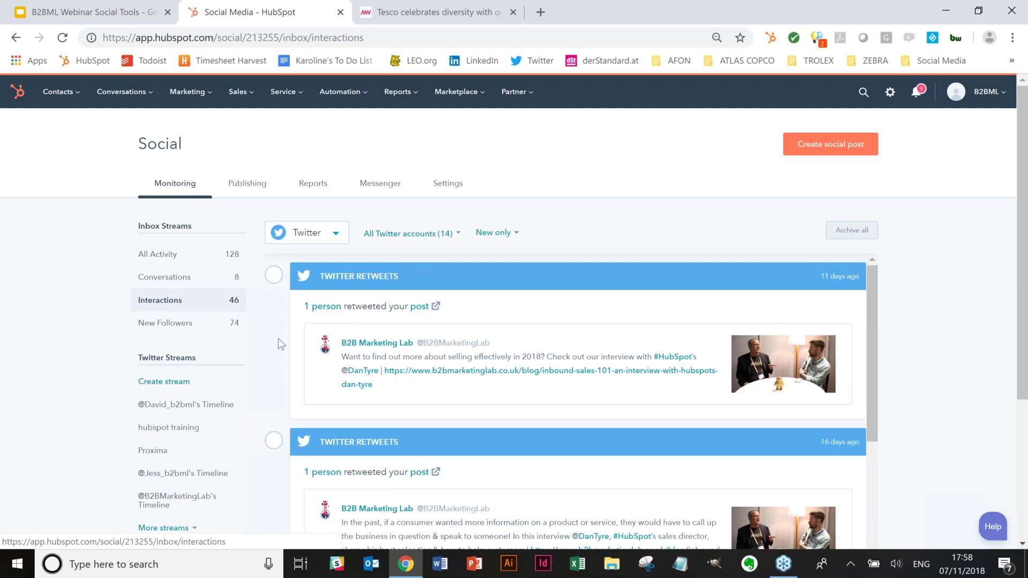
scroll(279, 344, "down", 2)
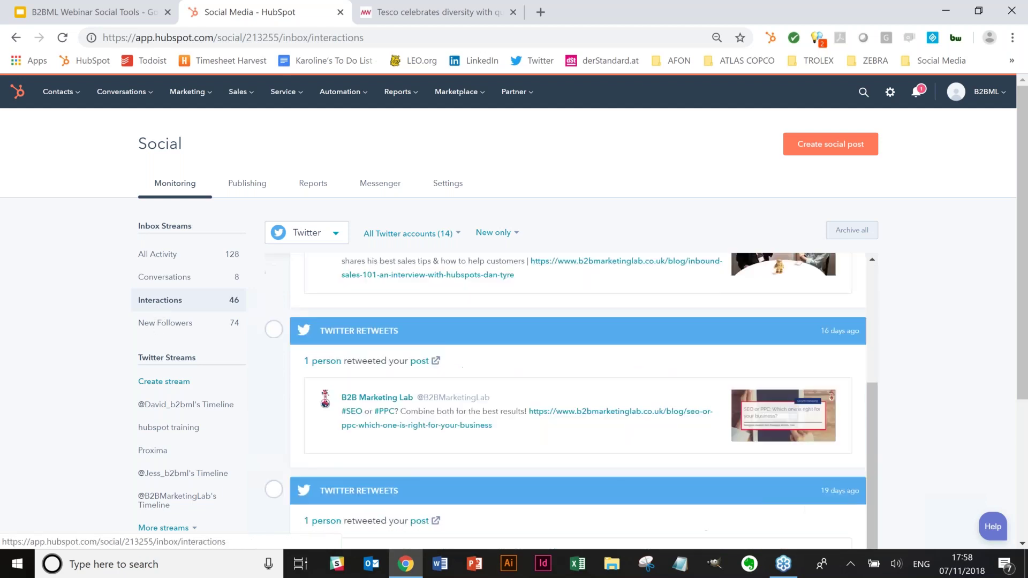
scroll(482, 336, "down", 2)
scroll(494, 364, "down", 3)
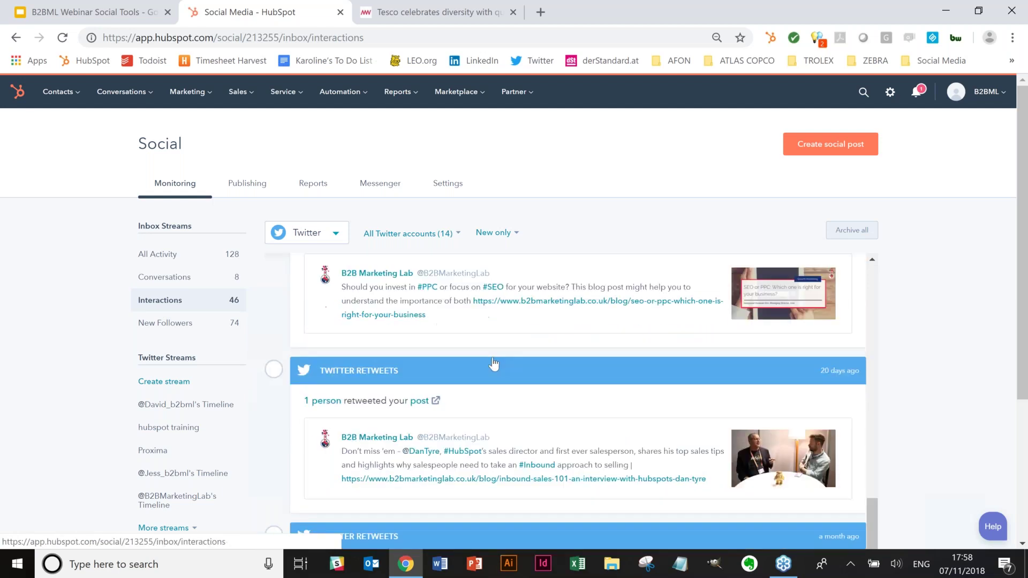
scroll(494, 363, "down", 1)
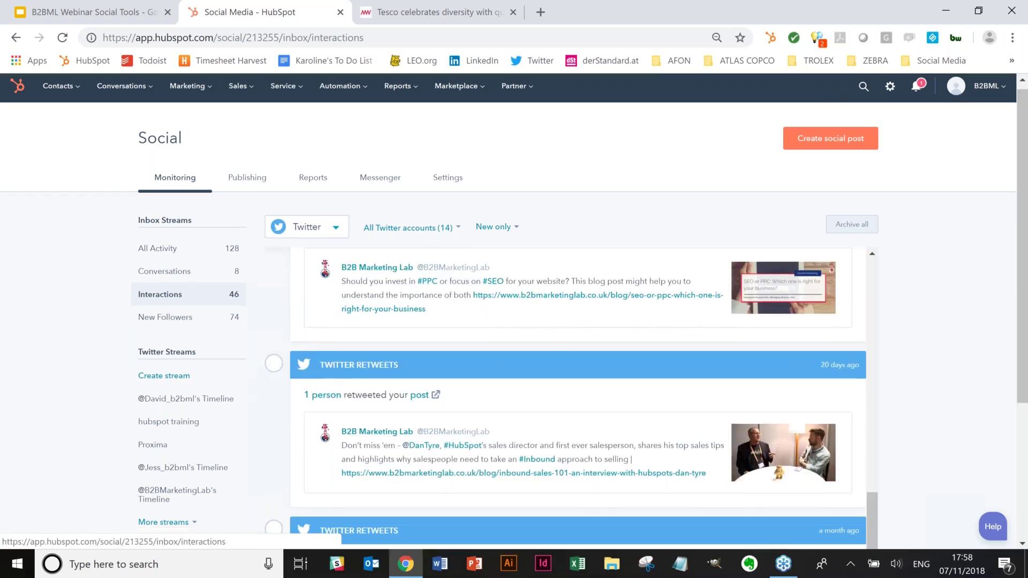
scroll(512, 366, "down", 5)
scroll(514, 365, "up", 8)
- View the Conversations stream filtered to LinkedIn comments, and switch the filter to all networks
left_click(171, 278)
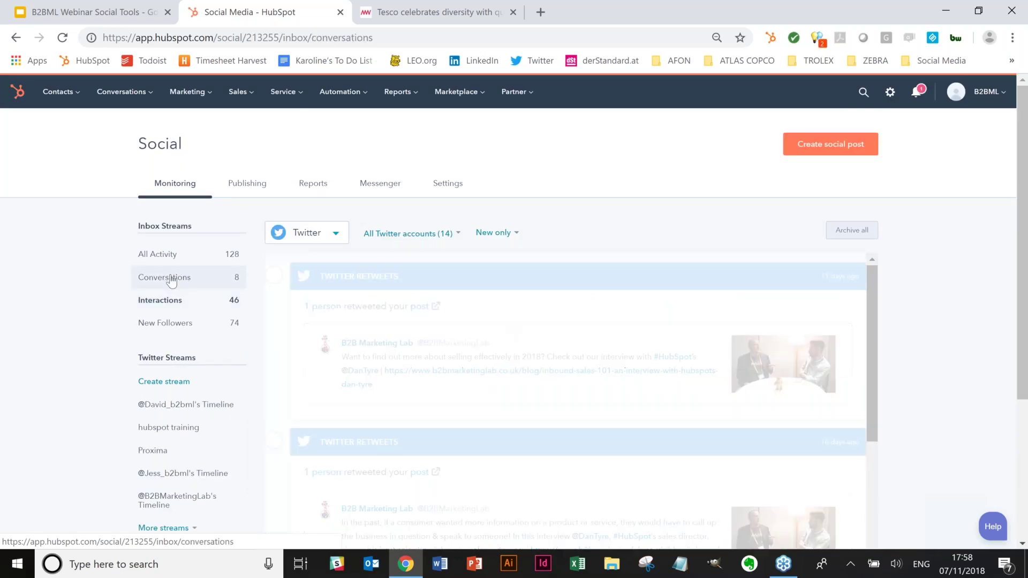
left_click(314, 236)
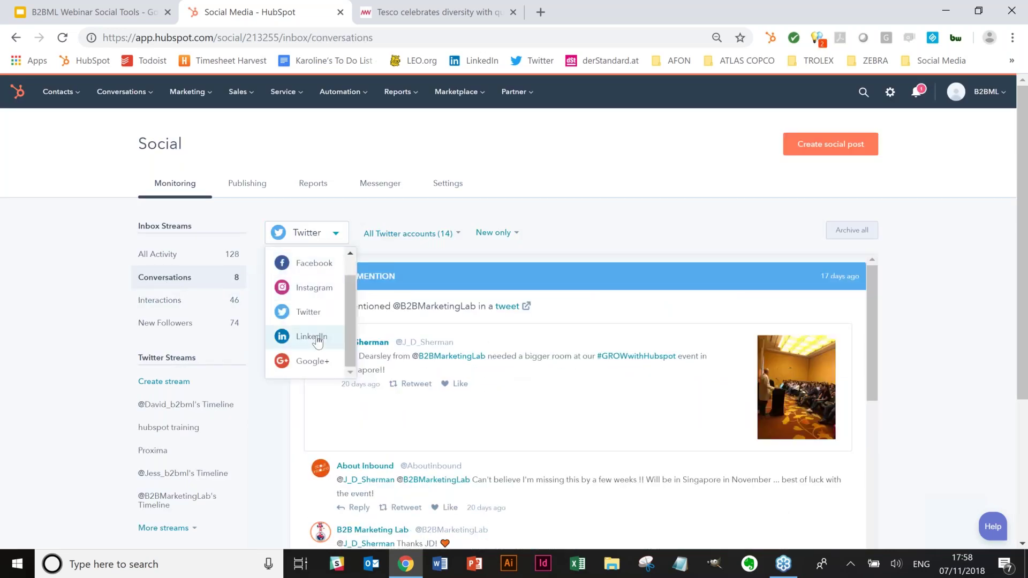
left_click(313, 337)
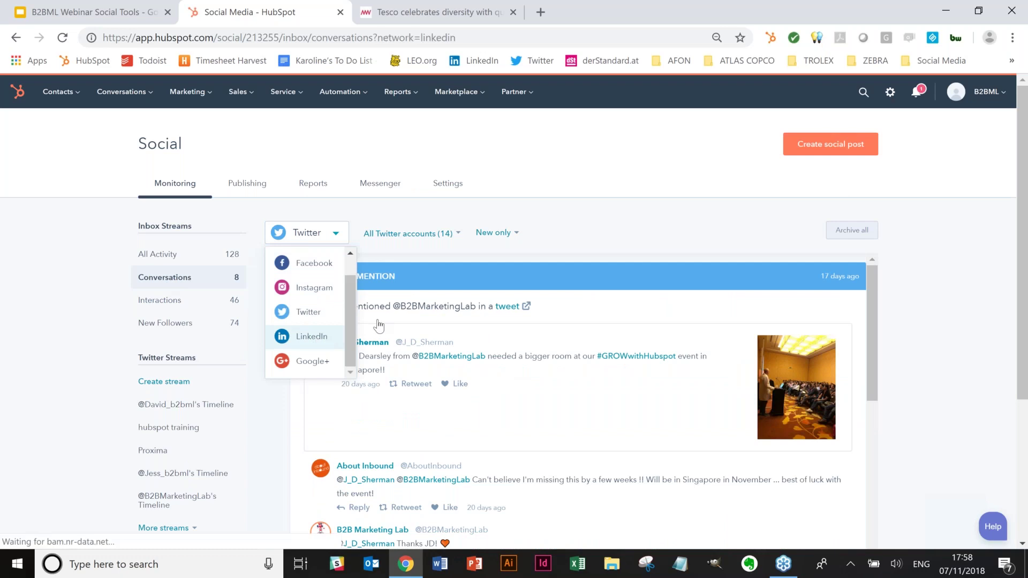
scroll(508, 346, "down", 5)
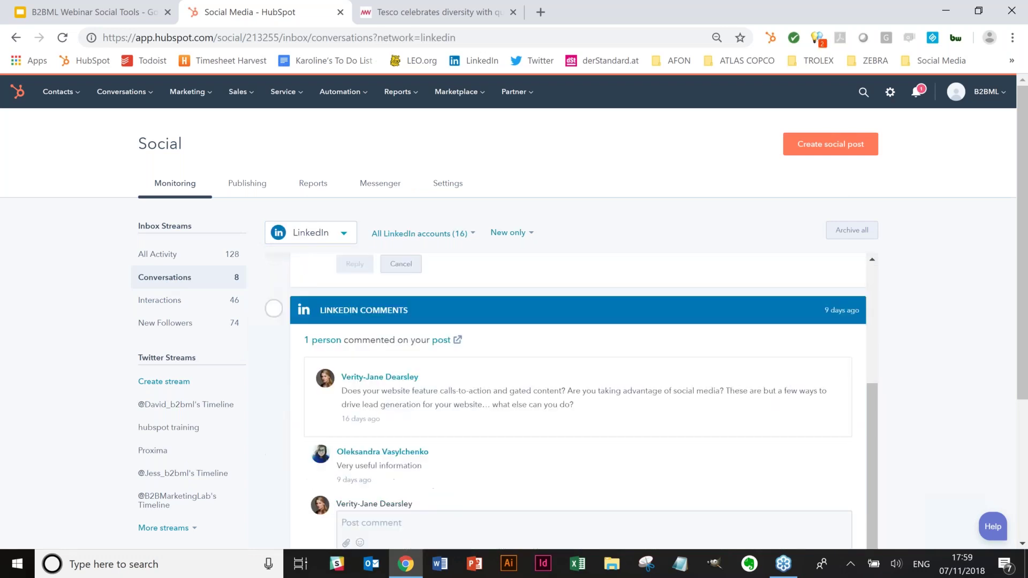
left_click(310, 233)
left_click(299, 264)
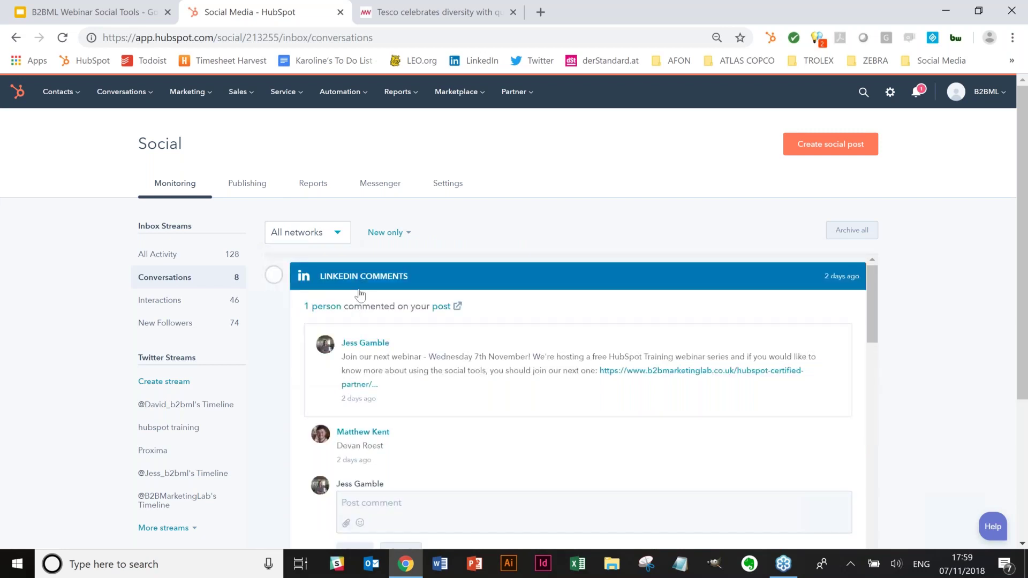
- Open the New Followers stream and look through the profiles of the new Twitter followers
left_click(167, 334)
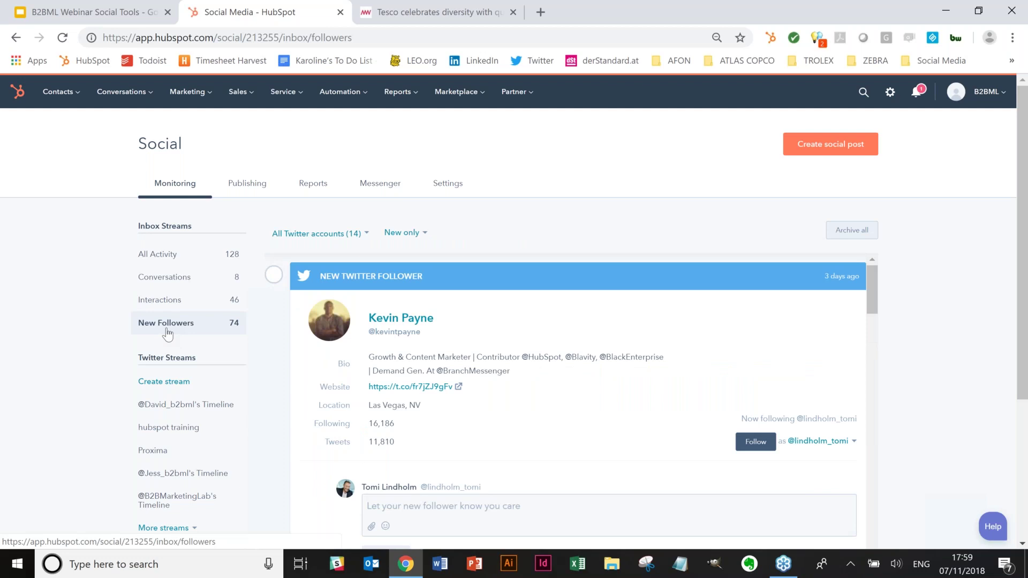
scroll(535, 364, "down", 5)
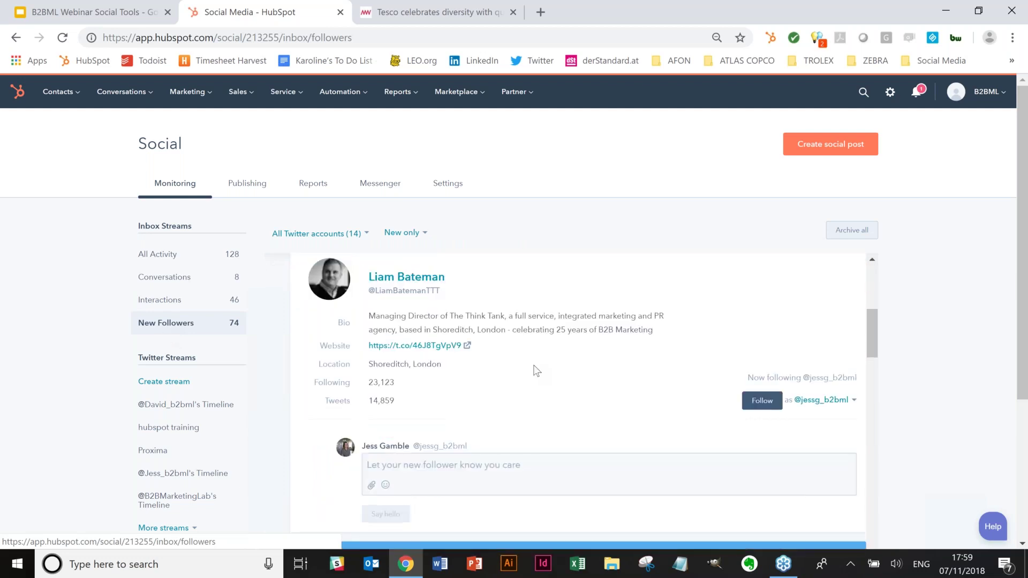
scroll(535, 369, "down", 6)
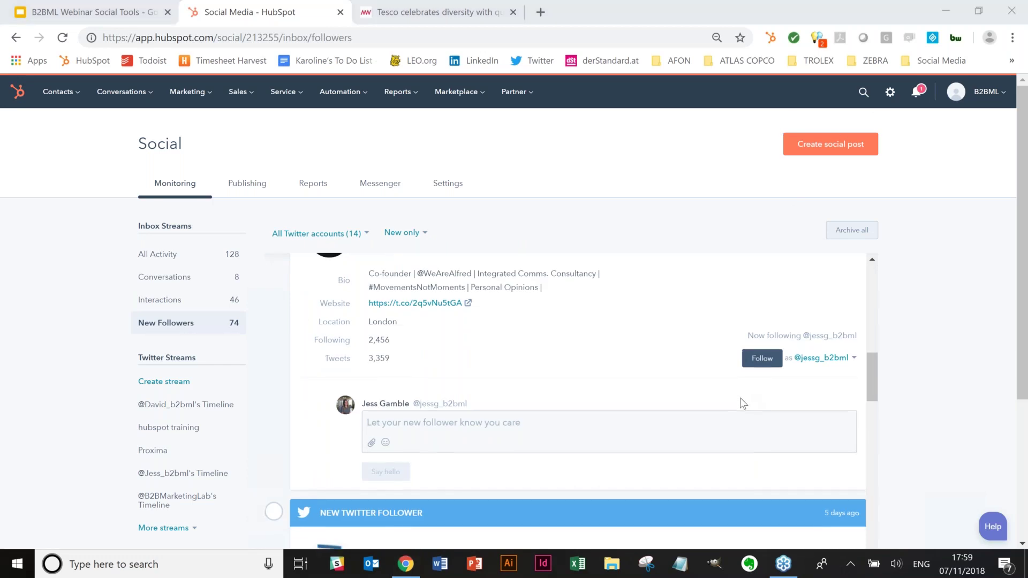
scroll(744, 401, "up", 5)
scroll(742, 404, "up", 1)
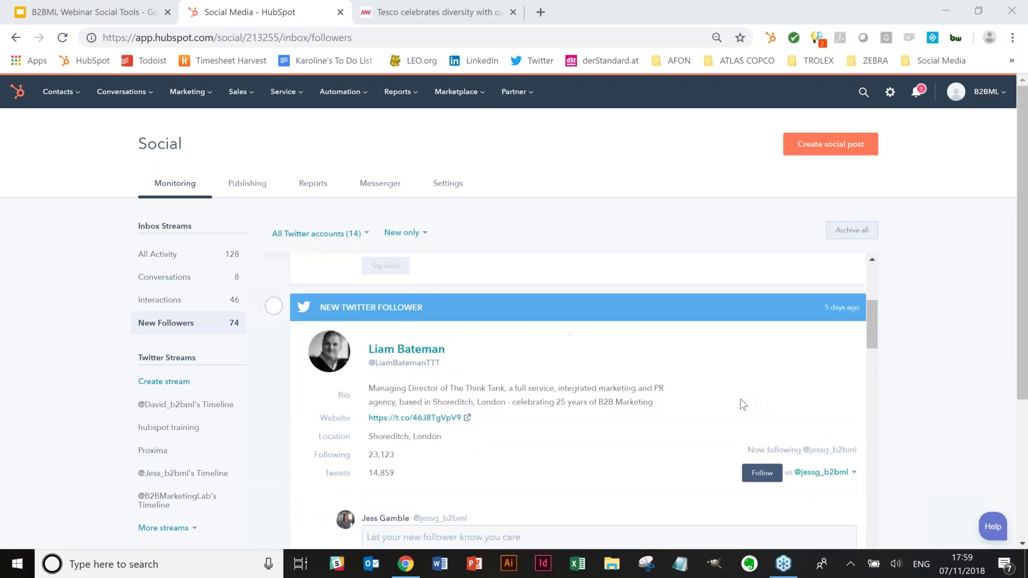
- Look through the Twitter accounts available for following back The Think Tank's managing director, and leave the selection as is
left_click(819, 473)
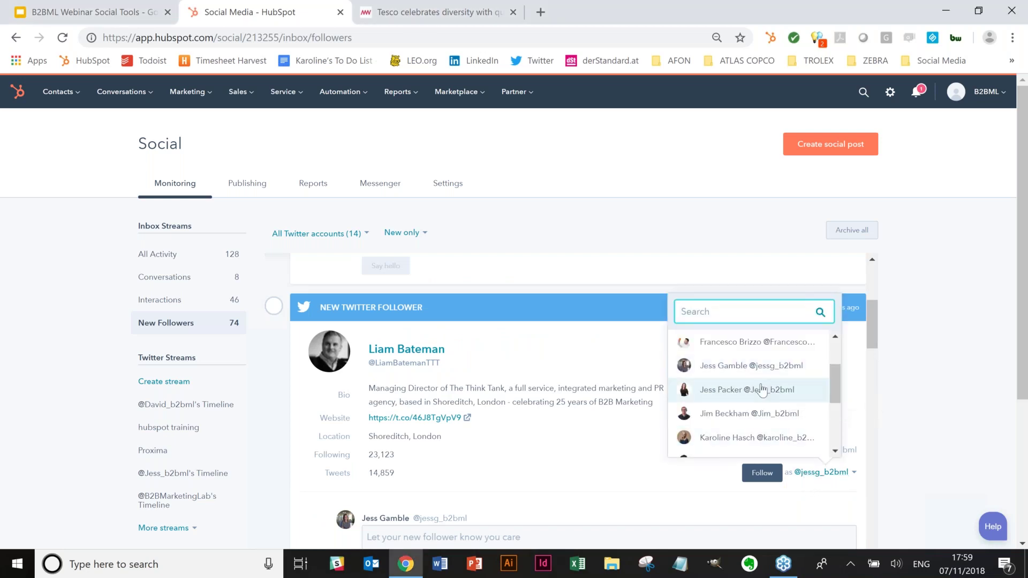
scroll(764, 394, "down", 1)
scroll(764, 396, "down", 5)
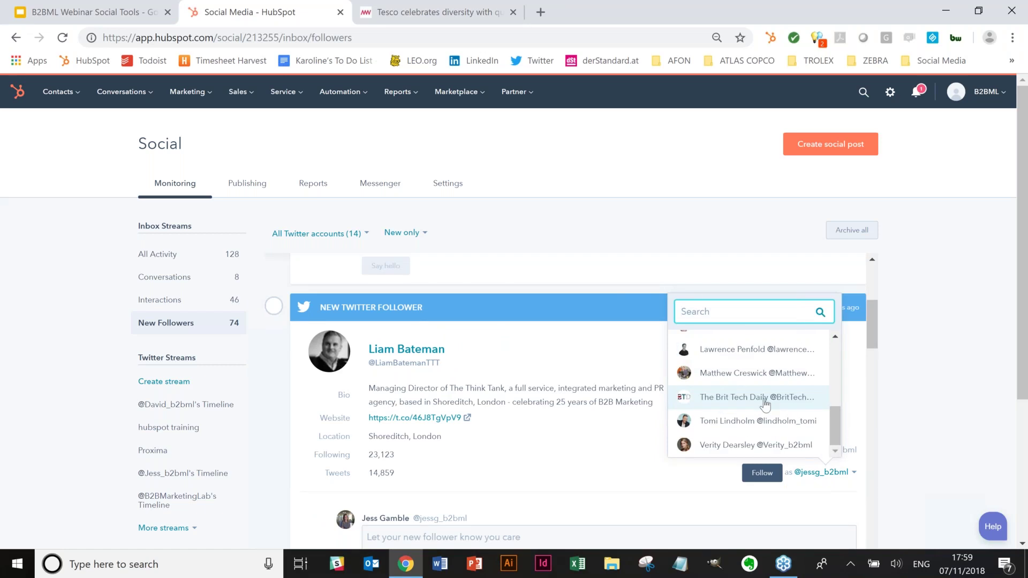
scroll(766, 406, "down", 1)
scroll(755, 304, "up", 1)
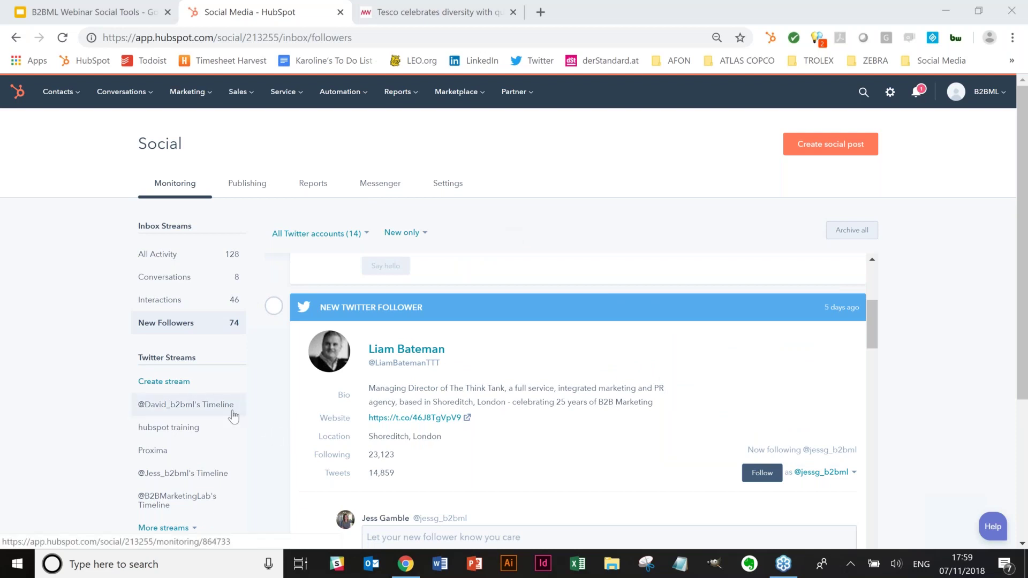
- Point out the Twitter Streams section and open the hubspot training stream
triple_click(140, 358)
left_click(217, 381)
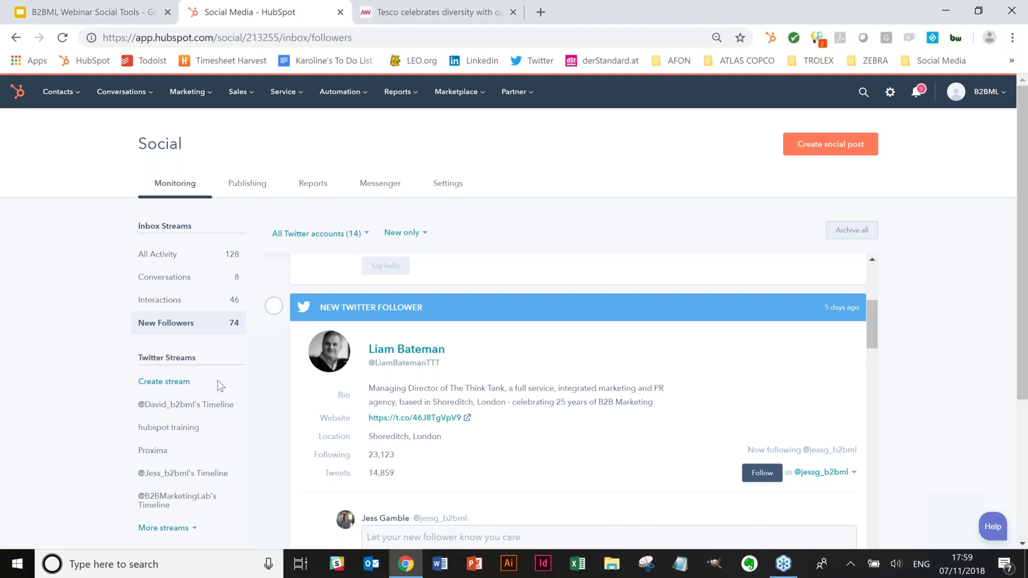
left_click(168, 437)
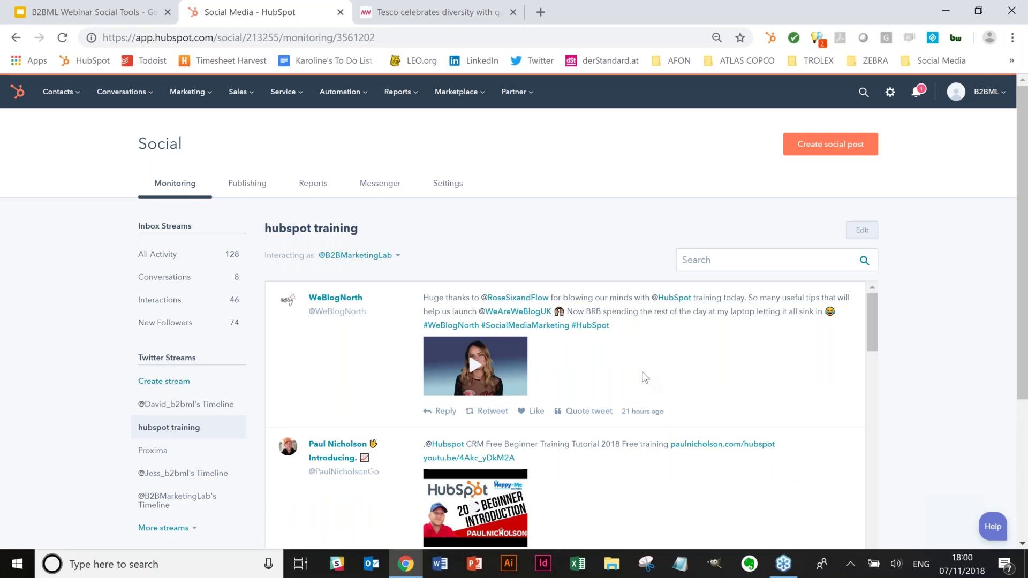
- Start a new Twitter stream named Test Stream, review the tweet source options, and keep All of Twitter
left_click(174, 384)
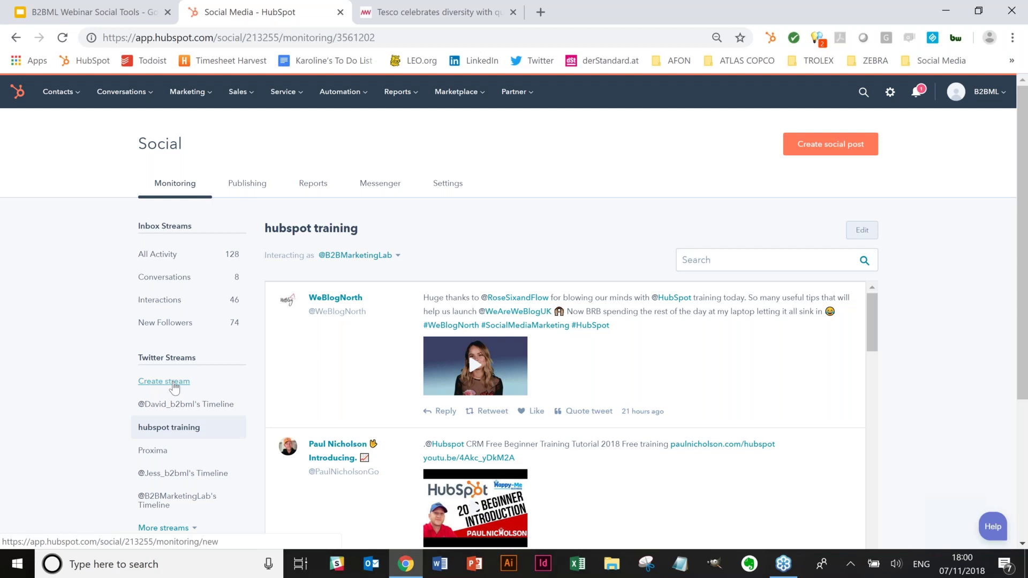
left_click(187, 278)
type("Test Stream")
left_click(203, 328)
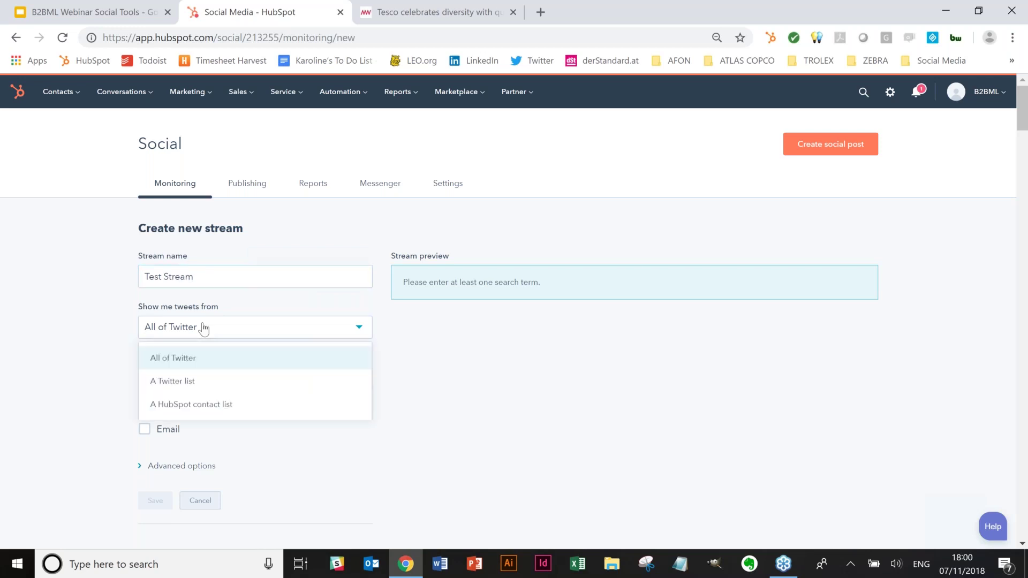
left_click(203, 328)
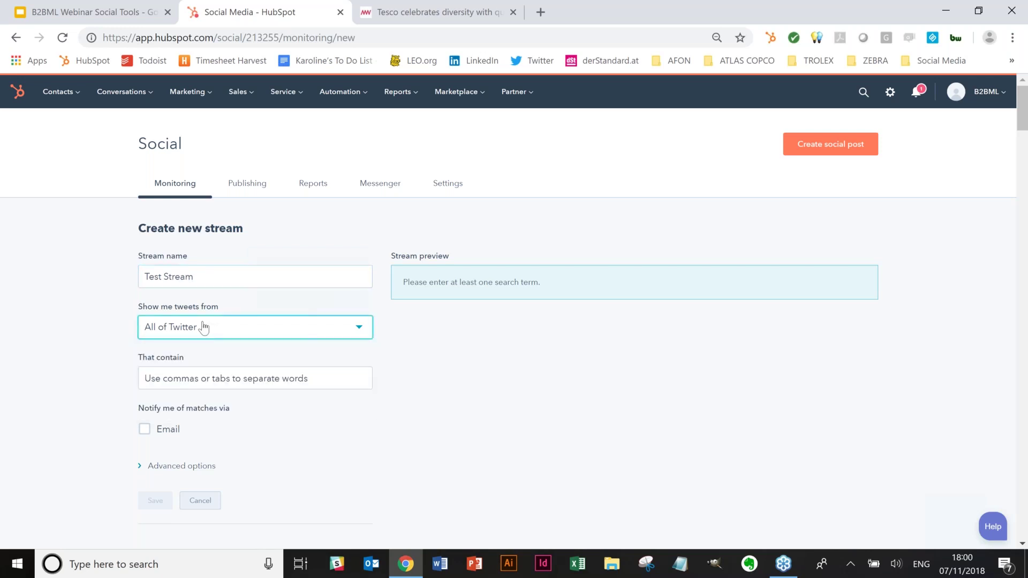
left_click(203, 328)
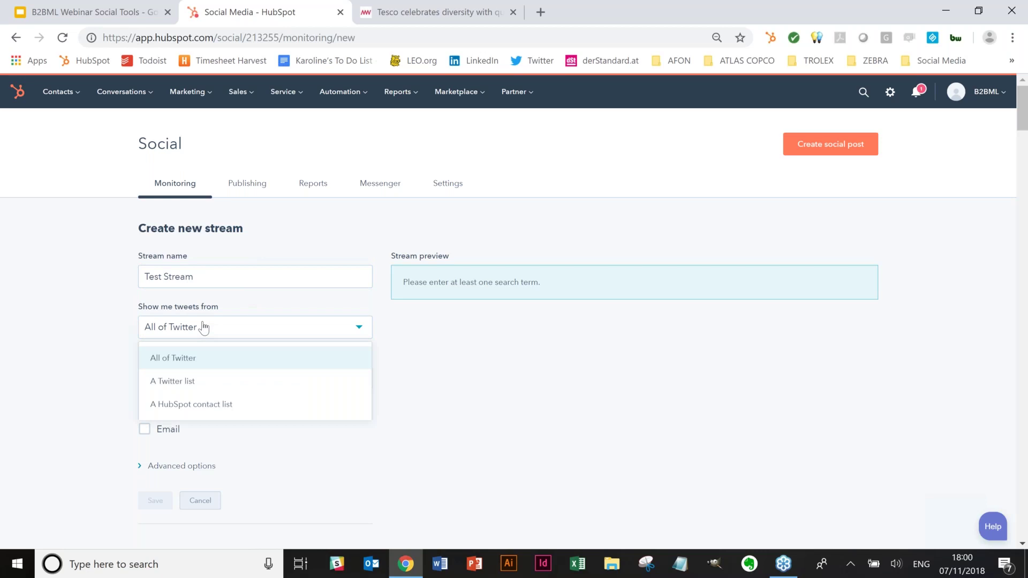
left_click(203, 328)
- Add the search terms "hubspot training" and "inbound marketing" to the new stream
left_click(239, 379)
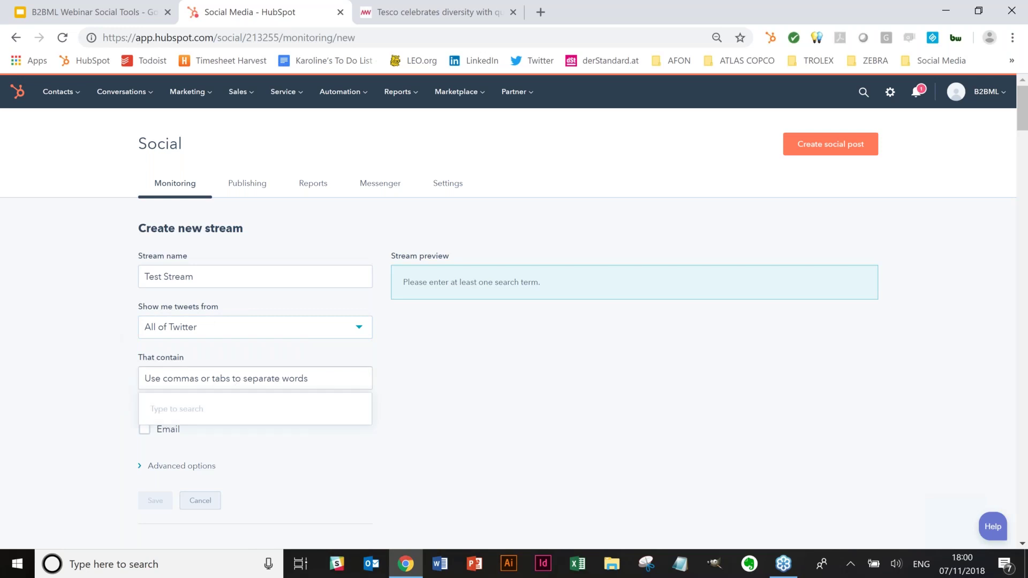
type("hubspot training")
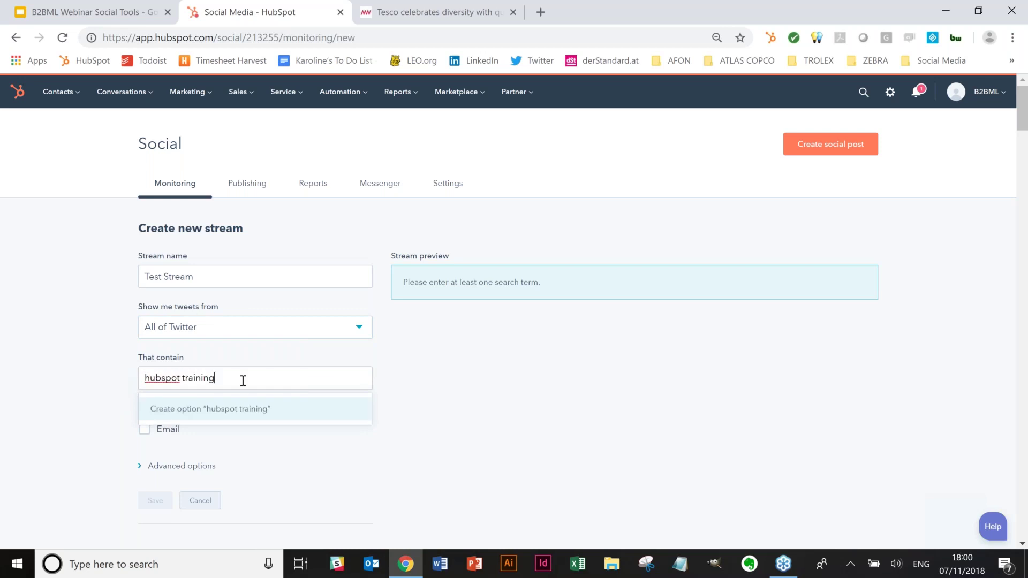
left_click(255, 407)
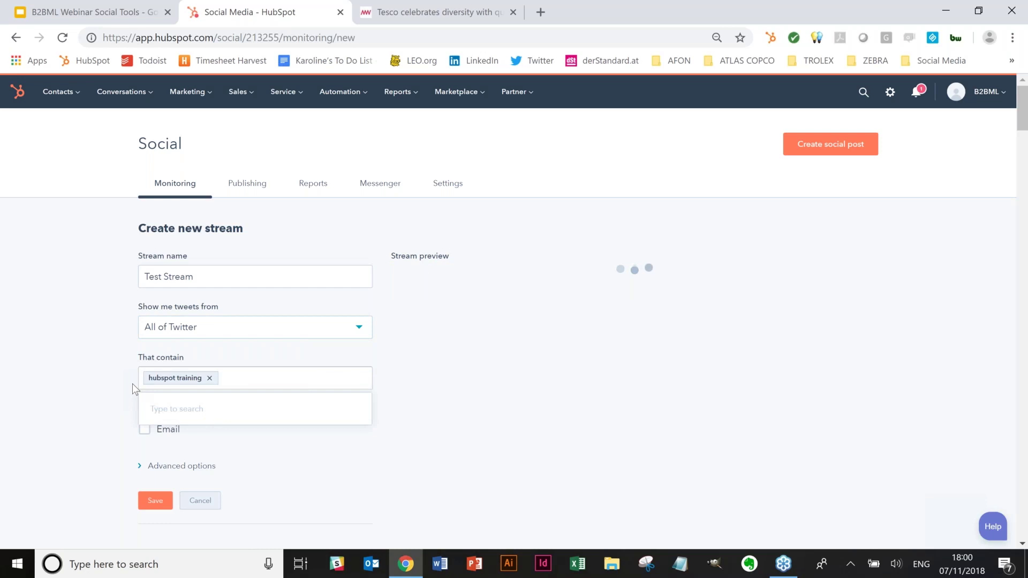
type("inbound marketing")
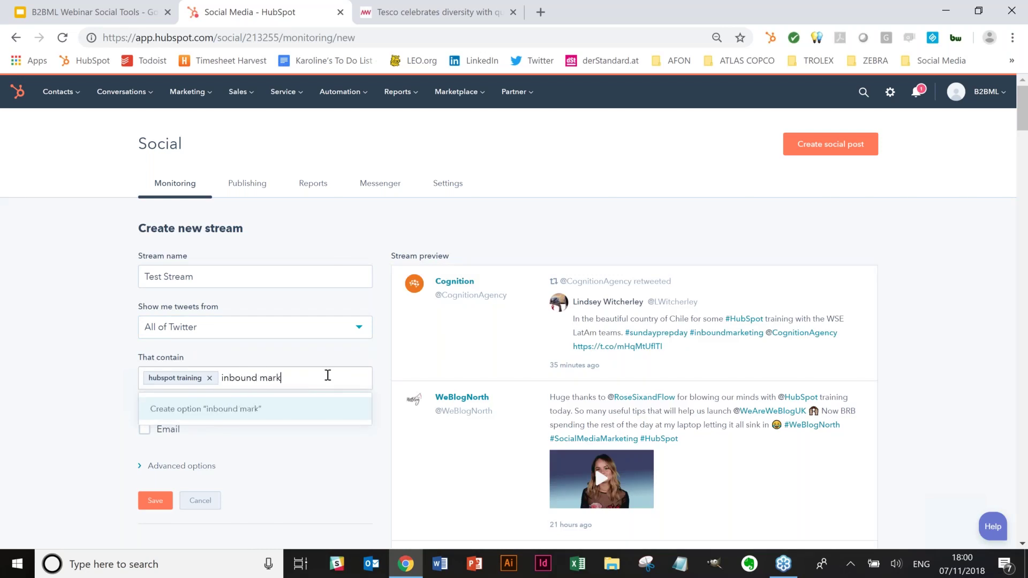
left_click(269, 411)
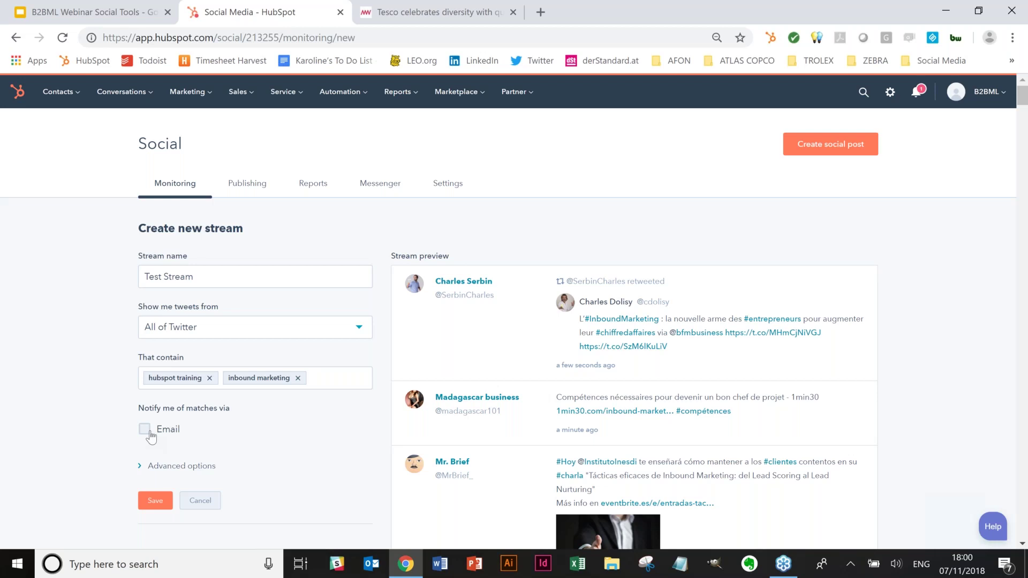
- Enable email notifications for matches, keep the frequency at Immediately, and look at the users who can be notified
left_click(145, 430)
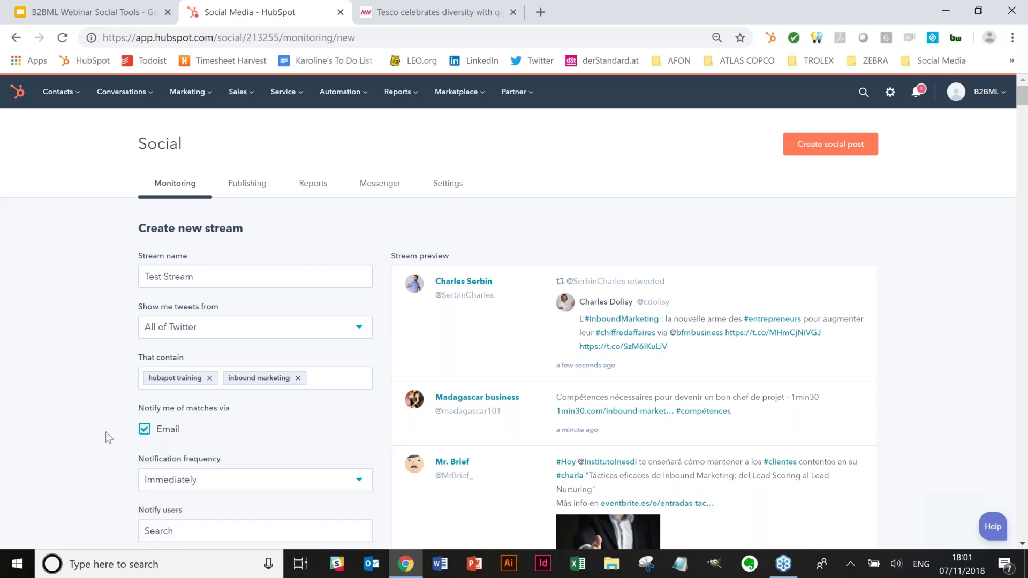
scroll(102, 431, "down", 2)
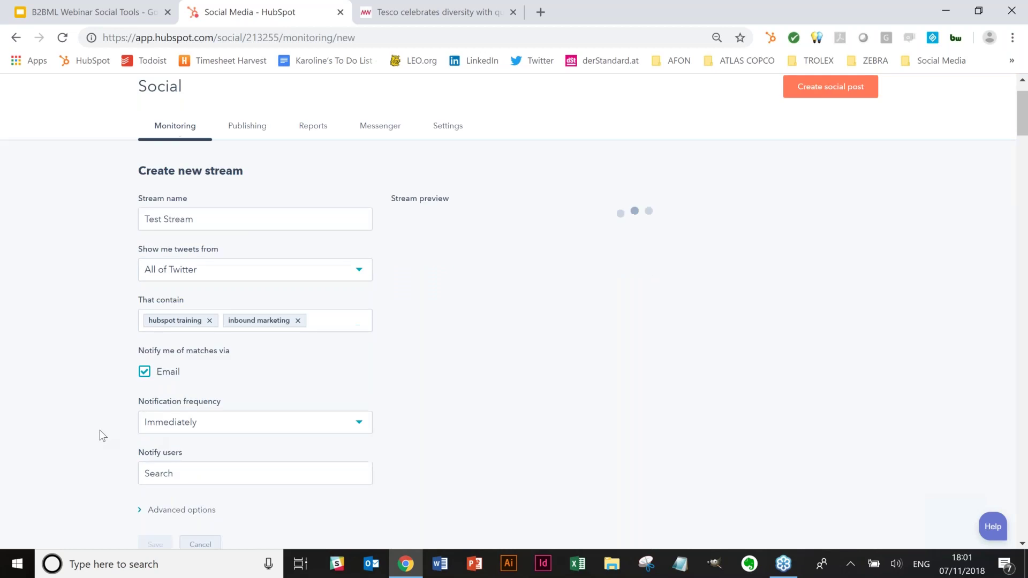
left_click(220, 414)
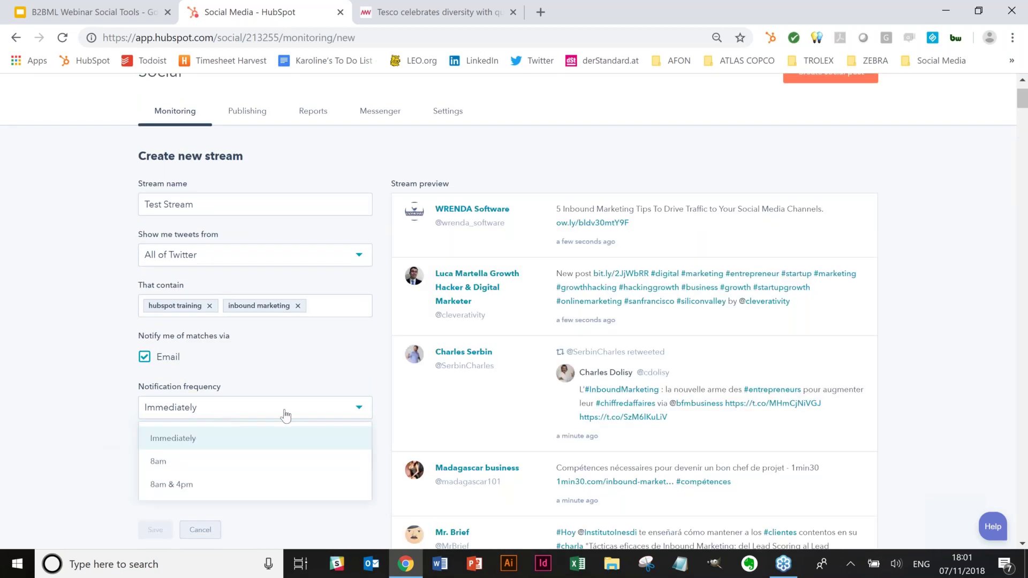
left_click(323, 413)
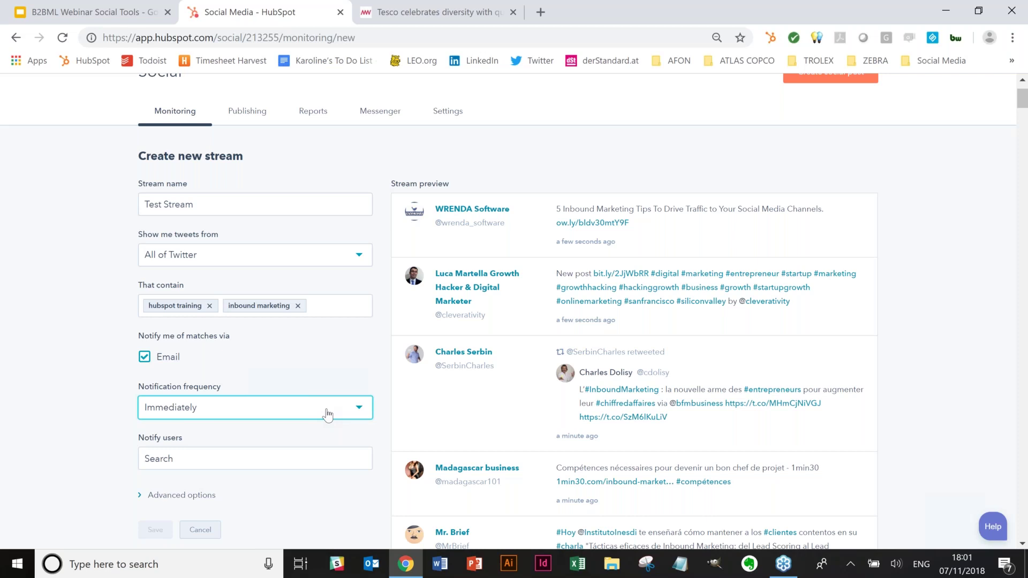
left_click(200, 457)
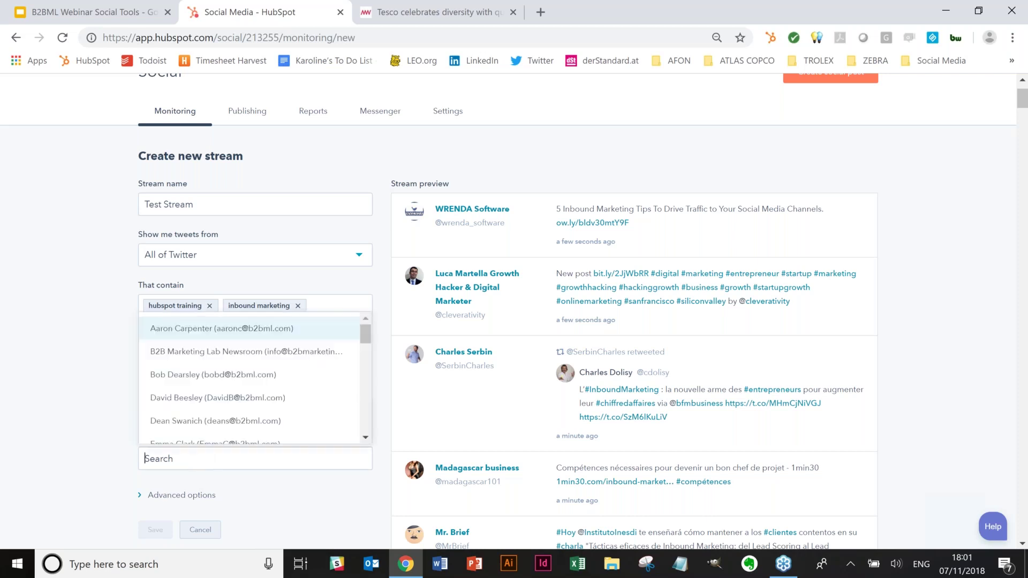
left_click(106, 443)
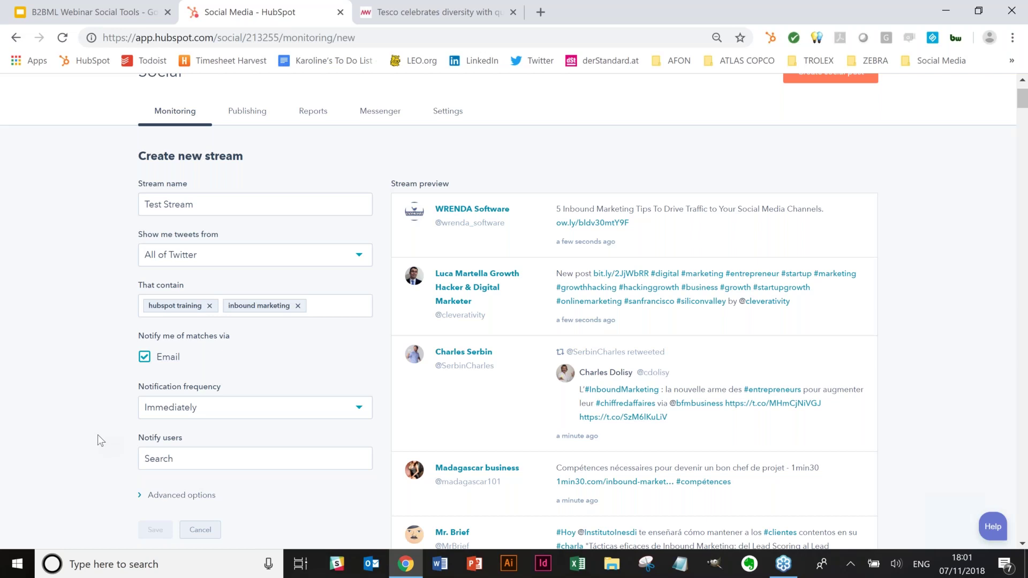
- Expand the new stream's advanced options to show the keyword, account and language filters
scroll(98, 435, "down", 1)
scroll(97, 435, "down", 2)
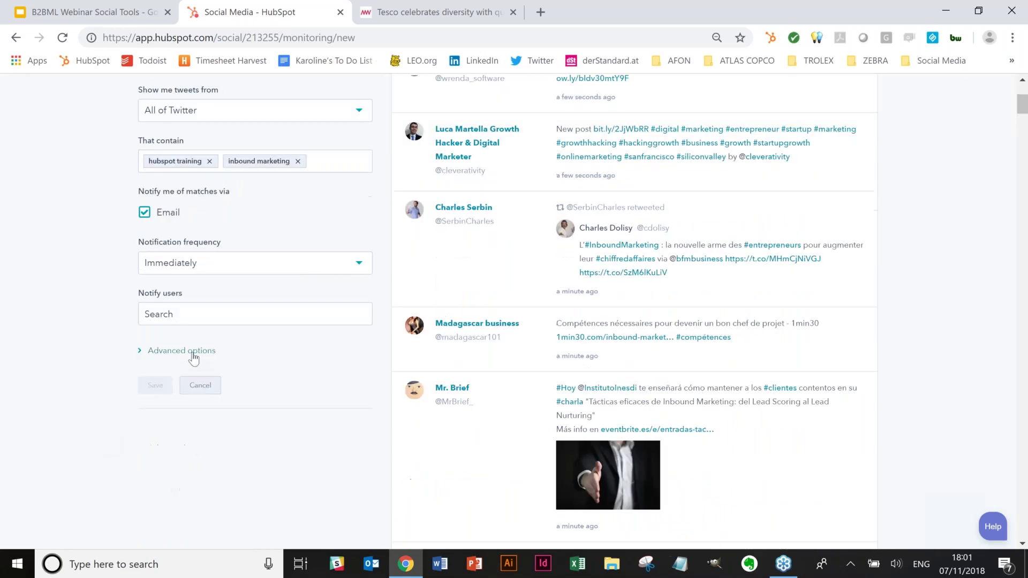
left_click(194, 354)
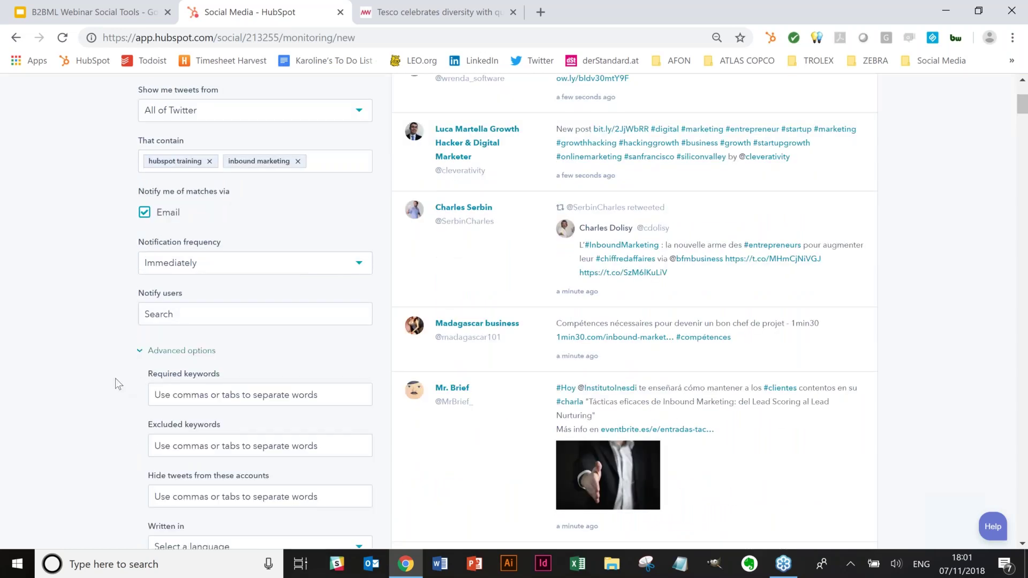
- Review the new stream's keyword, account, language and retweet filters and cancel creating the stream
scroll(115, 378, "down", 3)
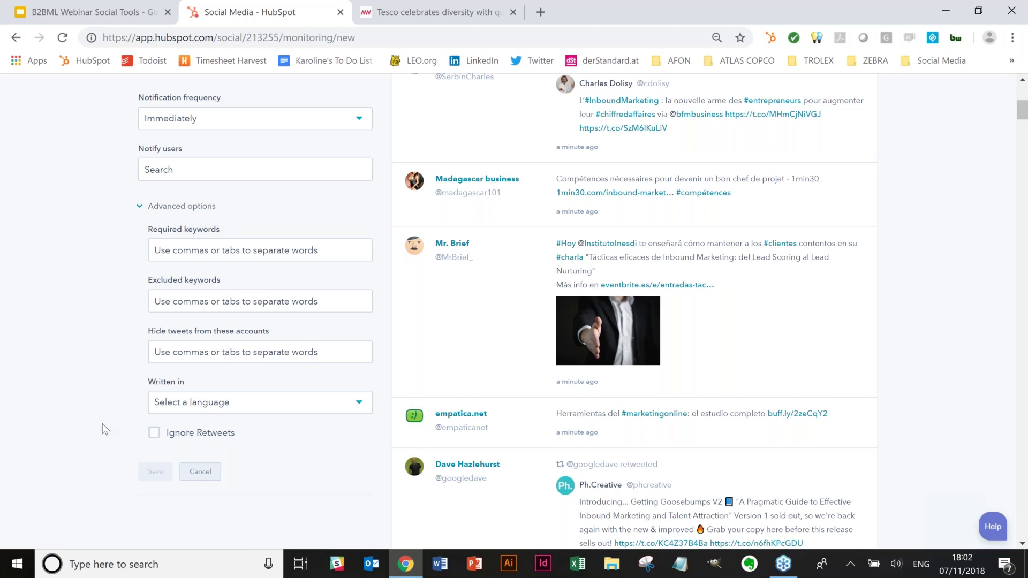
scroll(52, 434, "up", 1)
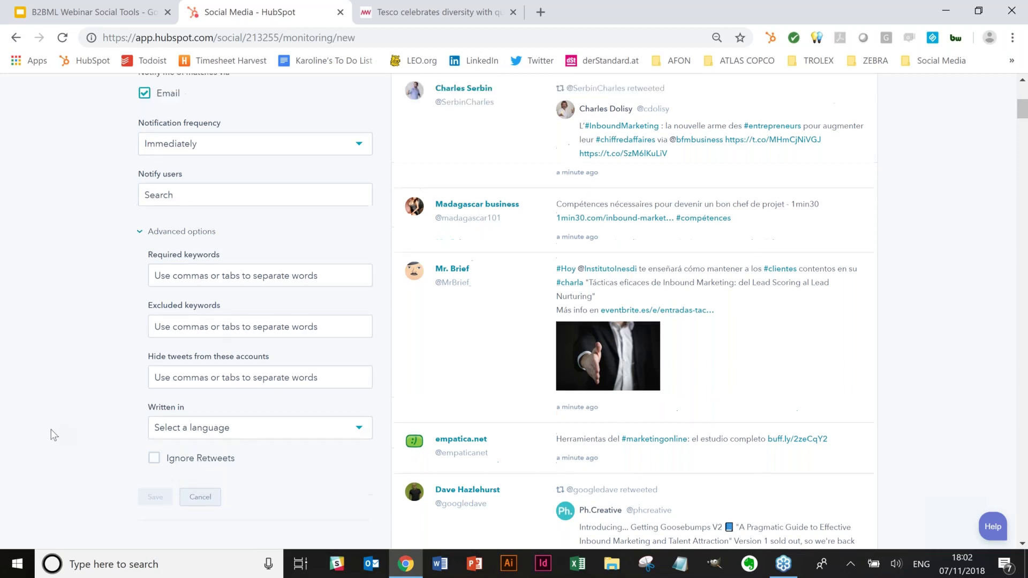
scroll(57, 451, "up", 2)
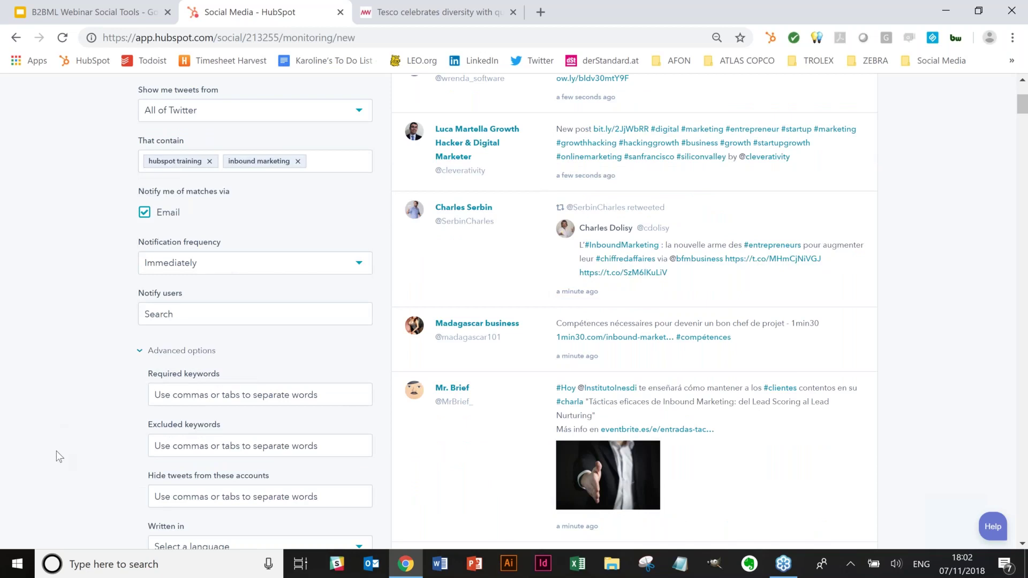
scroll(56, 451, "up", 4)
left_click(600, 91)
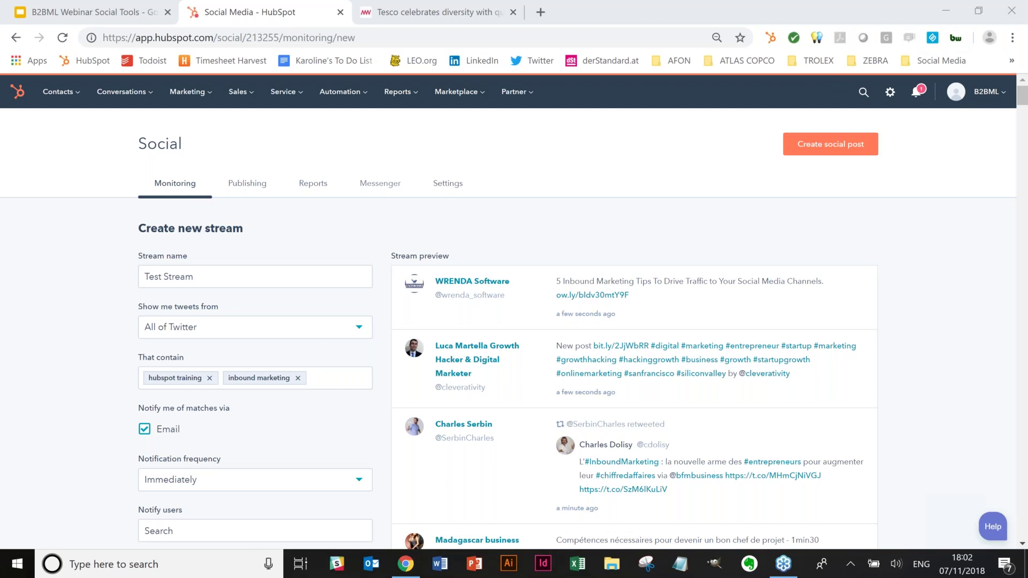
scroll(509, 311, "down", 1)
scroll(193, 262, "down", 9)
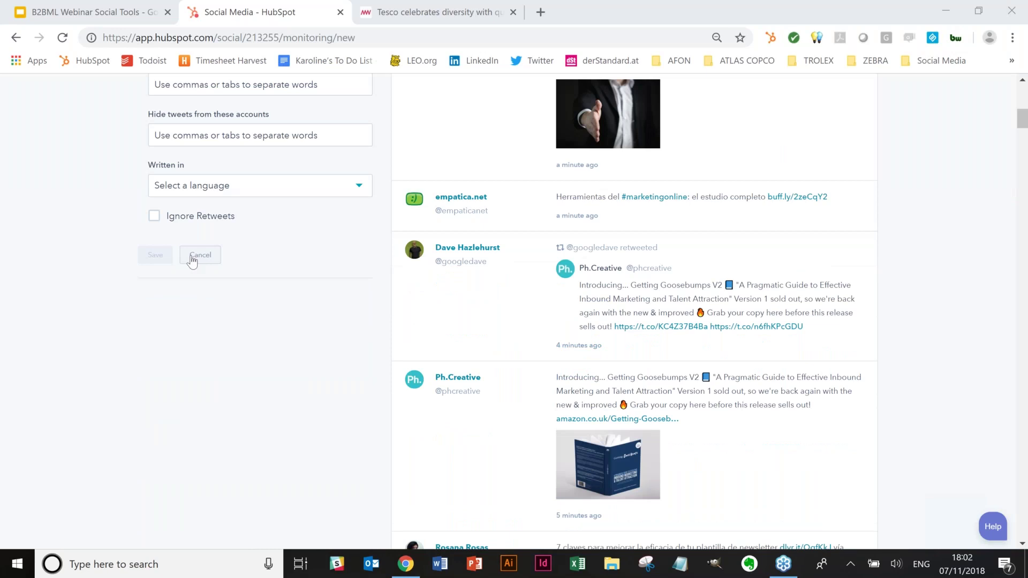
left_click(193, 261)
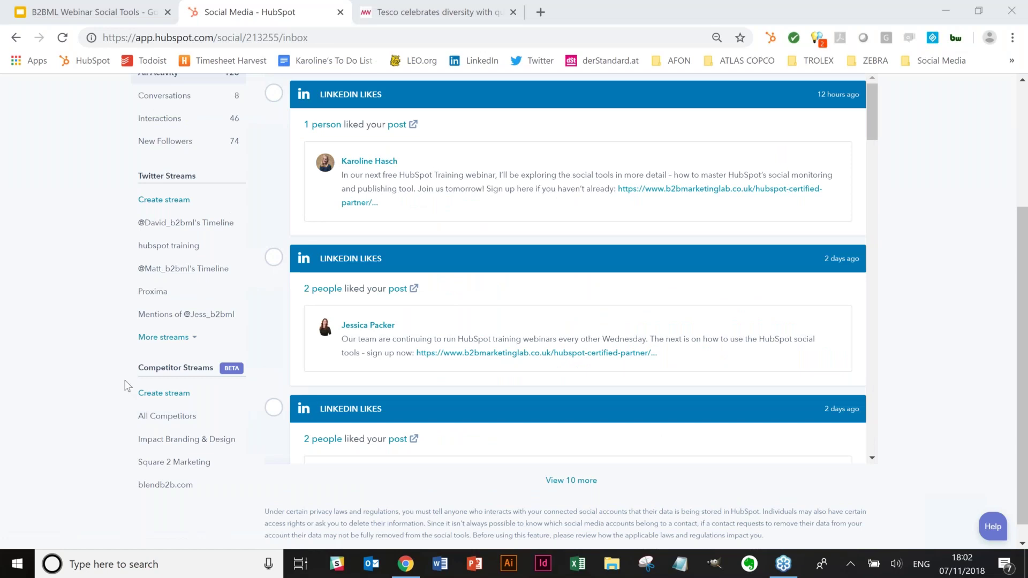
- Look over the inbox, Twitter and competitor streams listed in social monitoring
scroll(127, 385, "up", 1)
scroll(122, 381, "up", 1)
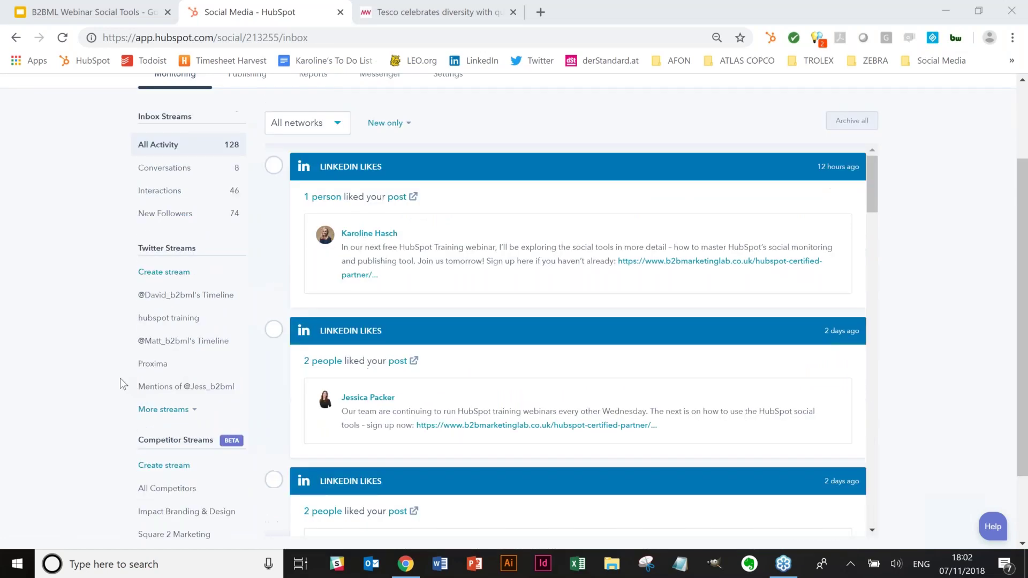
scroll(122, 381, "up", 2)
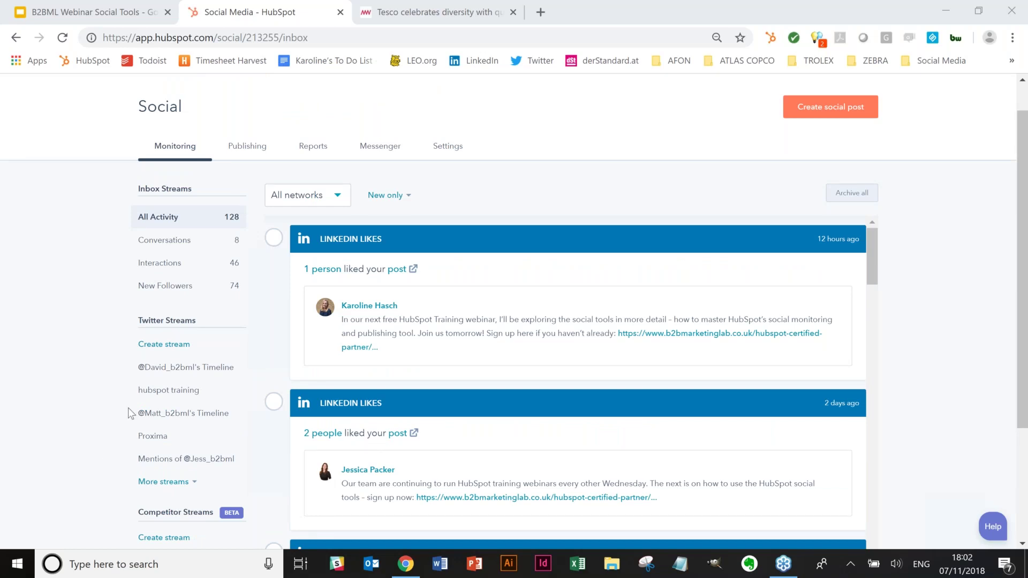
- Open the social reports and look at the networks available for filtering, keeping All networks
left_click(314, 149)
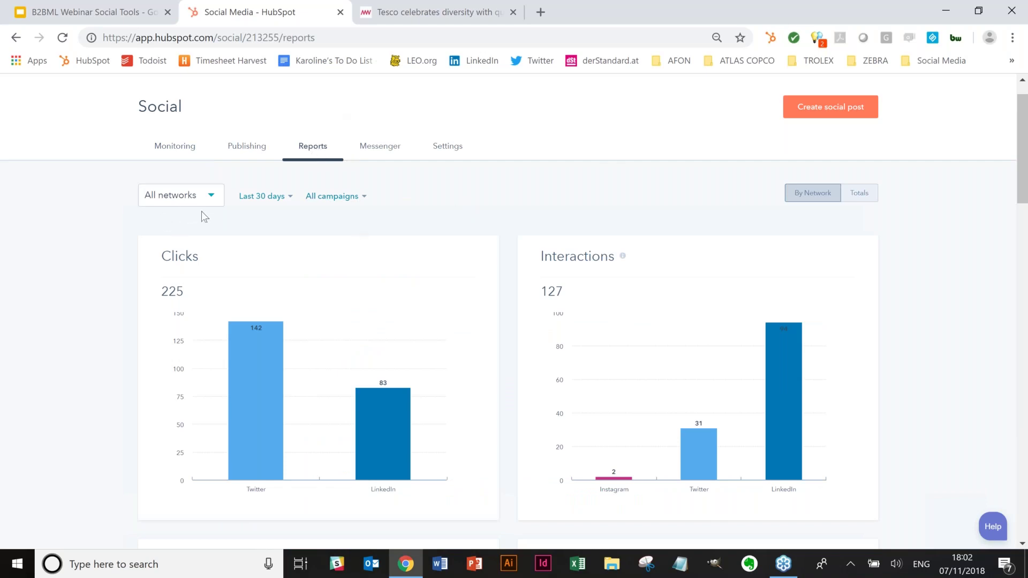
left_click(190, 205)
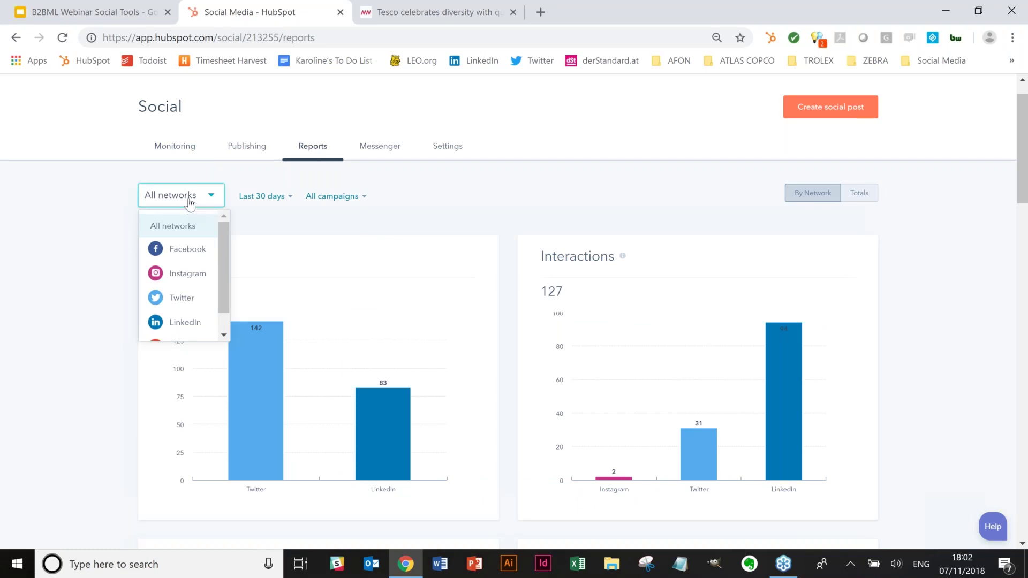
left_click(188, 194)
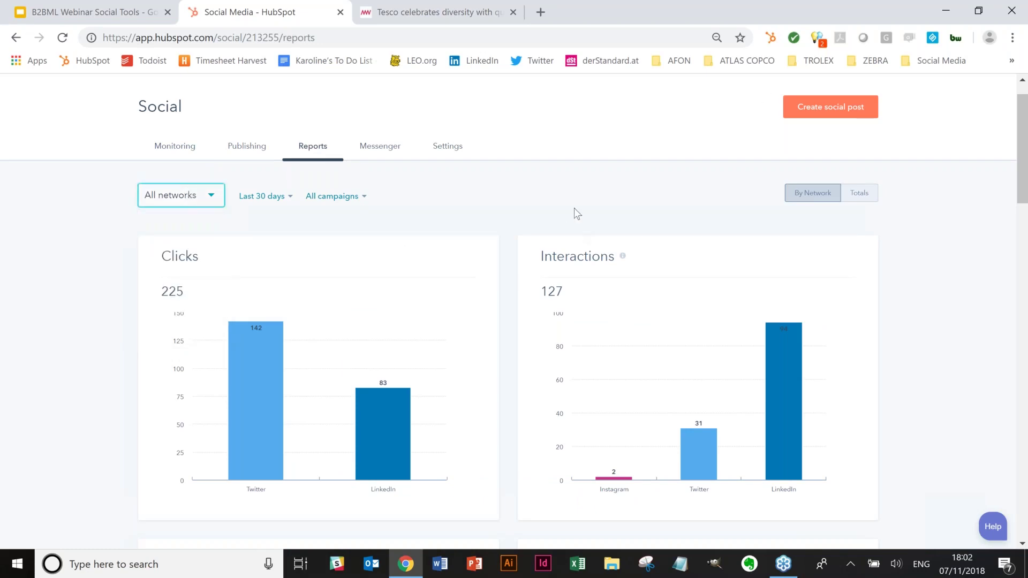
- Examine the report's clicks, interactions, sessions and contacts charts by network
scroll(529, 188, "down", 1)
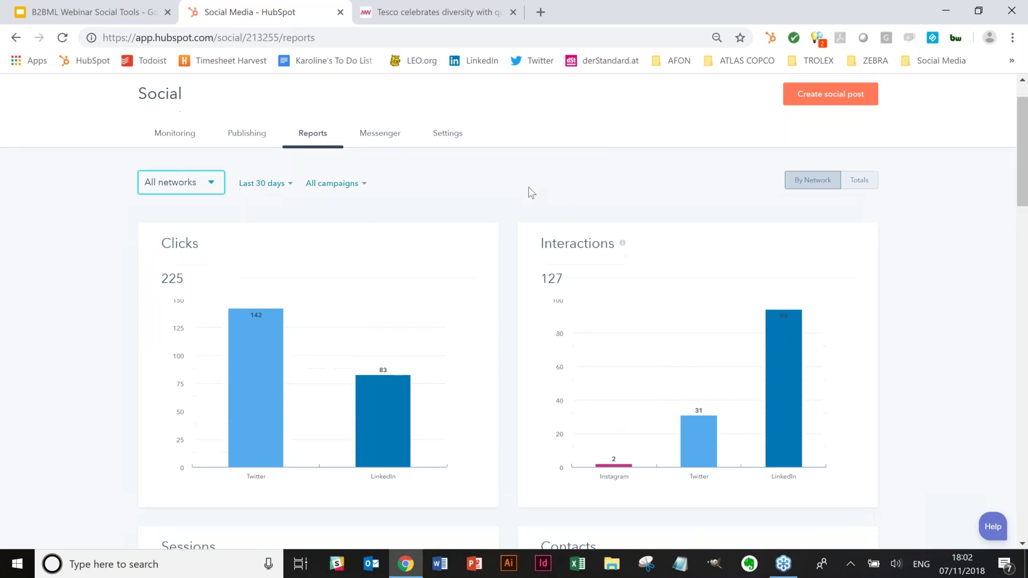
scroll(529, 188, "down", 1)
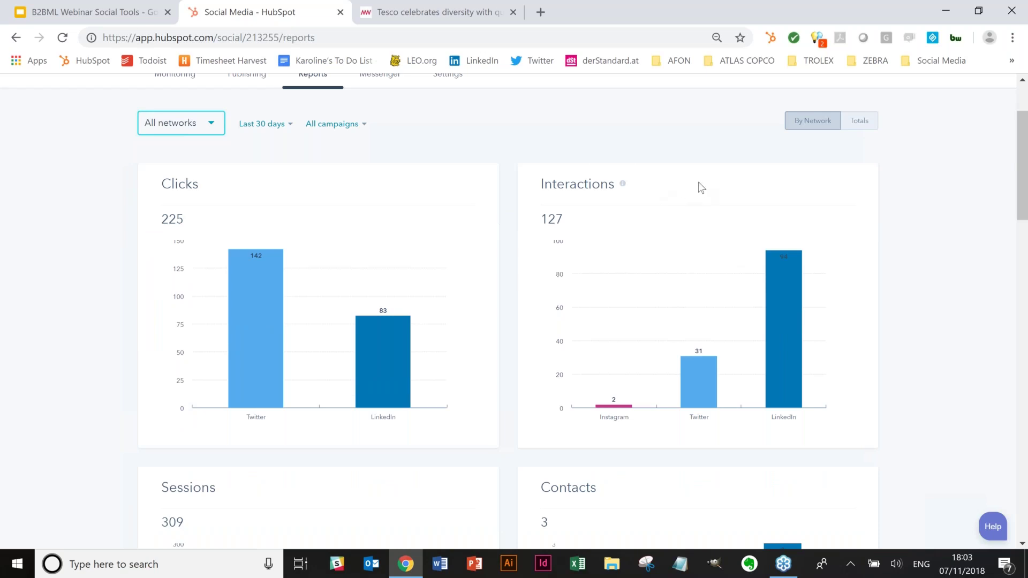
scroll(693, 184, "down", 1)
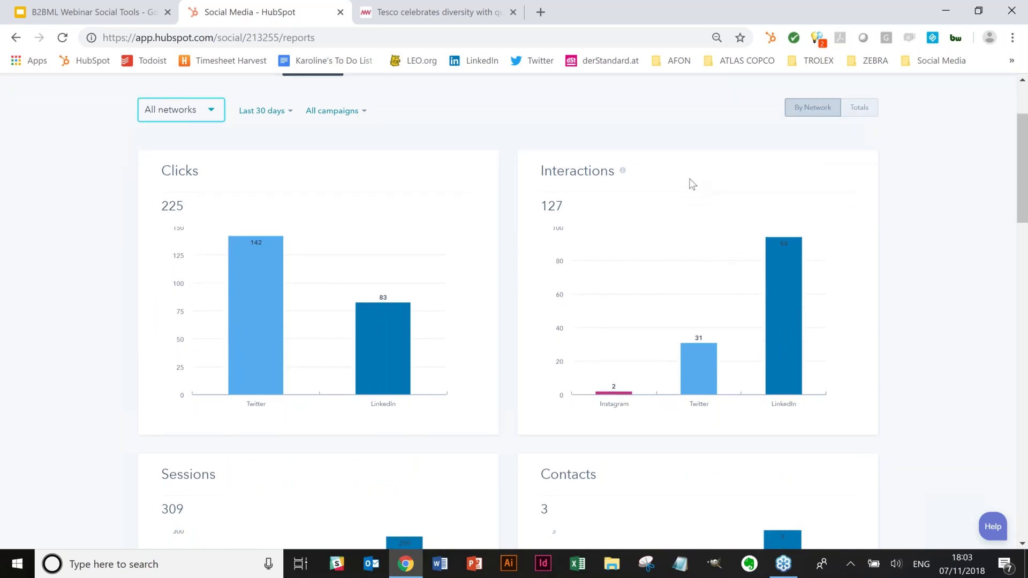
scroll(669, 203, "down", 4)
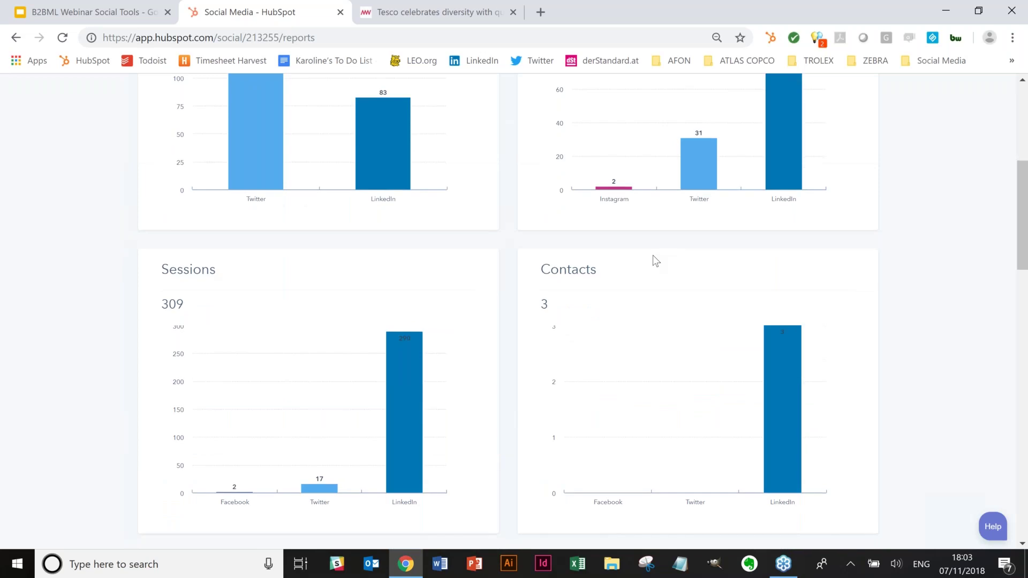
scroll(653, 255, "down", 1)
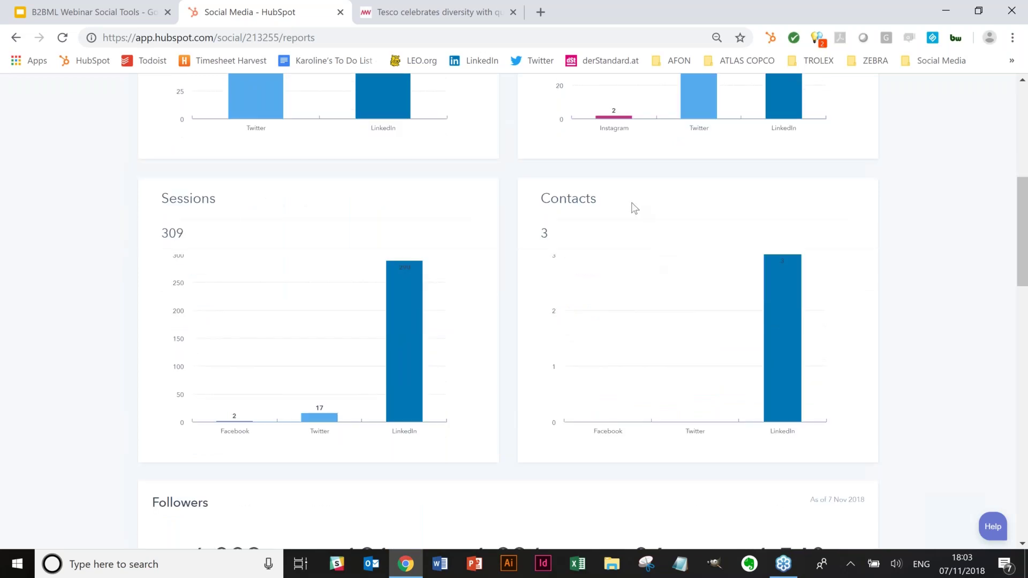
scroll(632, 208, "down", 1)
scroll(634, 208, "down", 4)
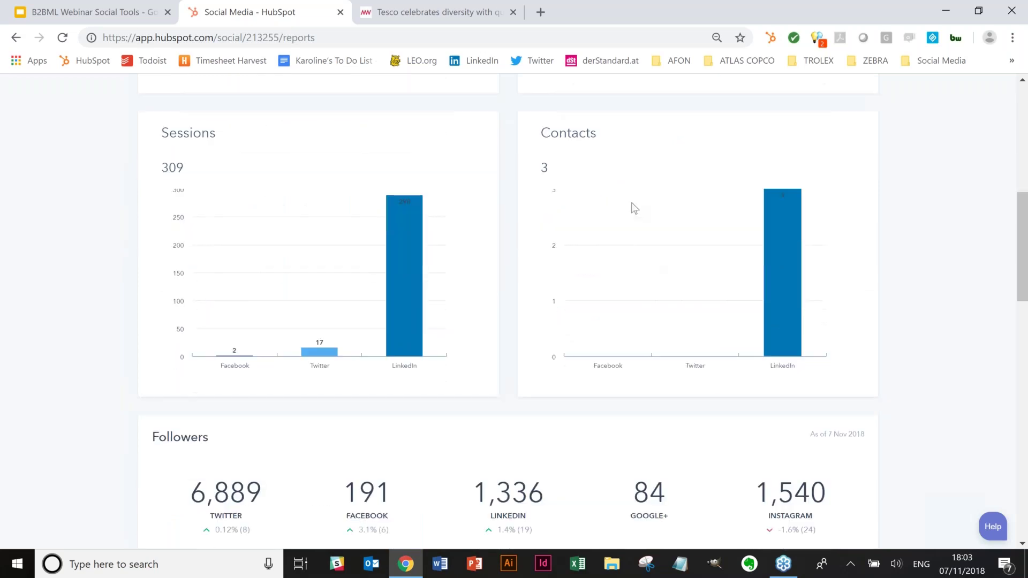
- Examine the report's follower figures, published posts and top posts
scroll(631, 214, "down", 1)
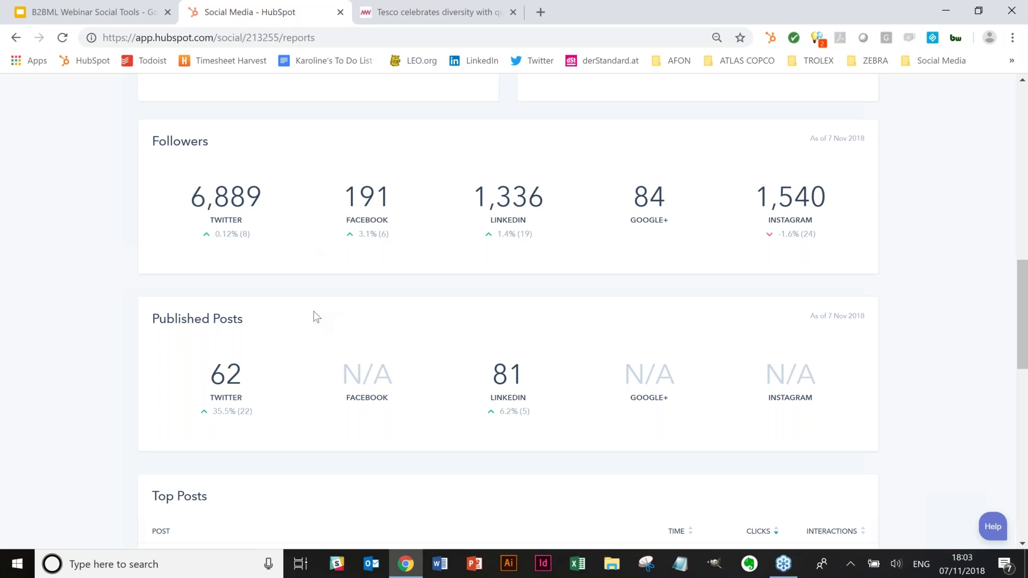
scroll(316, 317, "down", 1)
scroll(316, 317, "down", 1)
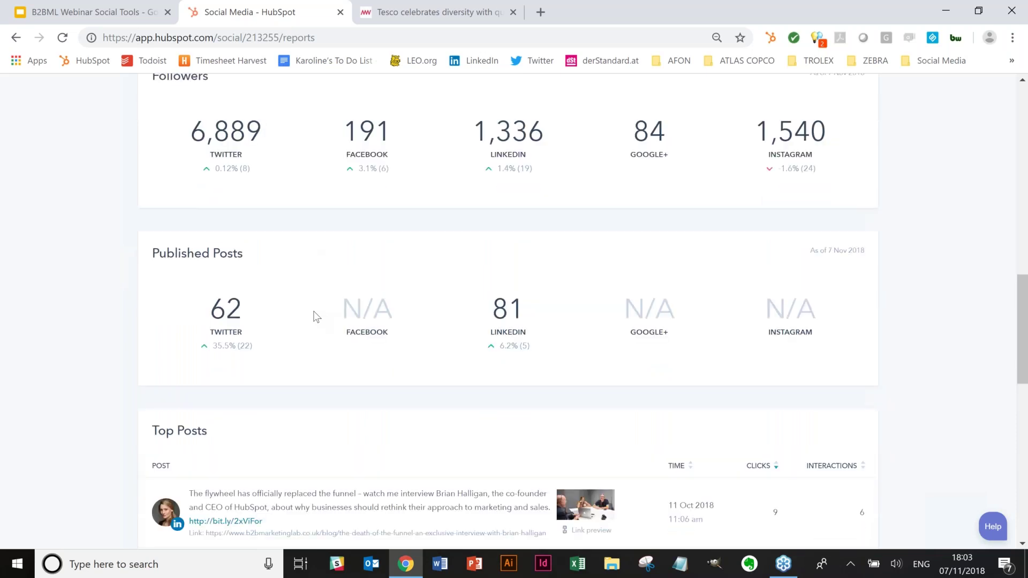
scroll(321, 311, "down", 2)
scroll(330, 301, "down", 3)
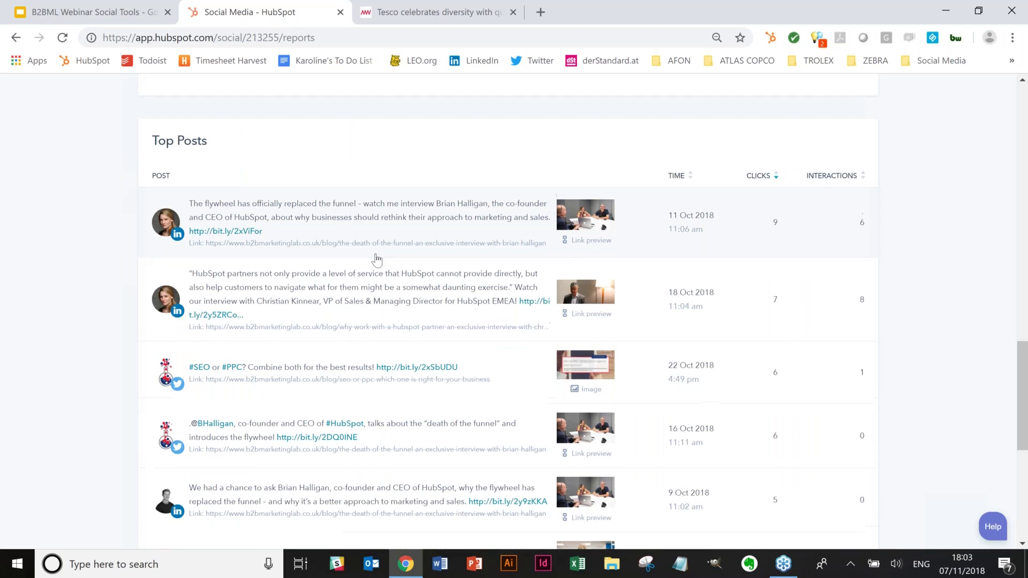
- Return to the report filters and look at the date range and campaign filters, keeping Last 30 days and All campaigns
scroll(407, 278, "up", 9)
scroll(423, 268, "up", 10)
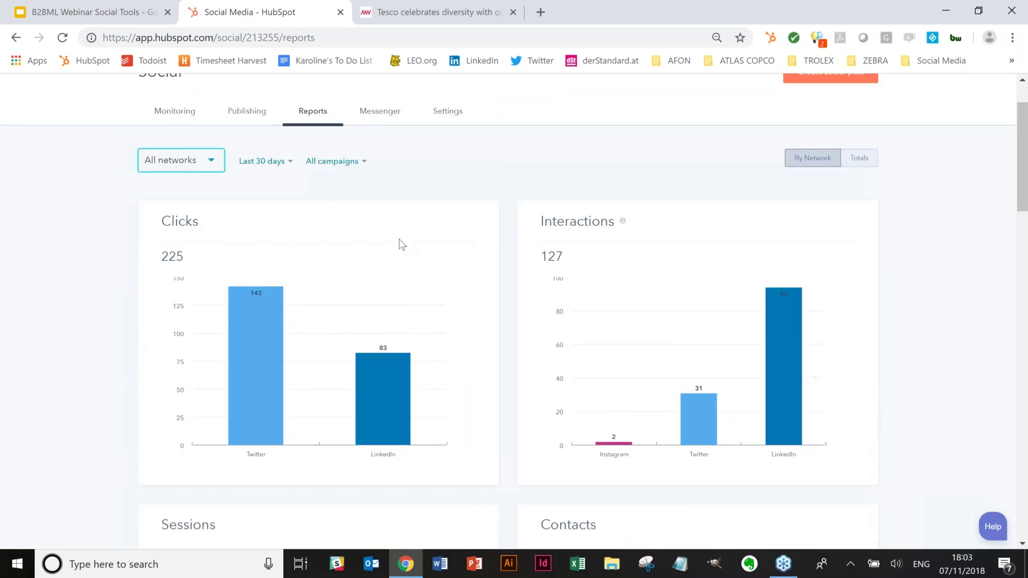
scroll(399, 239, "up", 2)
left_click(255, 238)
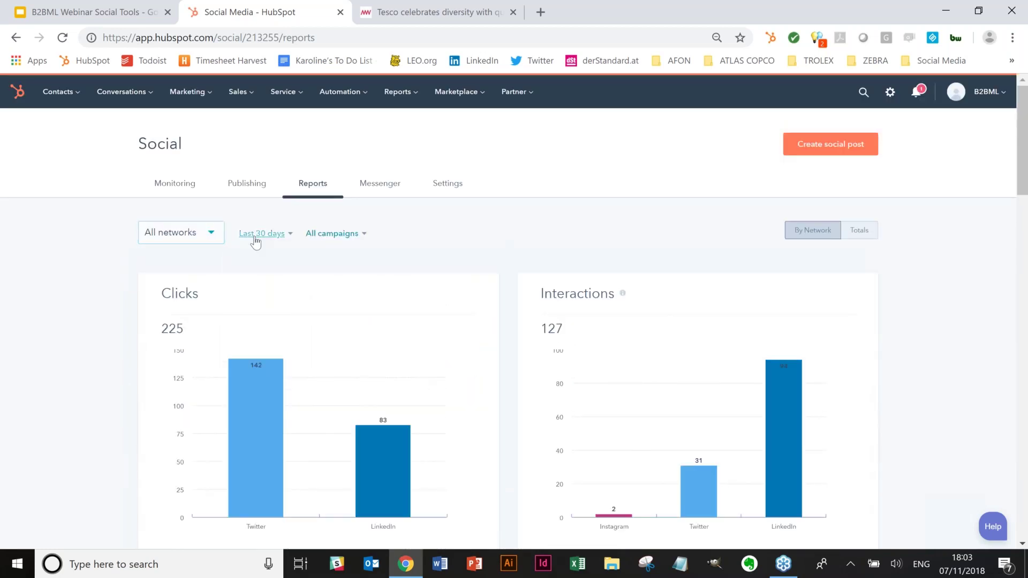
left_click(257, 237)
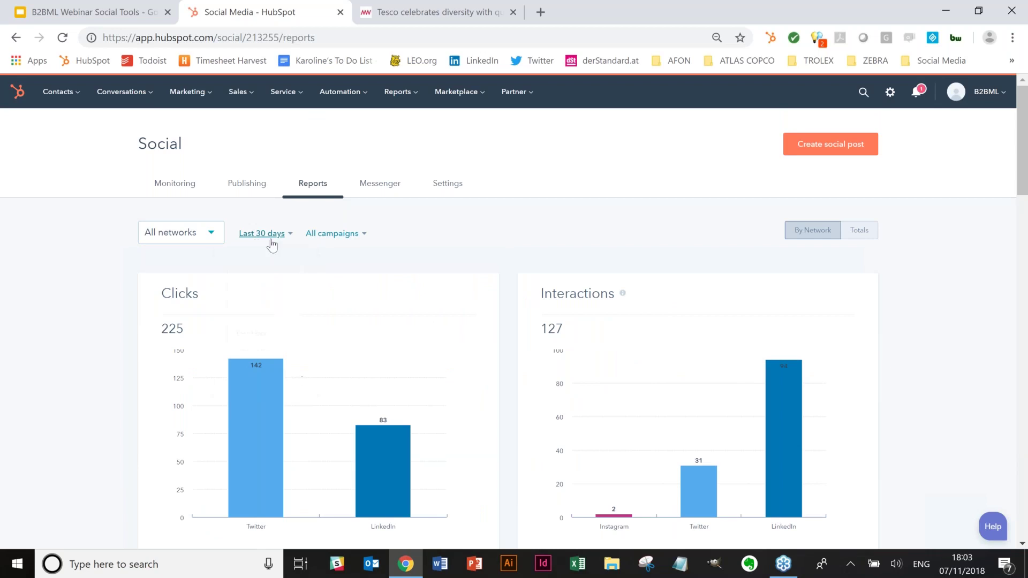
left_click(338, 235)
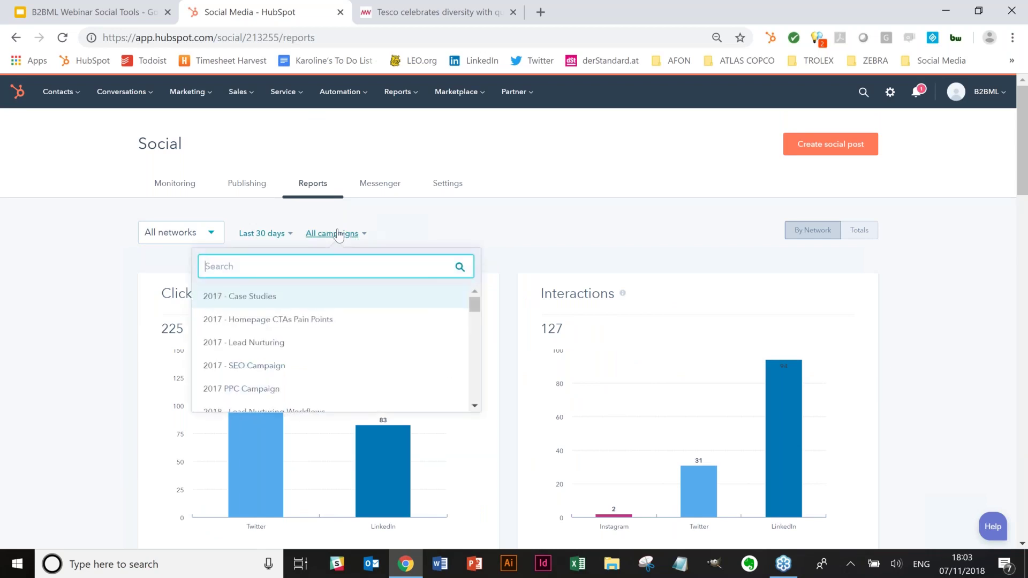
left_click(390, 234)
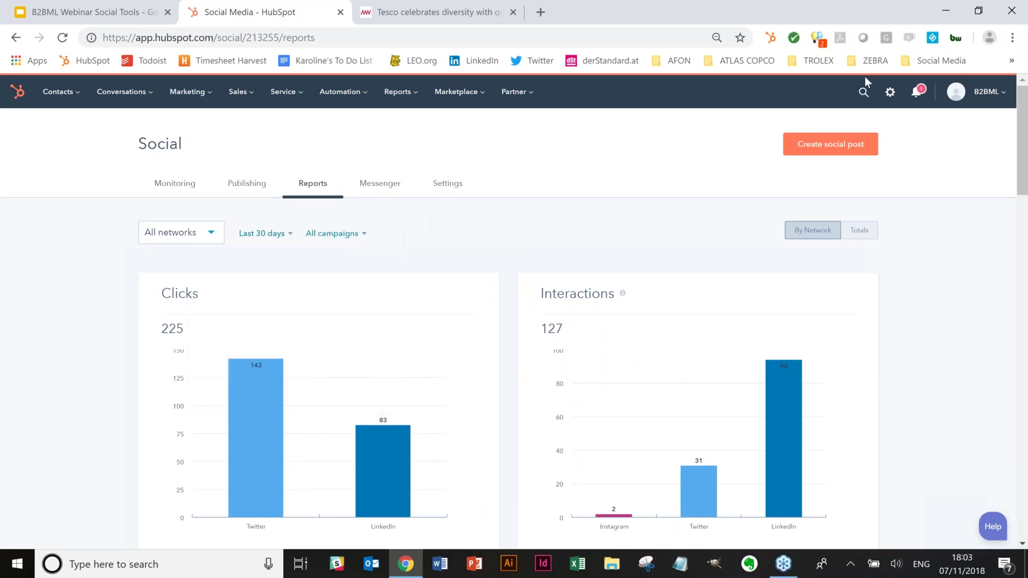
left_click(866, 50)
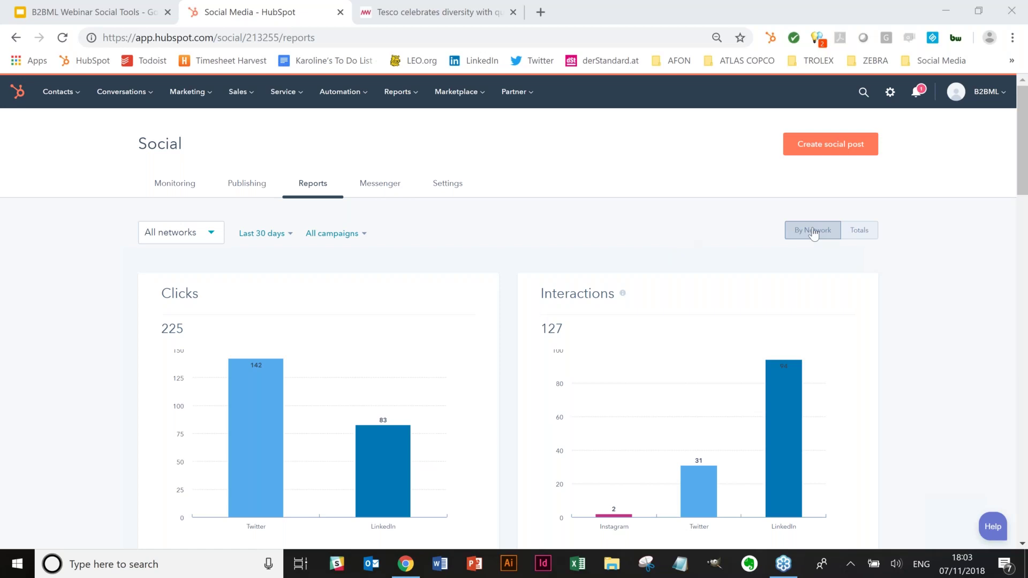
- Switch the report charts to Totals, look through them, and return to the By Network view
left_click(865, 236)
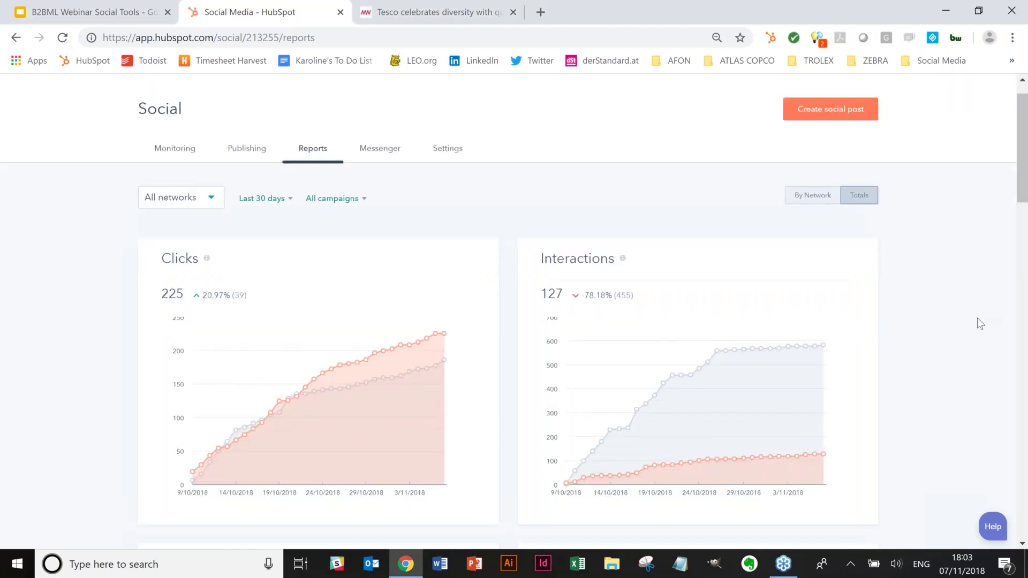
scroll(959, 337, "down", 9)
scroll(937, 356, "up", 5)
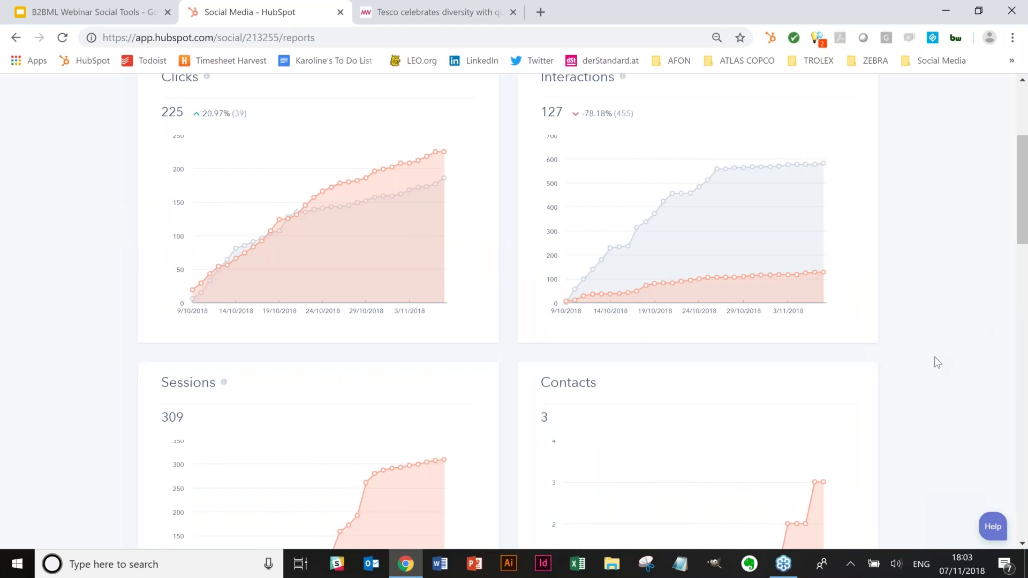
scroll(937, 361, "up", 4)
left_click(813, 230)
- View the Messenger section, open the social settings and look through the connected accounts
left_click(380, 183)
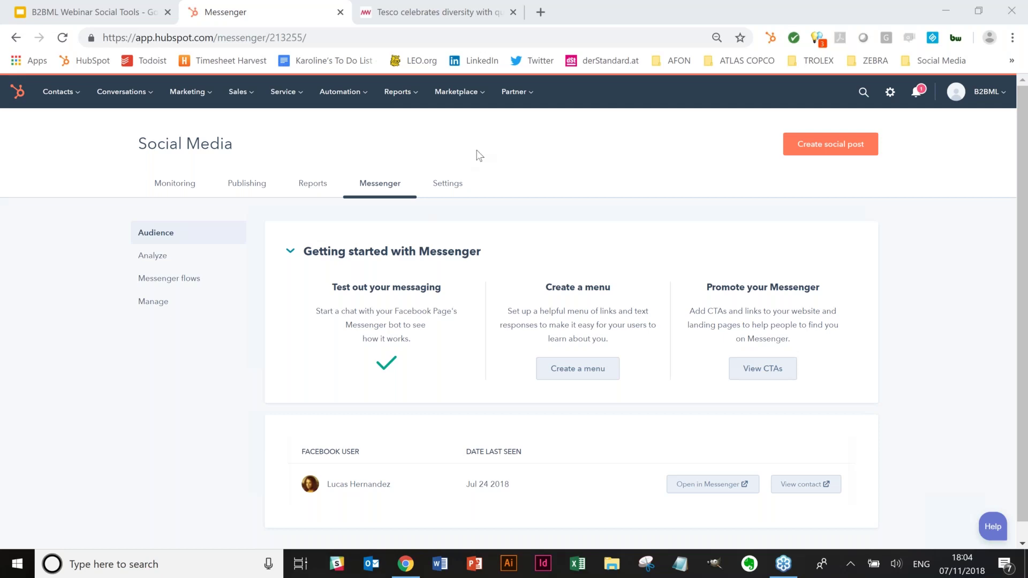
left_click(447, 188)
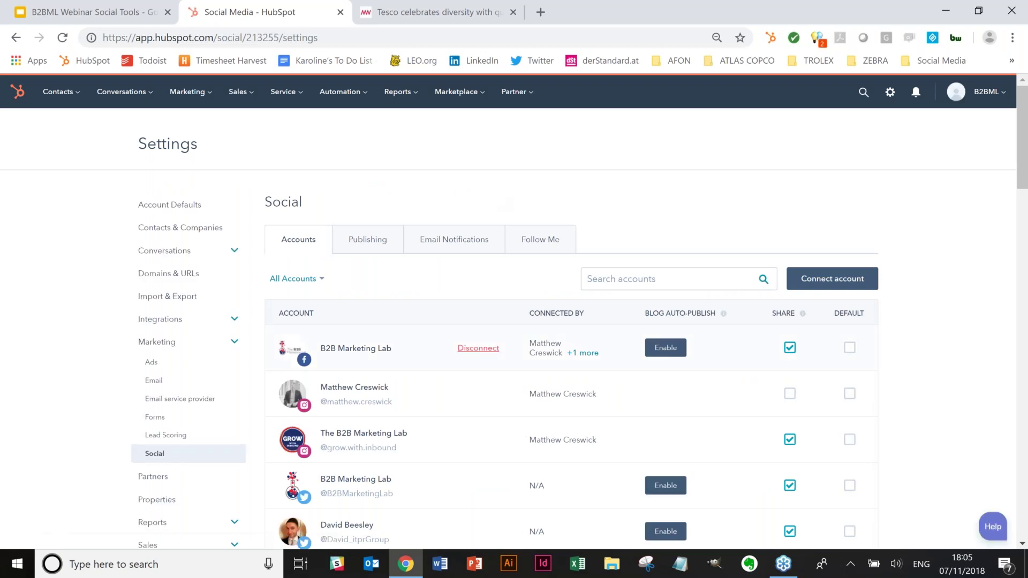
scroll(478, 348, "down", 1)
scroll(464, 366, "down", 4)
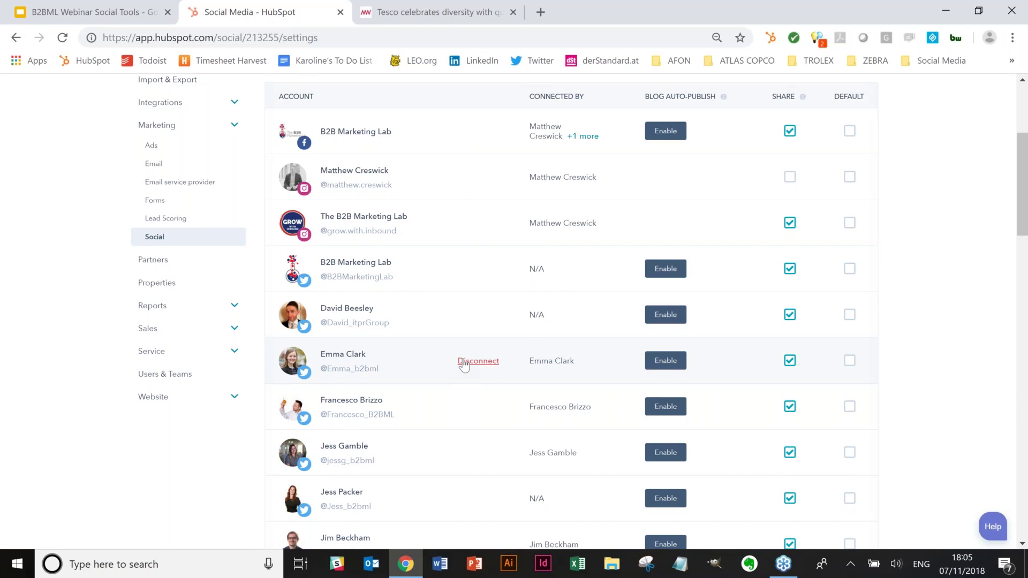
scroll(463, 367, "down", 7)
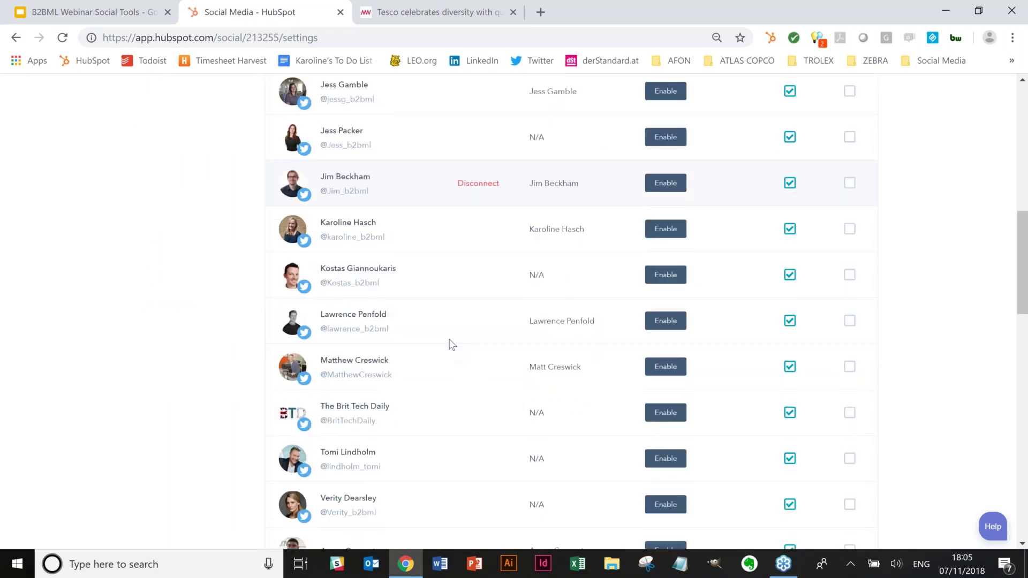
scroll(450, 346, "up", 4)
scroll(447, 349, "up", 6)
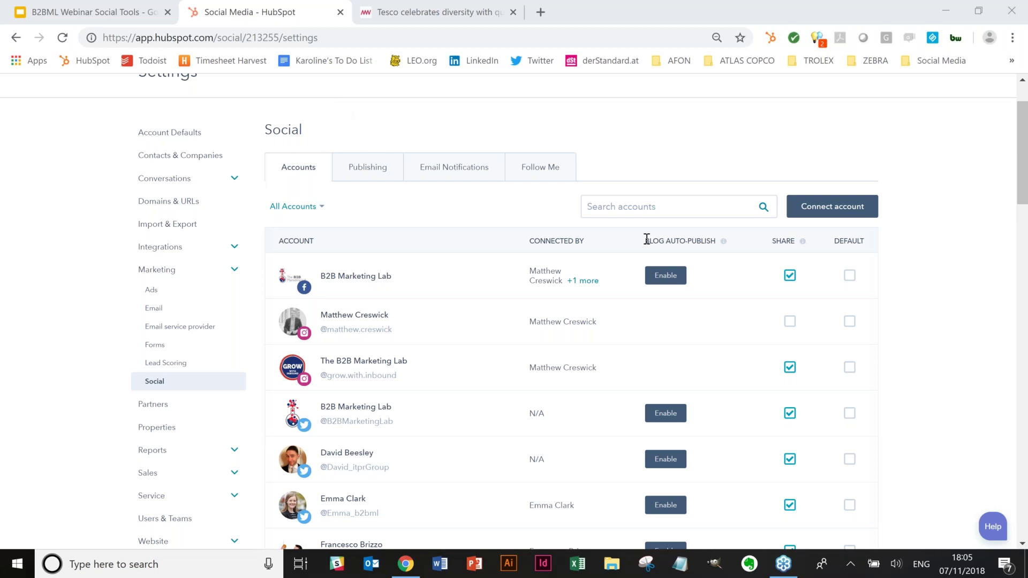
- Highlight the Blog Auto-Publish column heading in the connected accounts table
left_click_drag(647, 239, 701, 258)
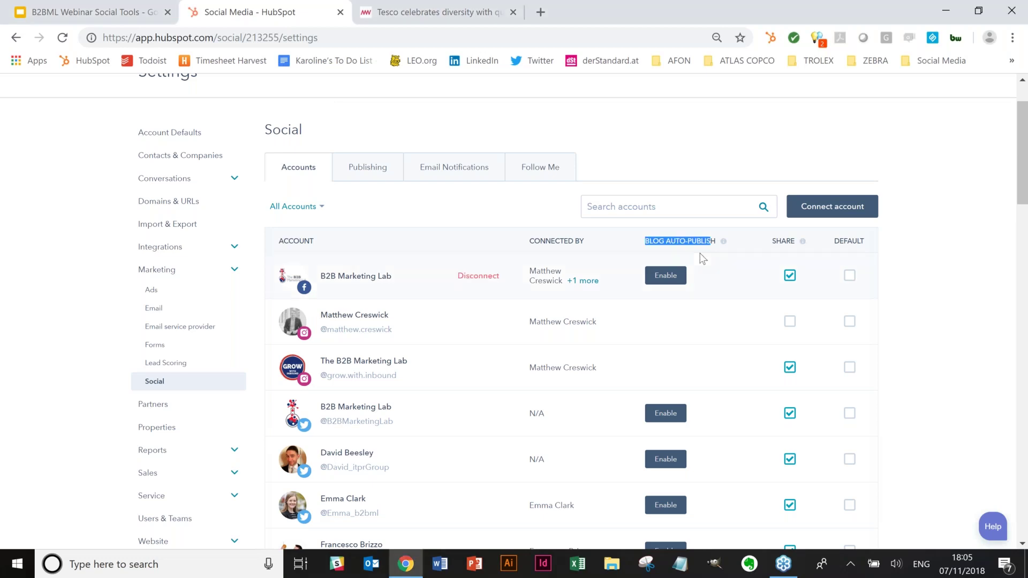
double_click(675, 241)
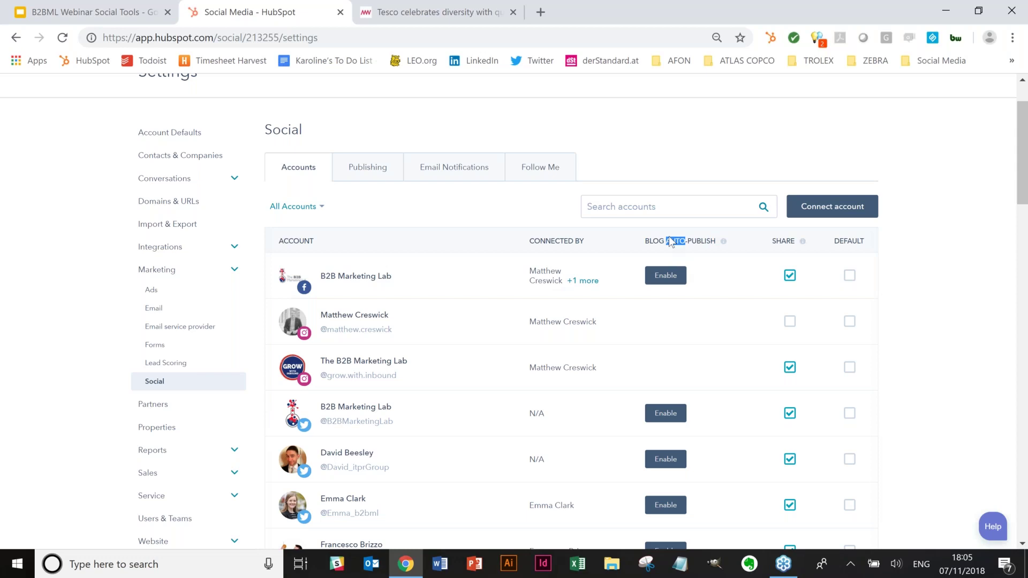
- Highlight the full Blog Auto-Publish heading and look over the auto-publish options for the connected accounts
left_click(659, 242)
left_click_drag(659, 242, 710, 235)
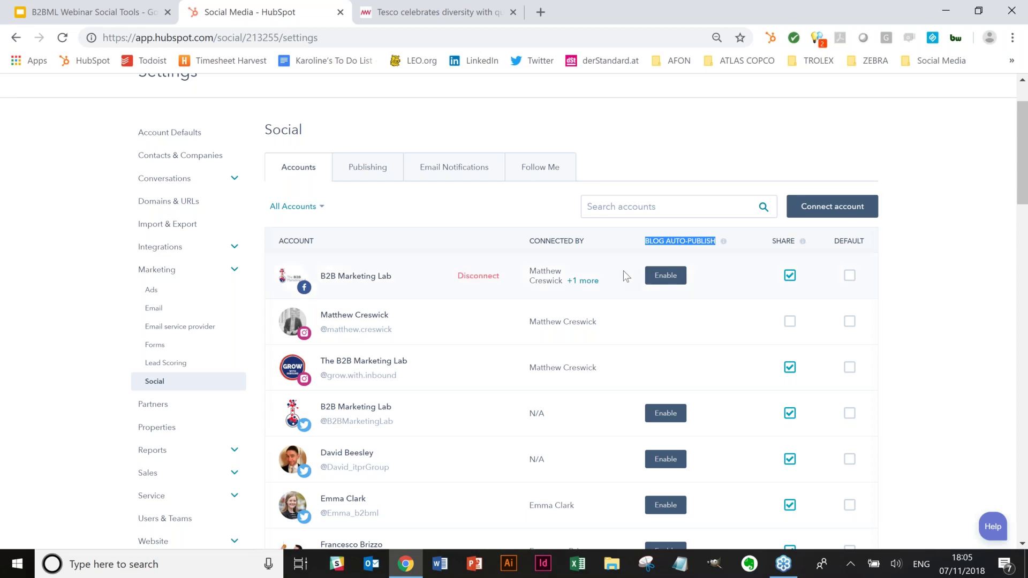
scroll(627, 273, "down", 1)
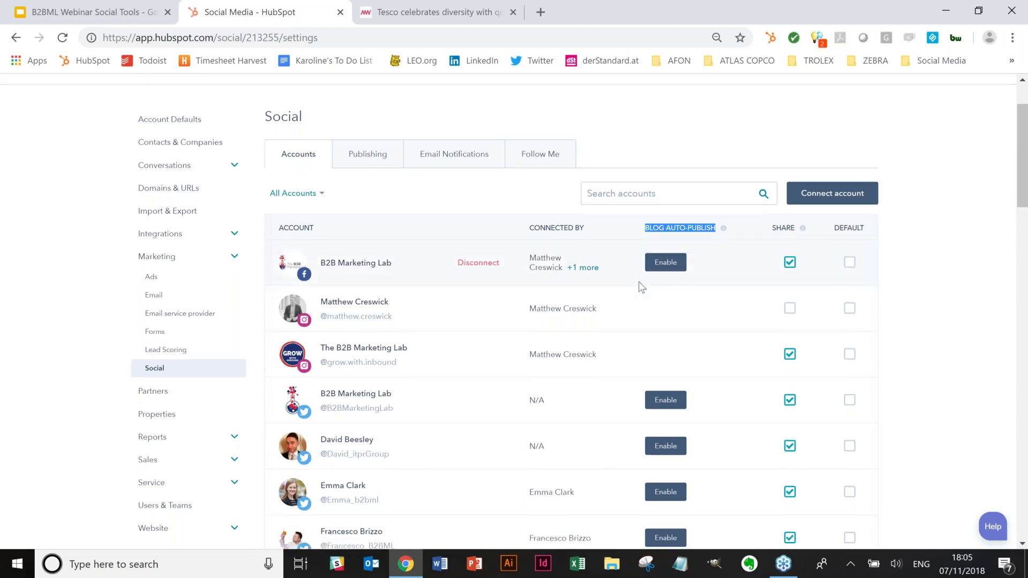
scroll(641, 288, "down", 1)
scroll(635, 320, "up", 3)
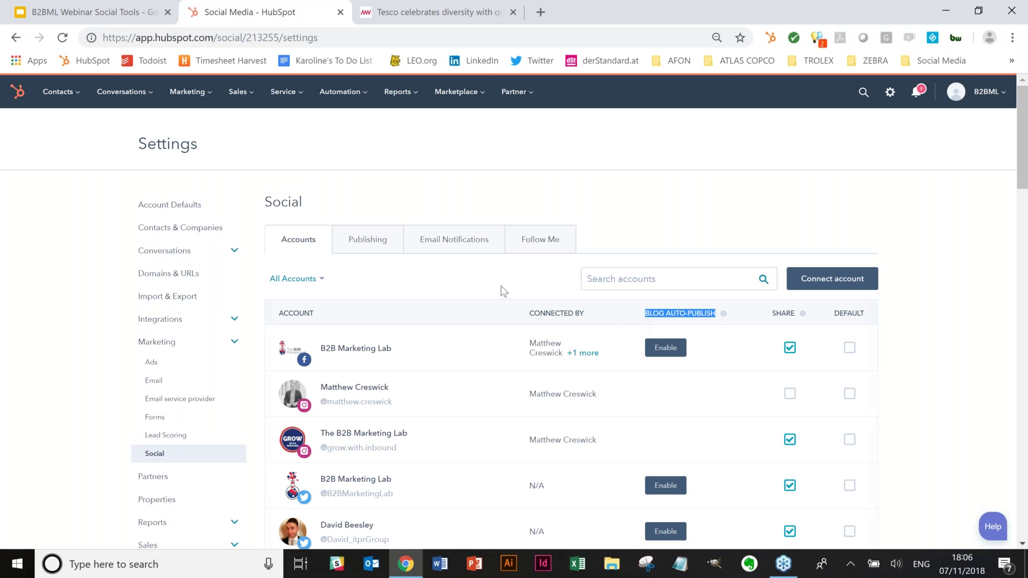
- Open the social publishing settings, examine the weekly schedule and publishing options, and highlight the Chrome extension status under Publish from your browser
left_click(369, 241)
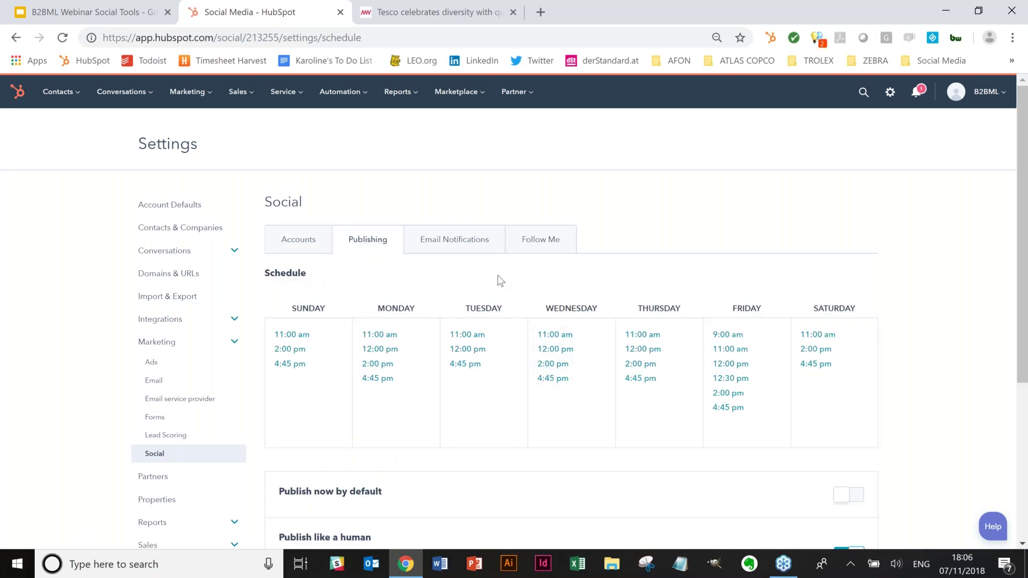
scroll(500, 280, "down", 1)
scroll(499, 279, "down", 4)
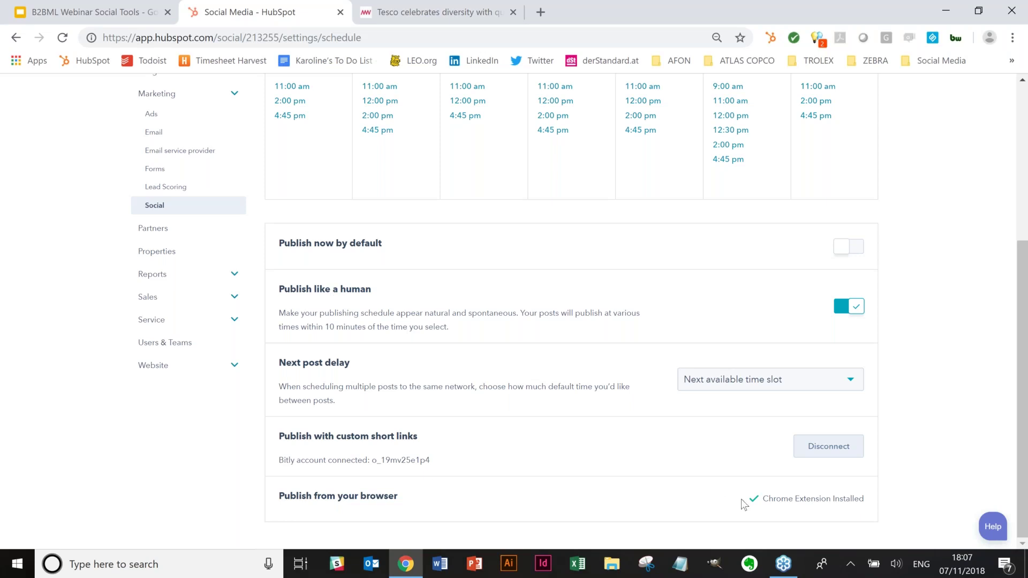
left_click_drag(767, 505, 869, 510)
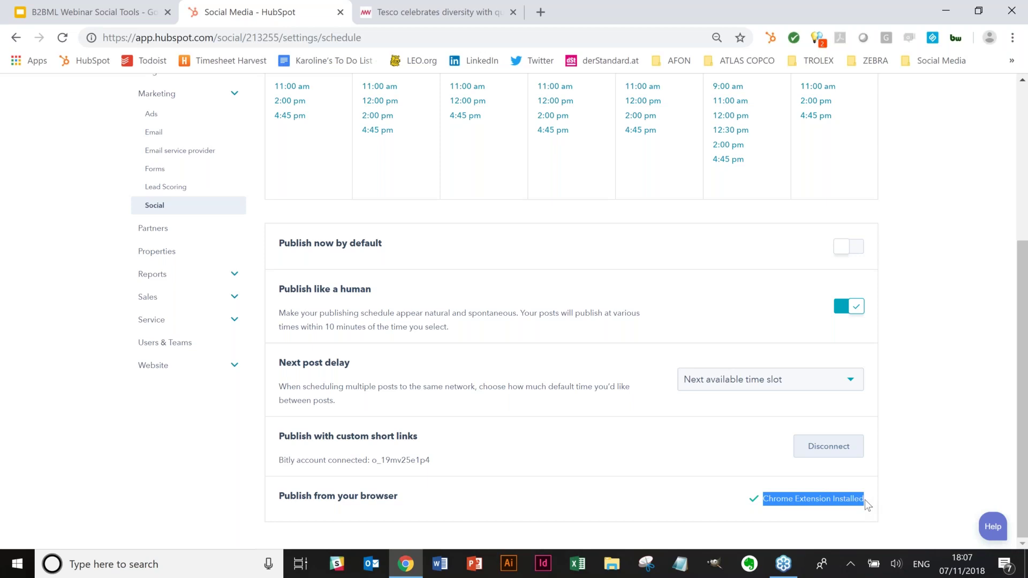
left_click(864, 500)
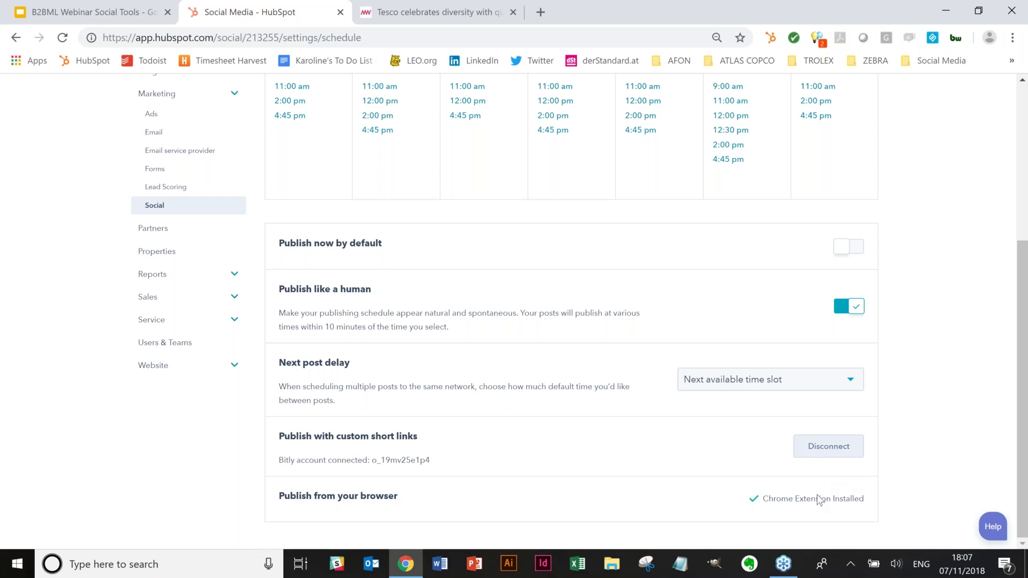
scroll(820, 500, "up", 1)
scroll(817, 498, "up", 5)
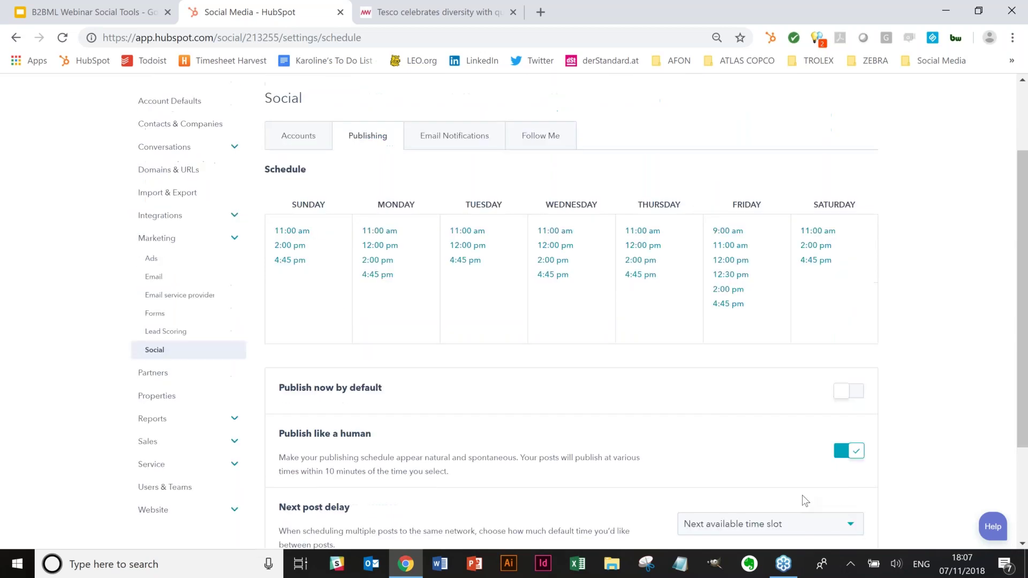
- View the social Email Notifications and Follow Me settings, and return to the connected accounts list
left_click(439, 239)
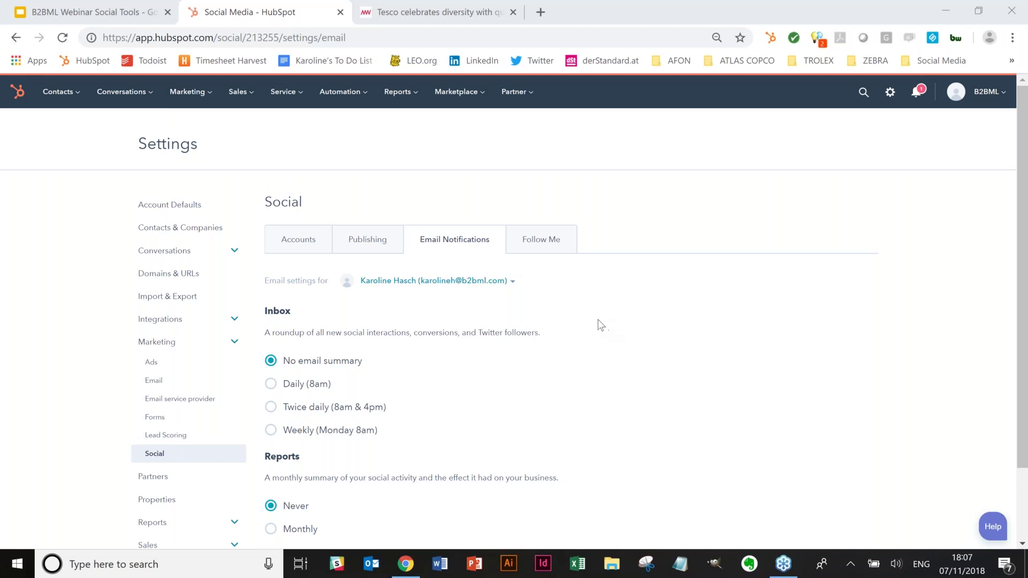
scroll(594, 320, "down", 2)
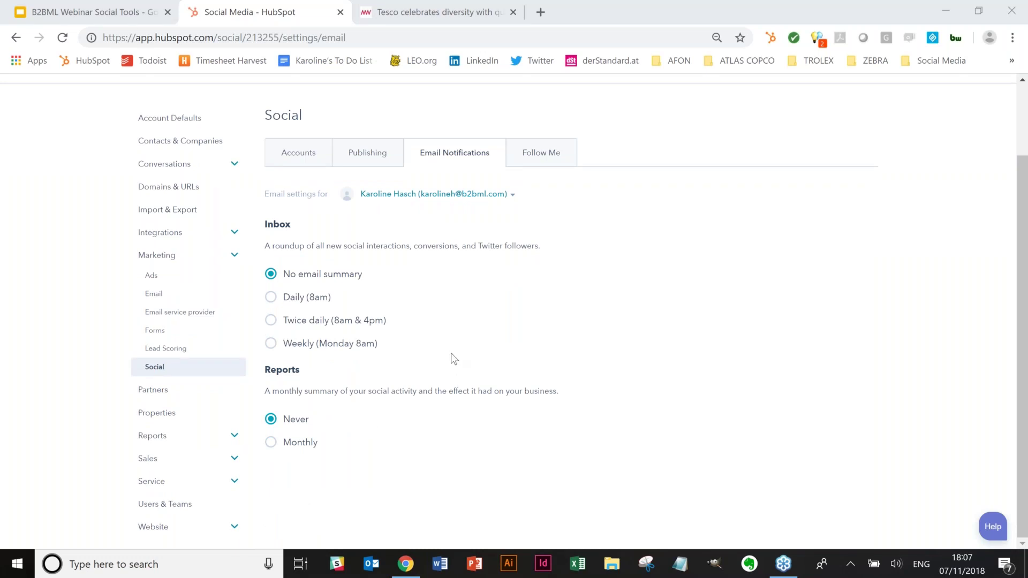
left_click(531, 163)
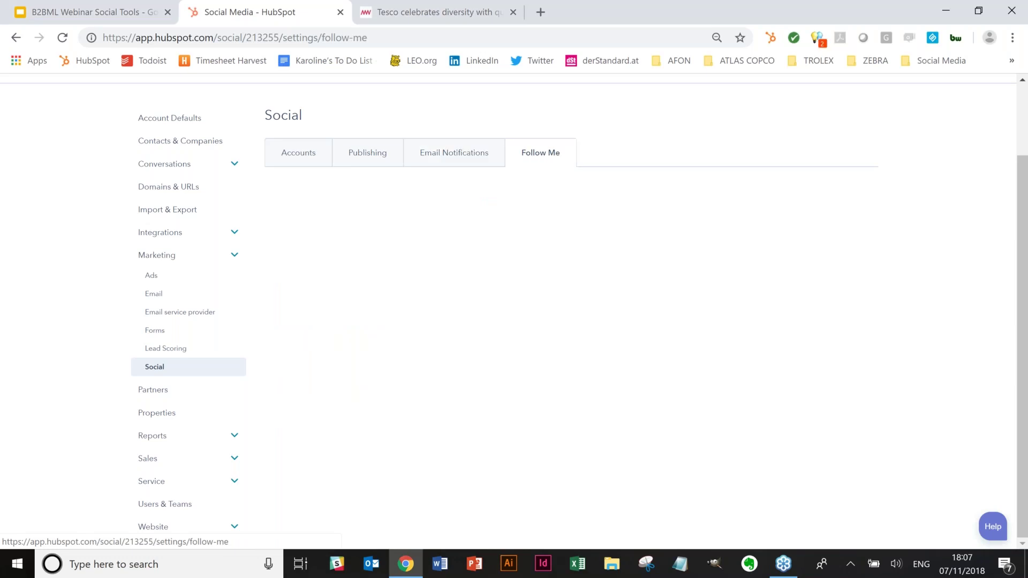
left_click(308, 155)
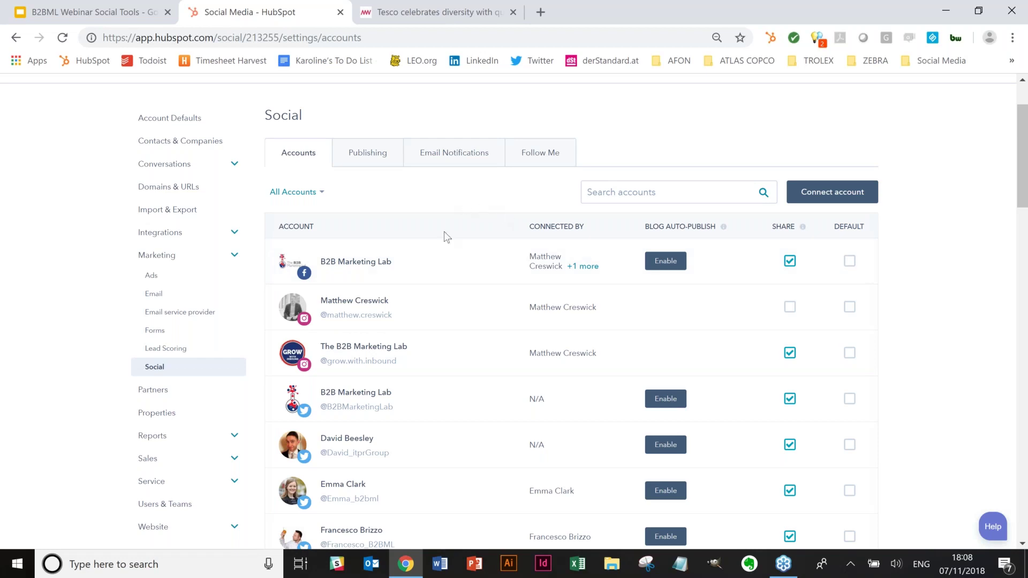
scroll(444, 231, "up", 1)
scroll(223, 124, "up", 2)
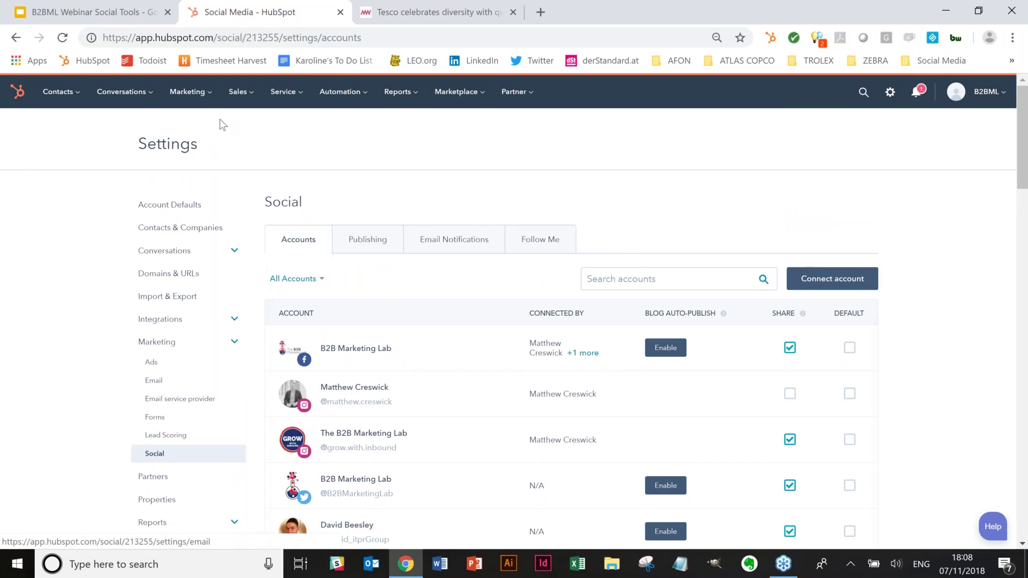
- Switch to the B2BML Webinar Social Tools presentation in Google Slides and advance to the Key Takeaways slide
left_click(101, 4)
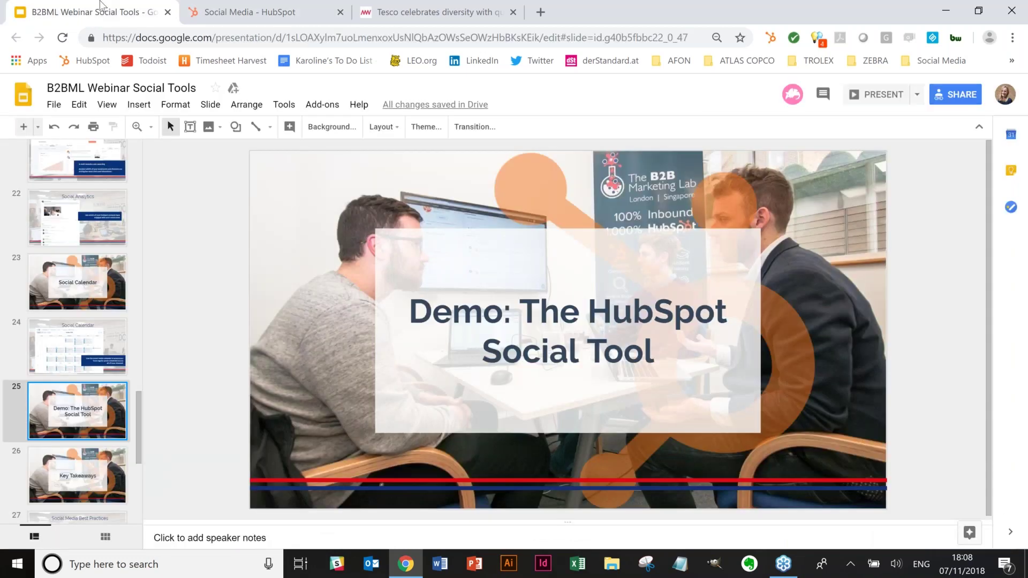
key("Down")
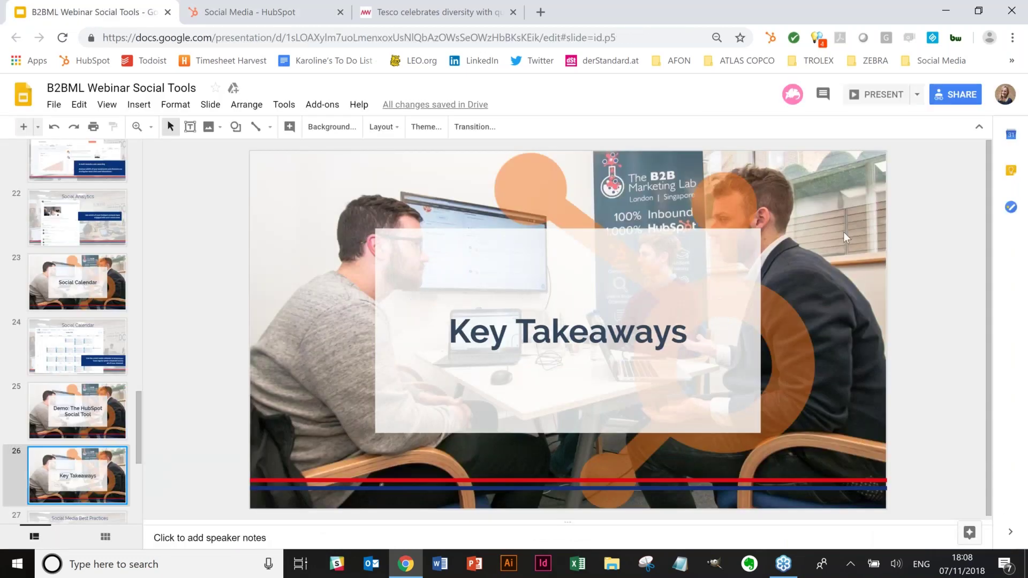